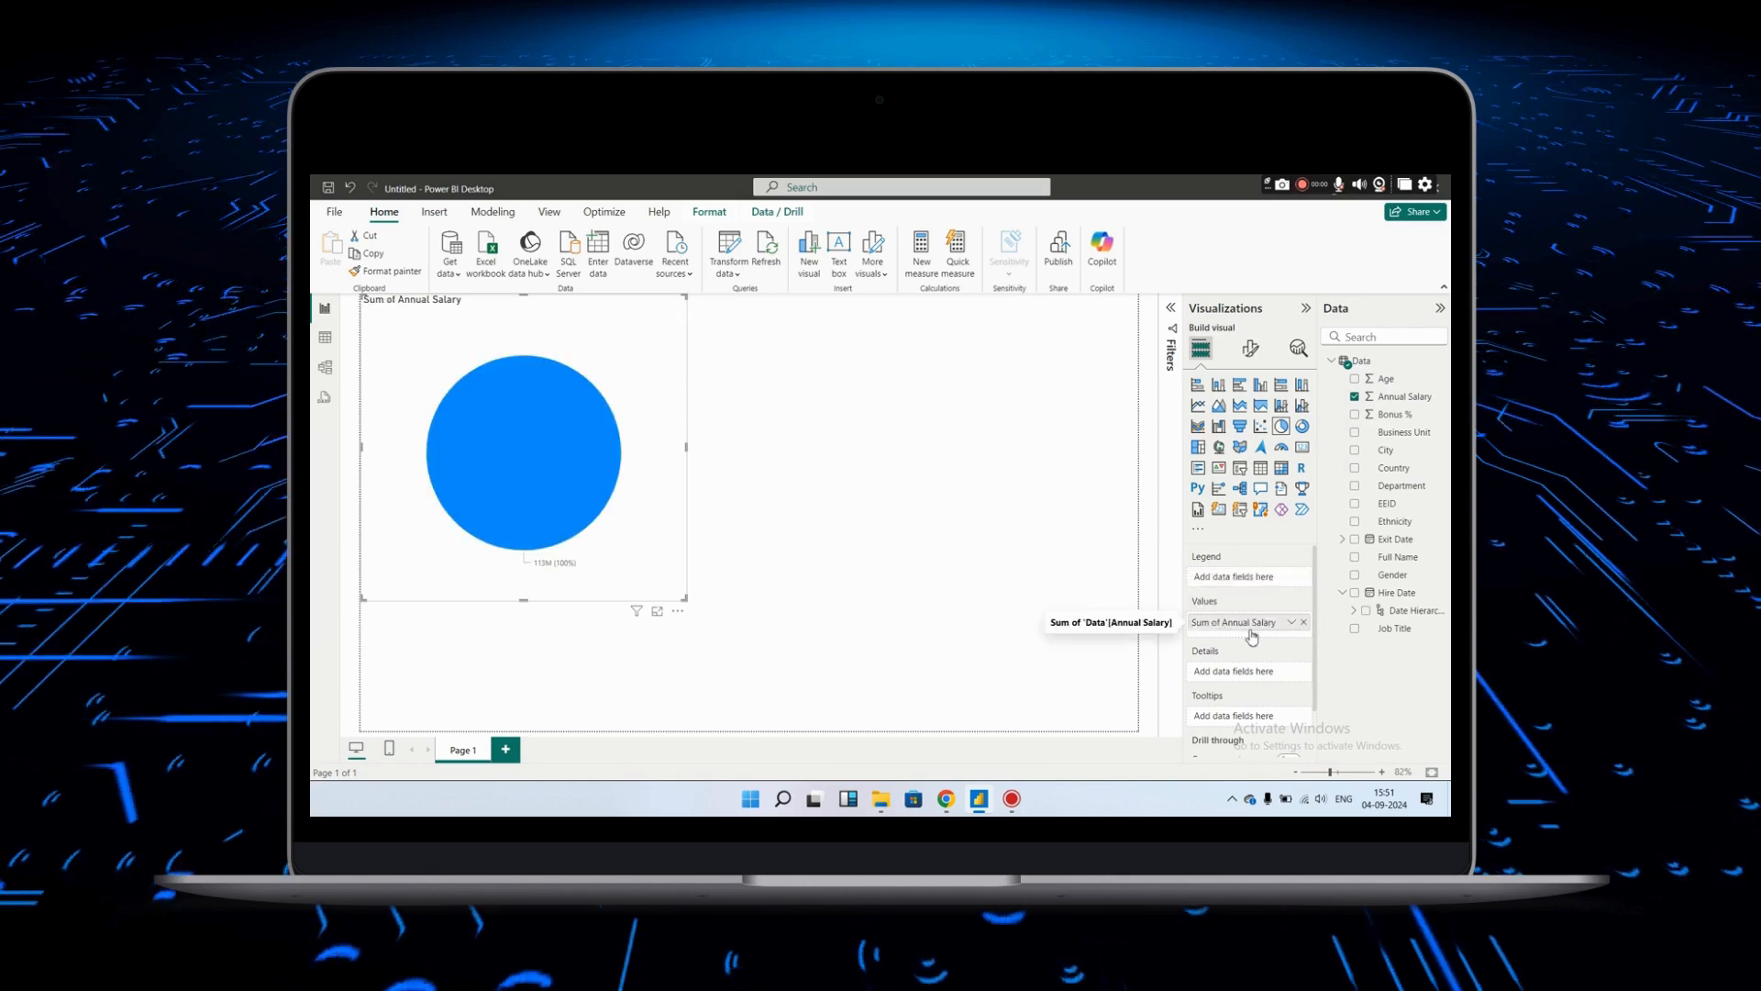
# - Add Country to the legend of the Annual Salary pie chart and enlarge the chart
pyautogui.moveTo(690, 600); pyautogui.dragTo(947, 639)
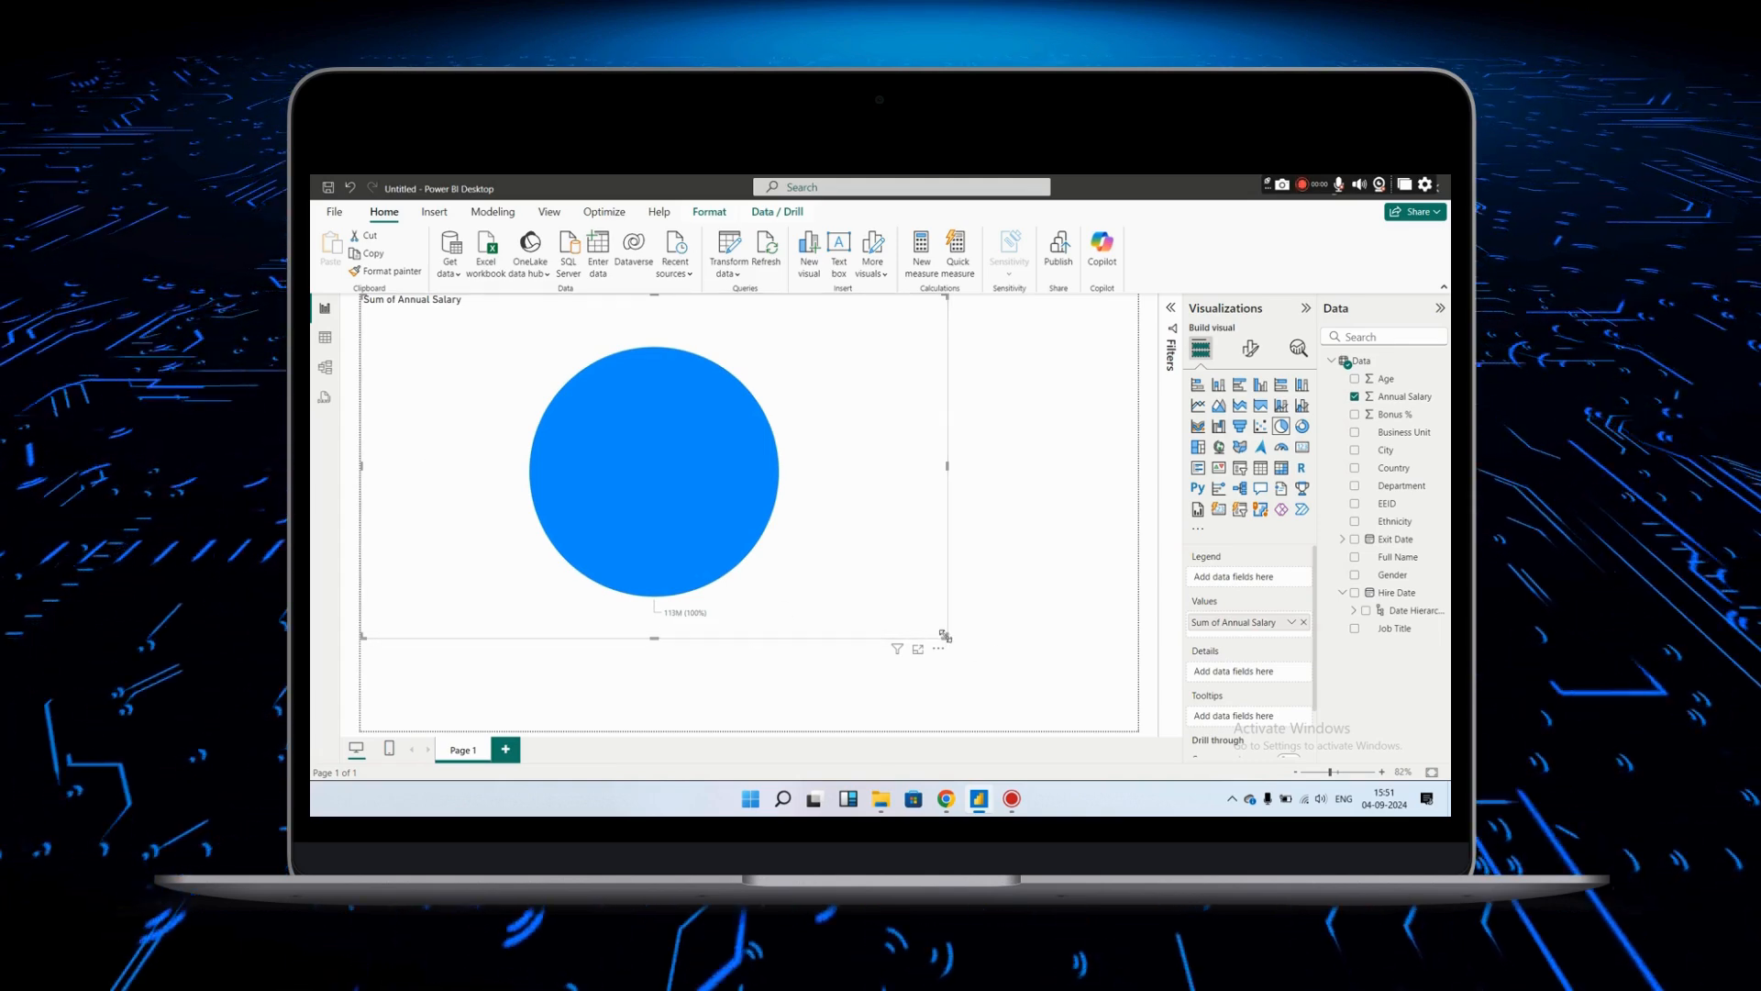
pyautogui.moveTo(946, 638); pyautogui.dragTo(771, 637)
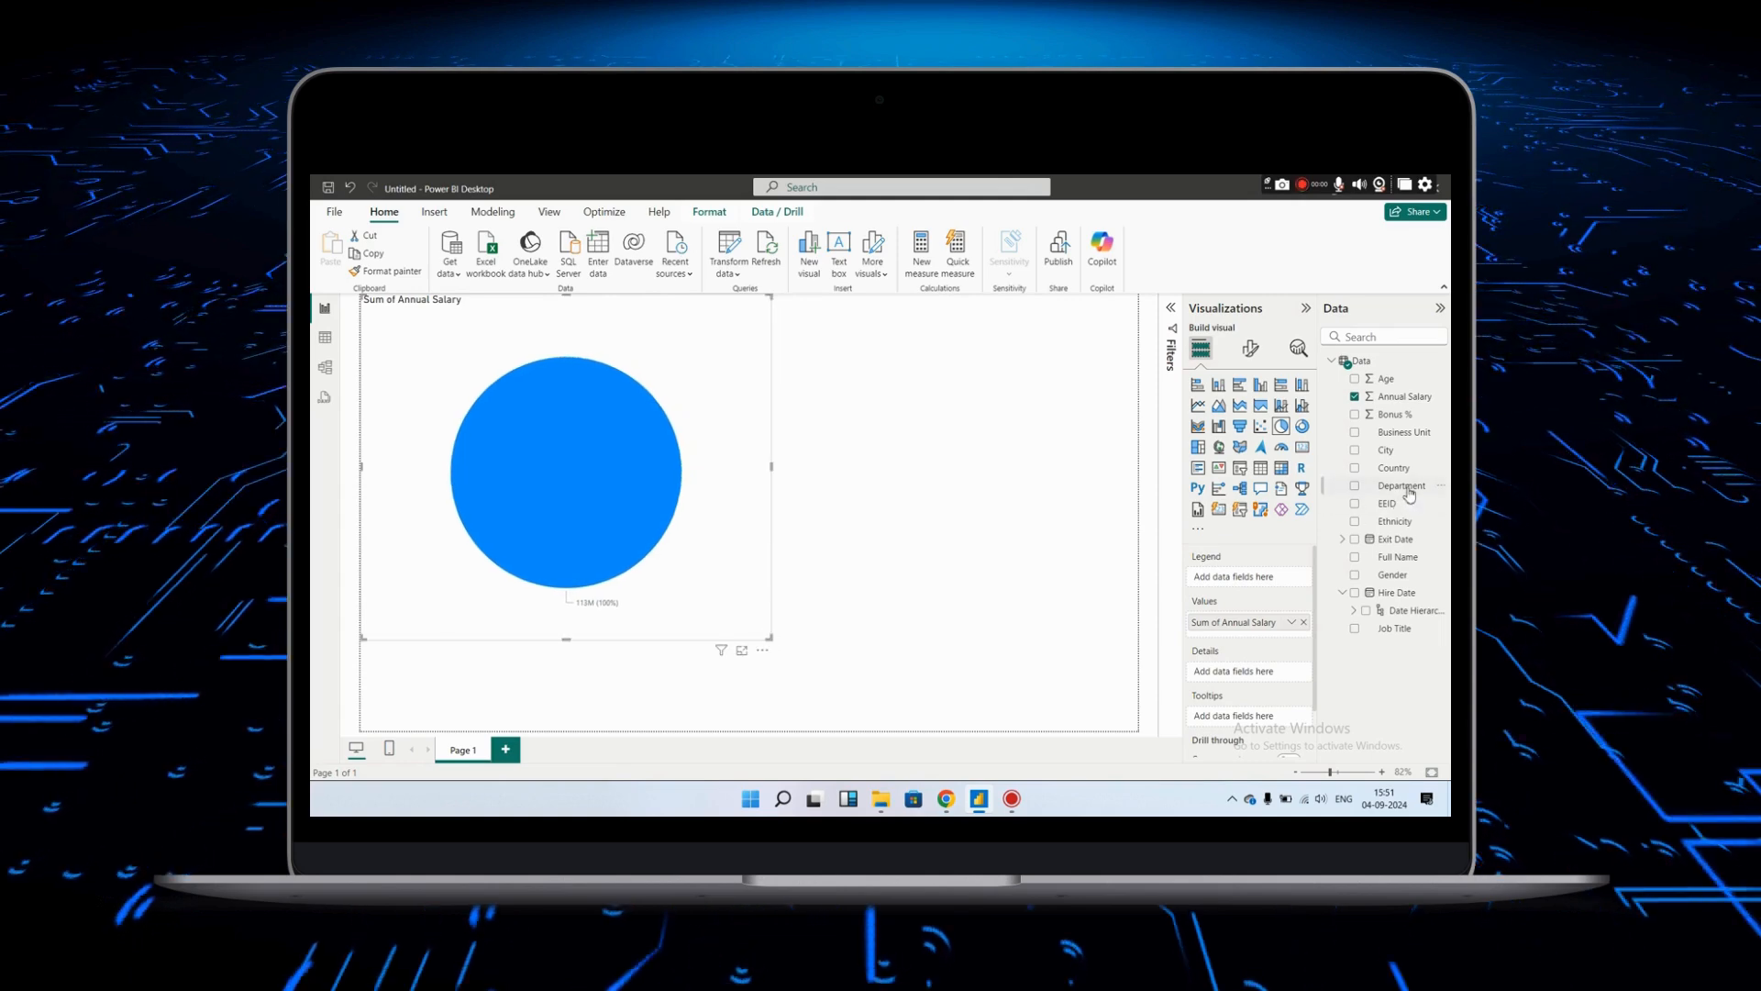
pyautogui.moveTo(1396, 469); pyautogui.dragTo(1272, 582)
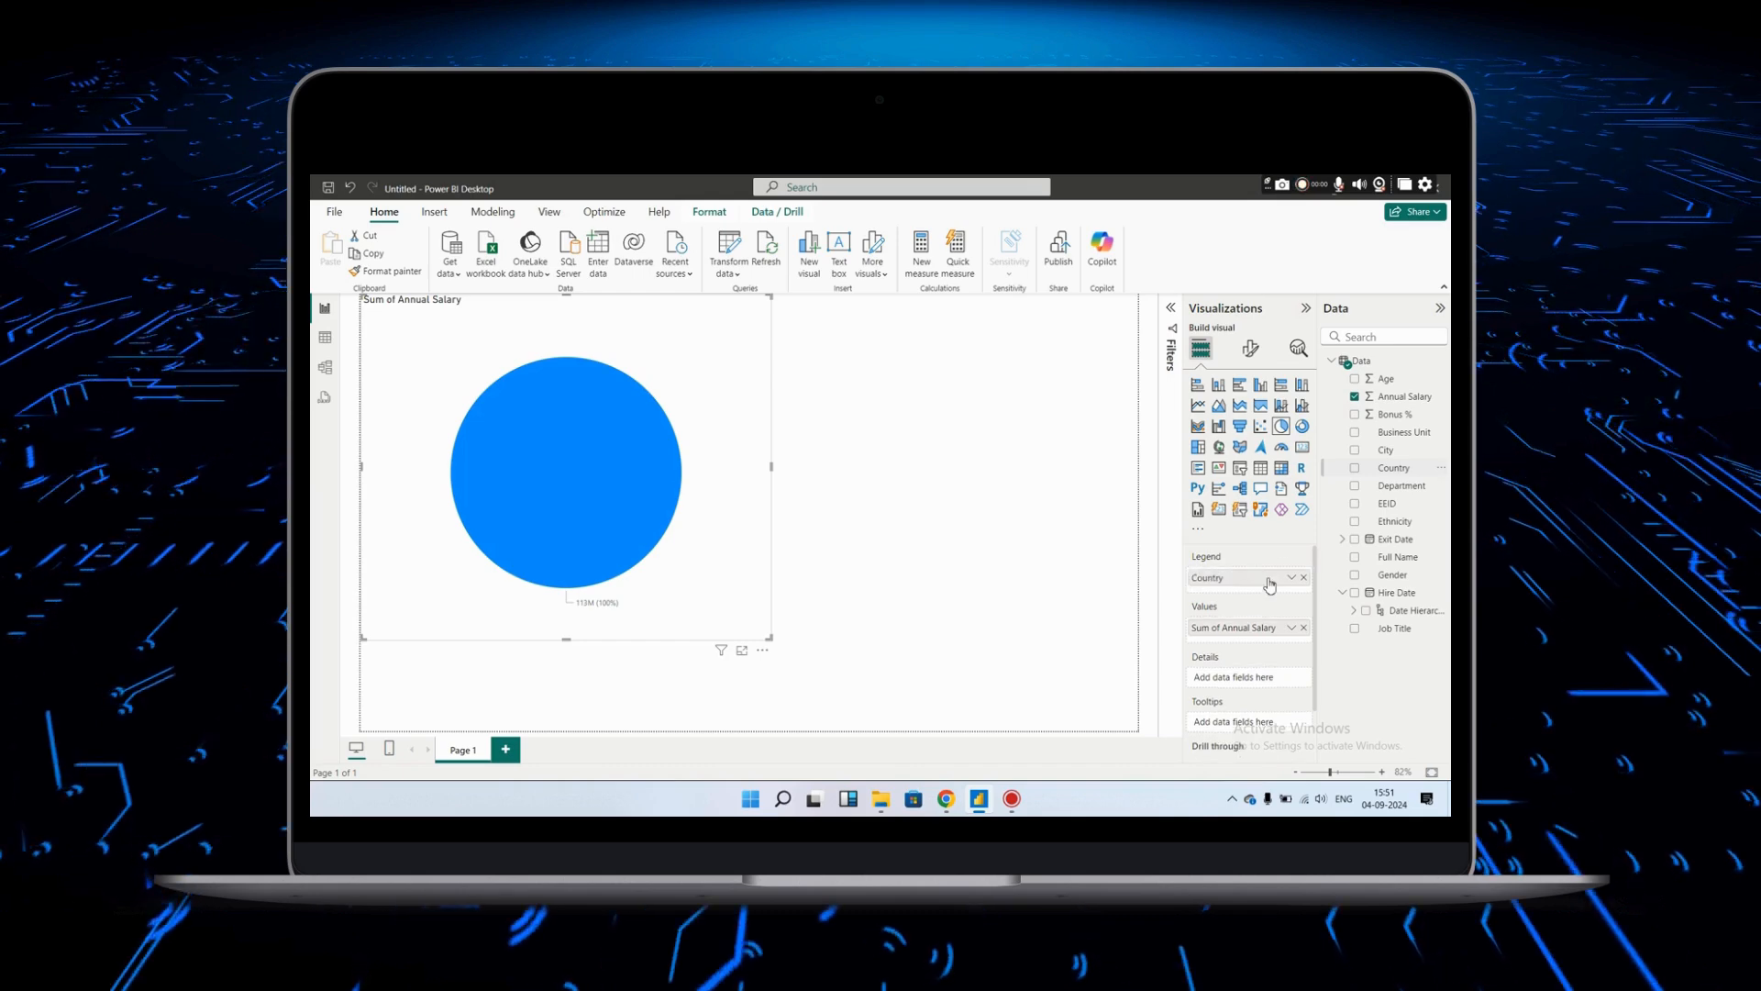
pyautogui.moveTo(772, 640); pyautogui.dragTo(991, 691)
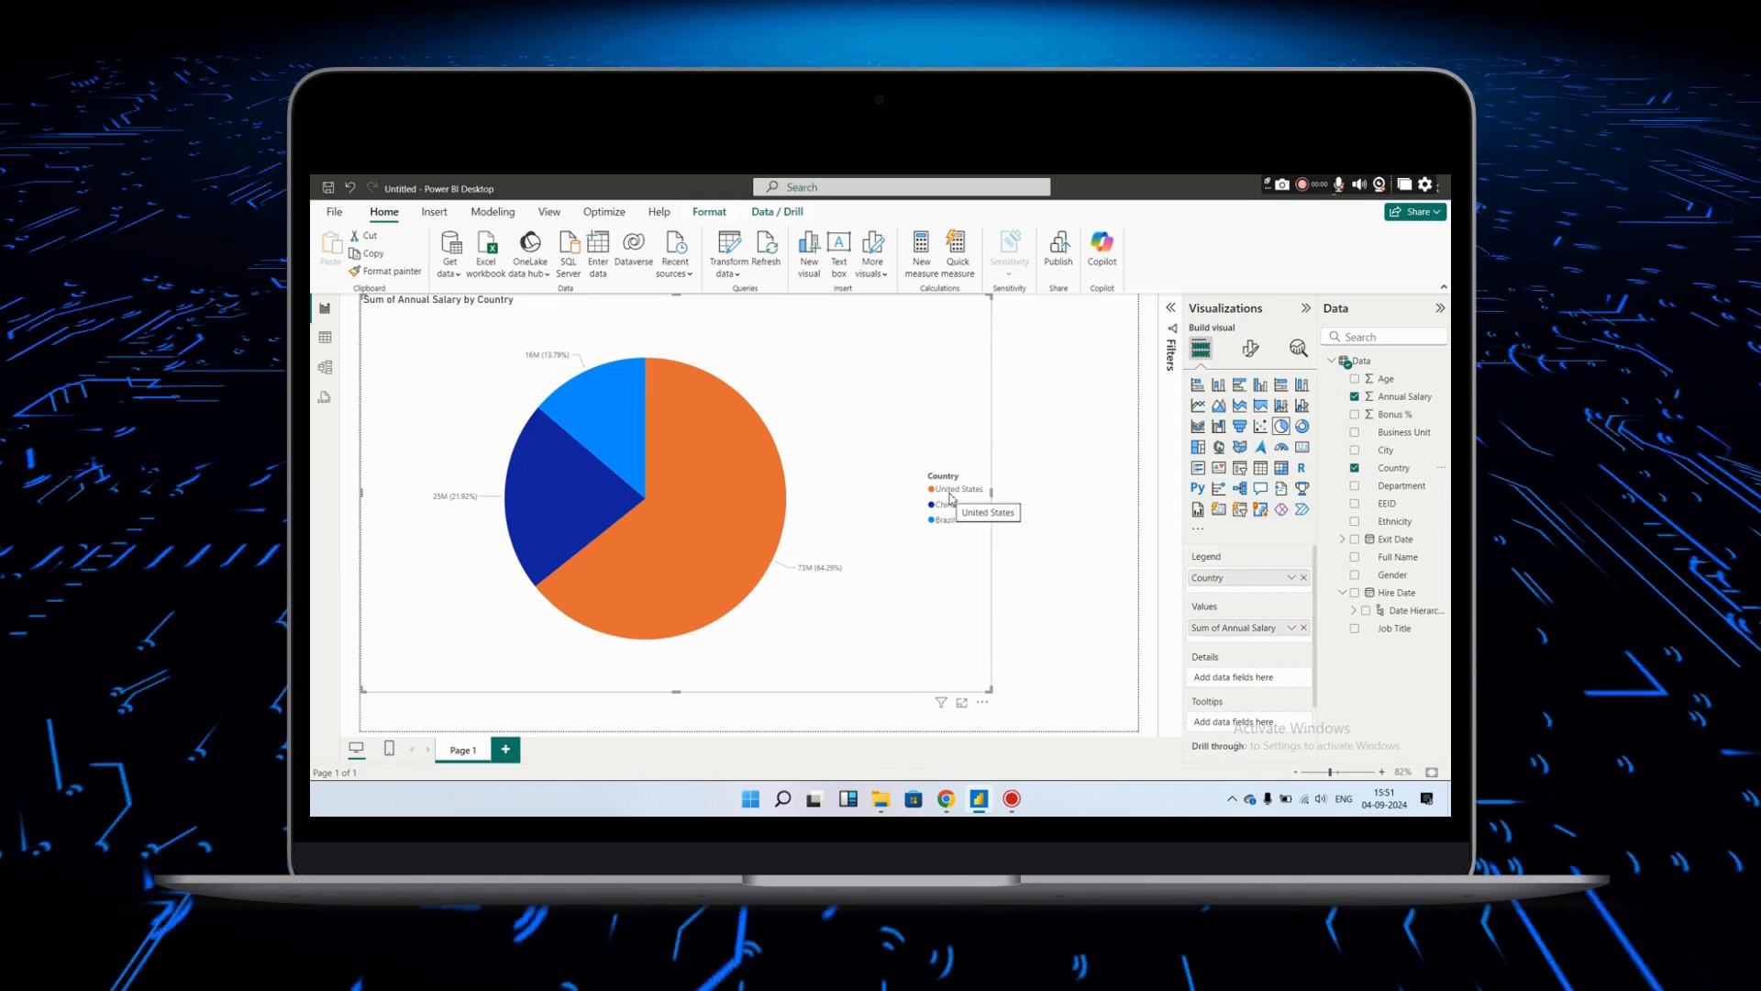
# - Highlight the United States, China and Brazil slices of the pie chart in turn, and clear the highlight
pyautogui.moveTo(680, 500)
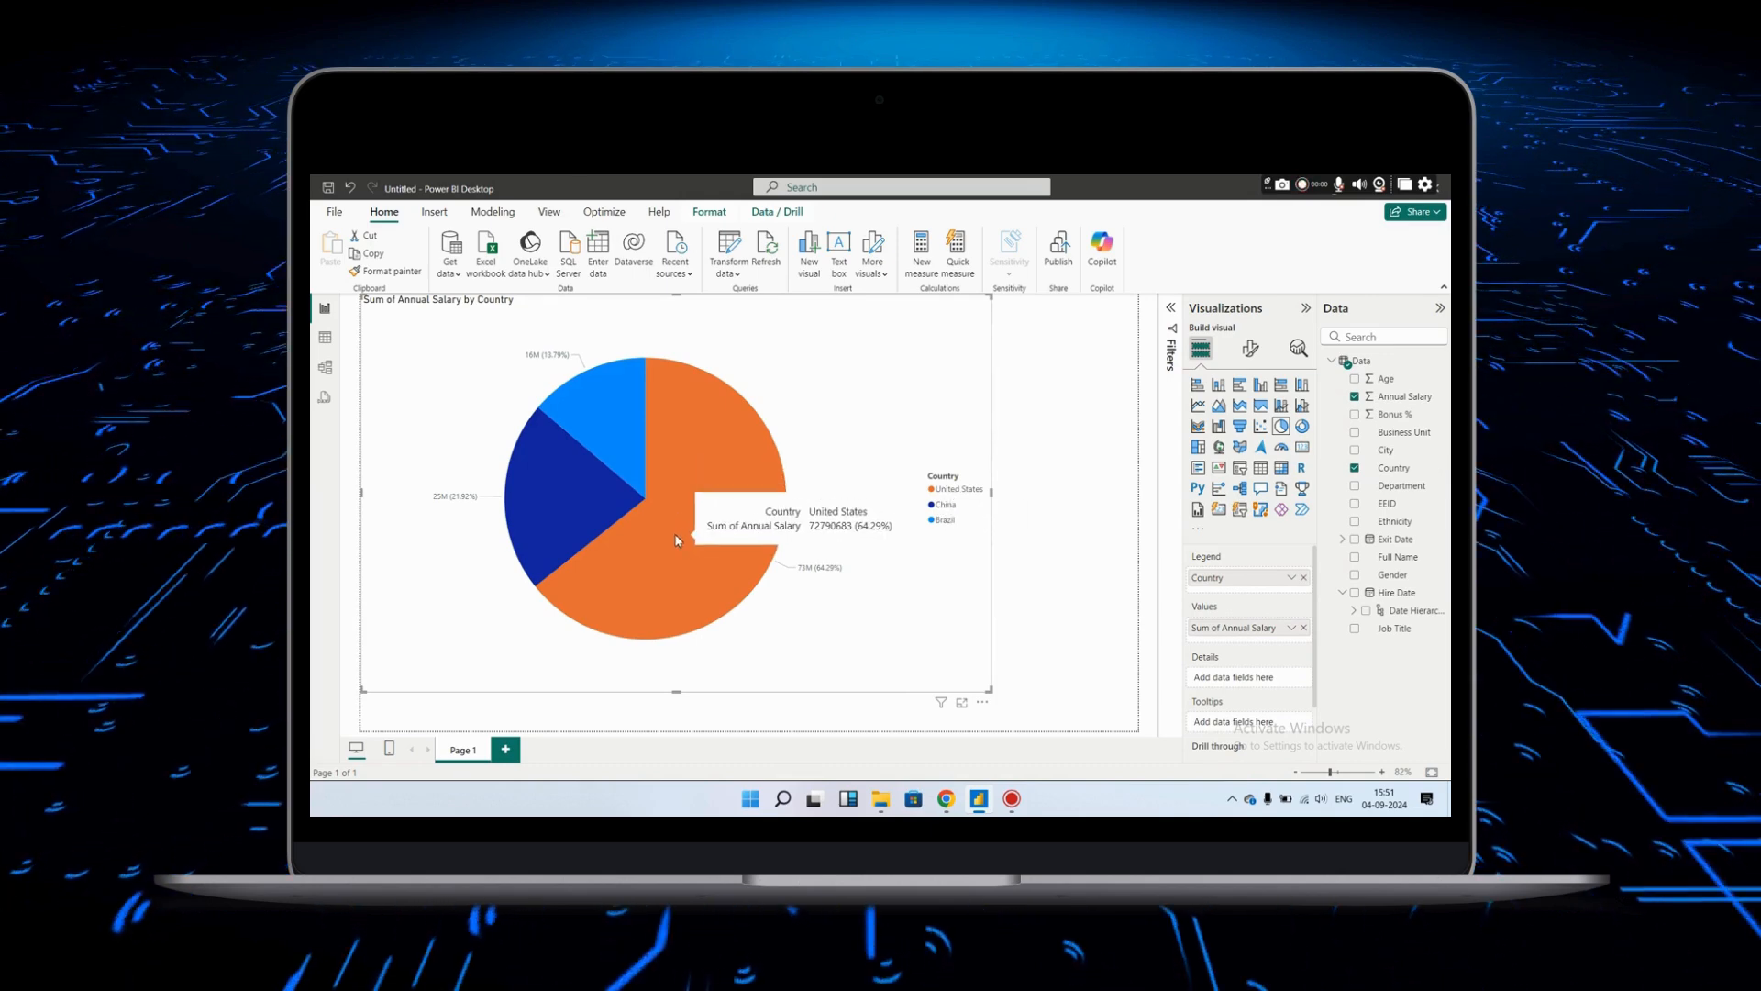
pyautogui.click(679, 536)
pyautogui.click(583, 491)
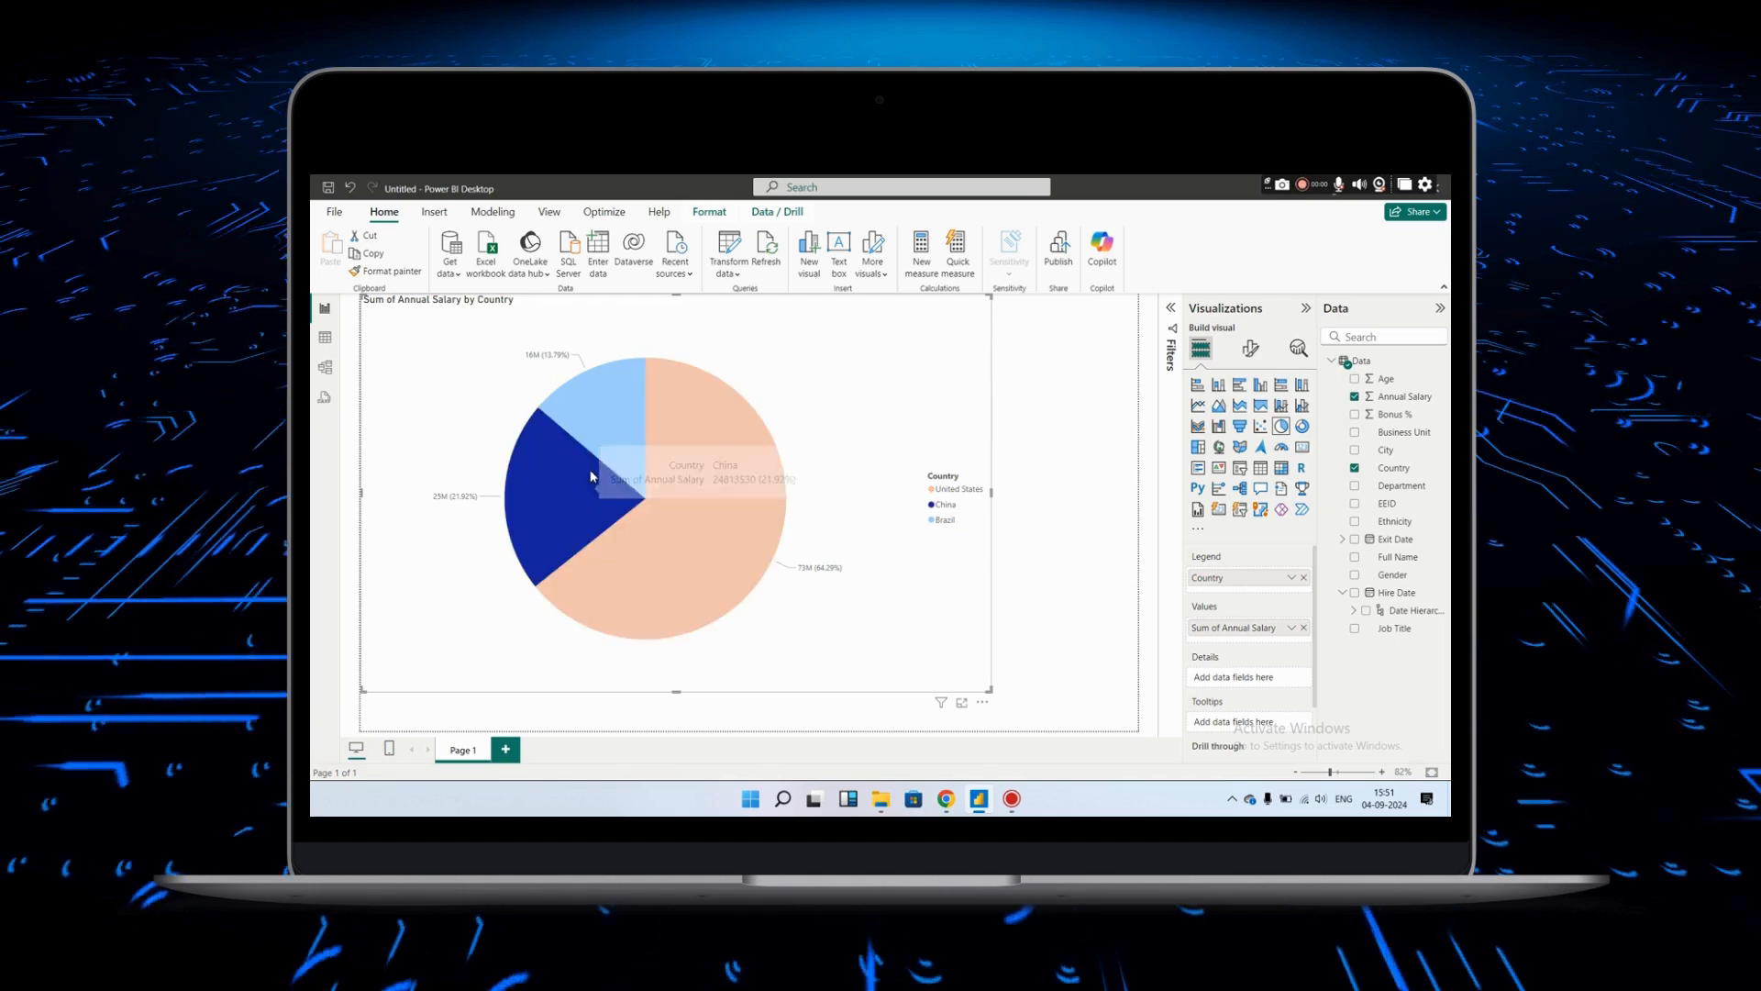
pyautogui.click(605, 450)
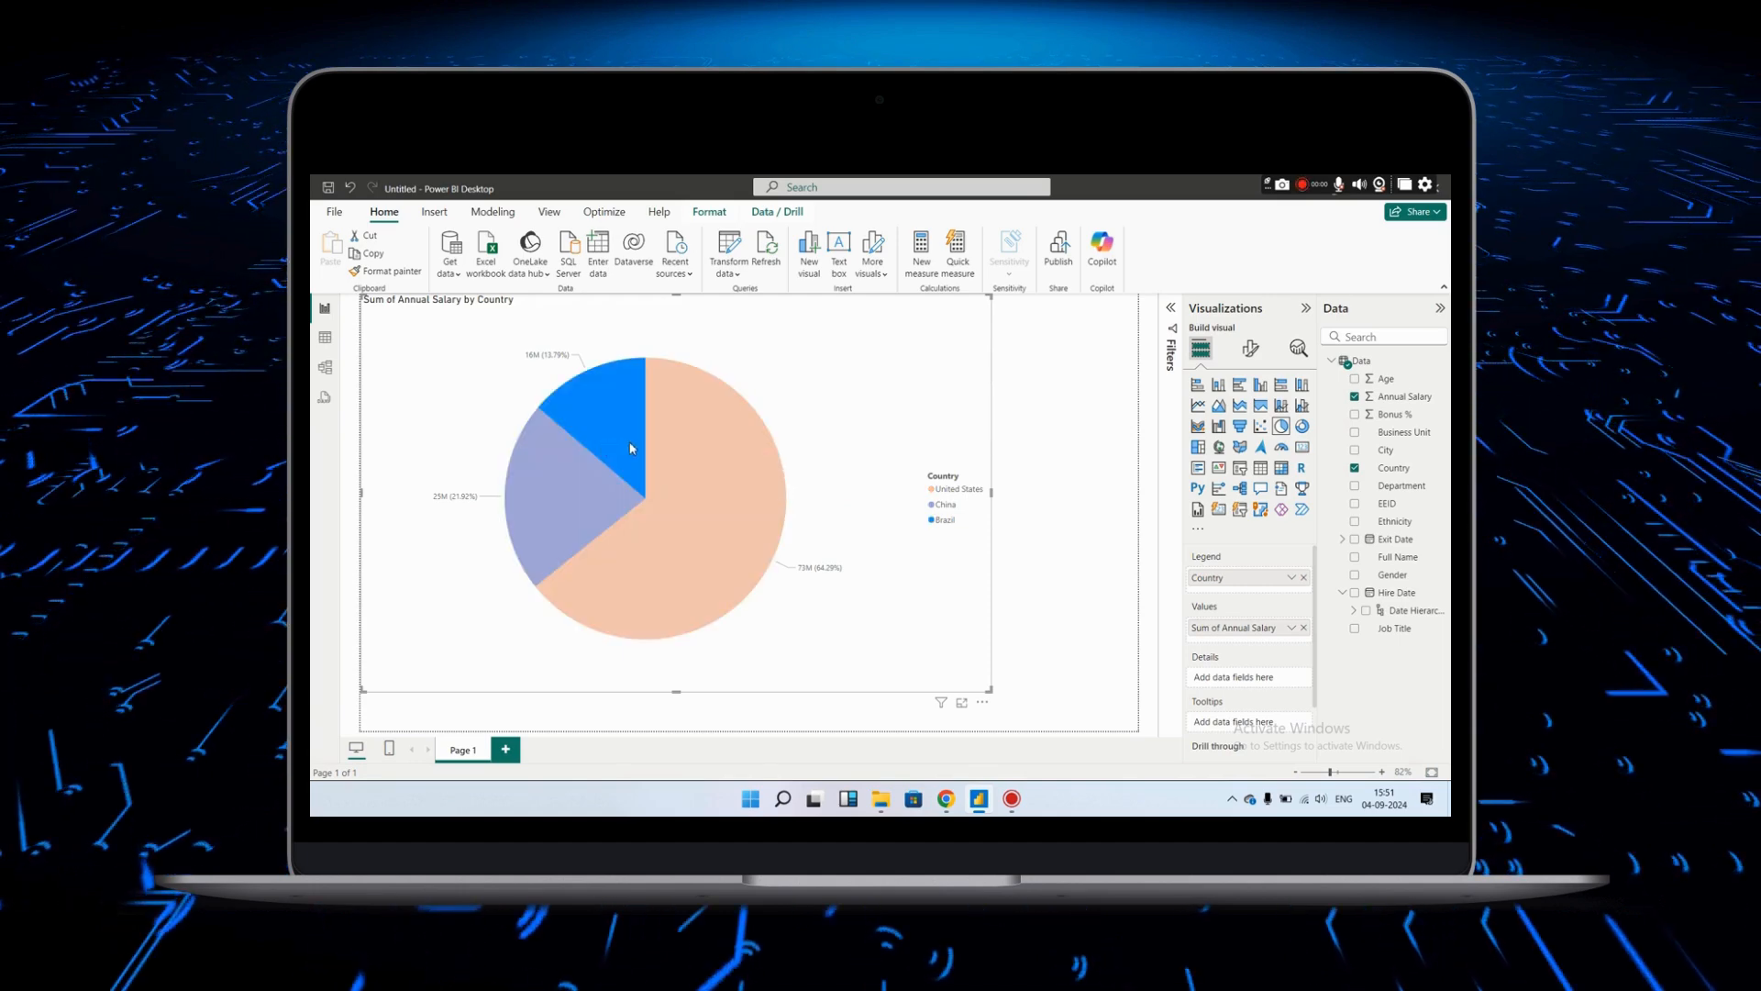
pyautogui.click(632, 449)
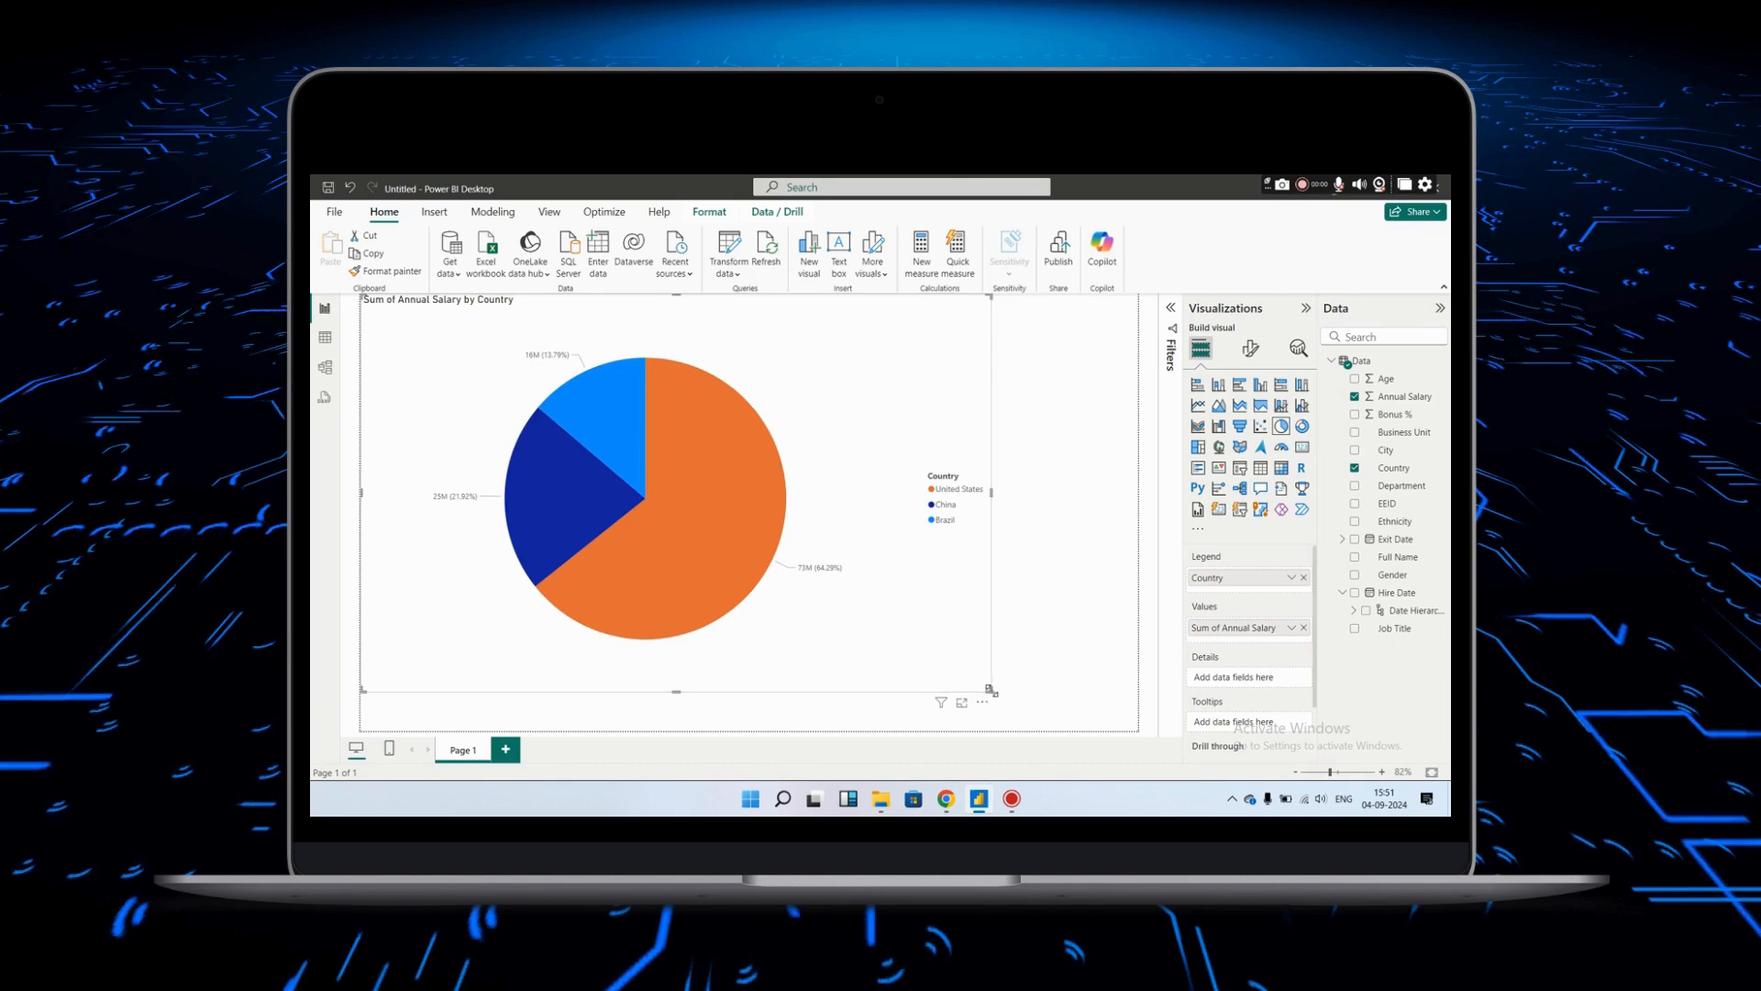
# - Replace Country with Gender in the pie chart's legend and enlarge the chart across most of the page
pyautogui.moveTo(991, 690); pyautogui.dragTo(927, 661)
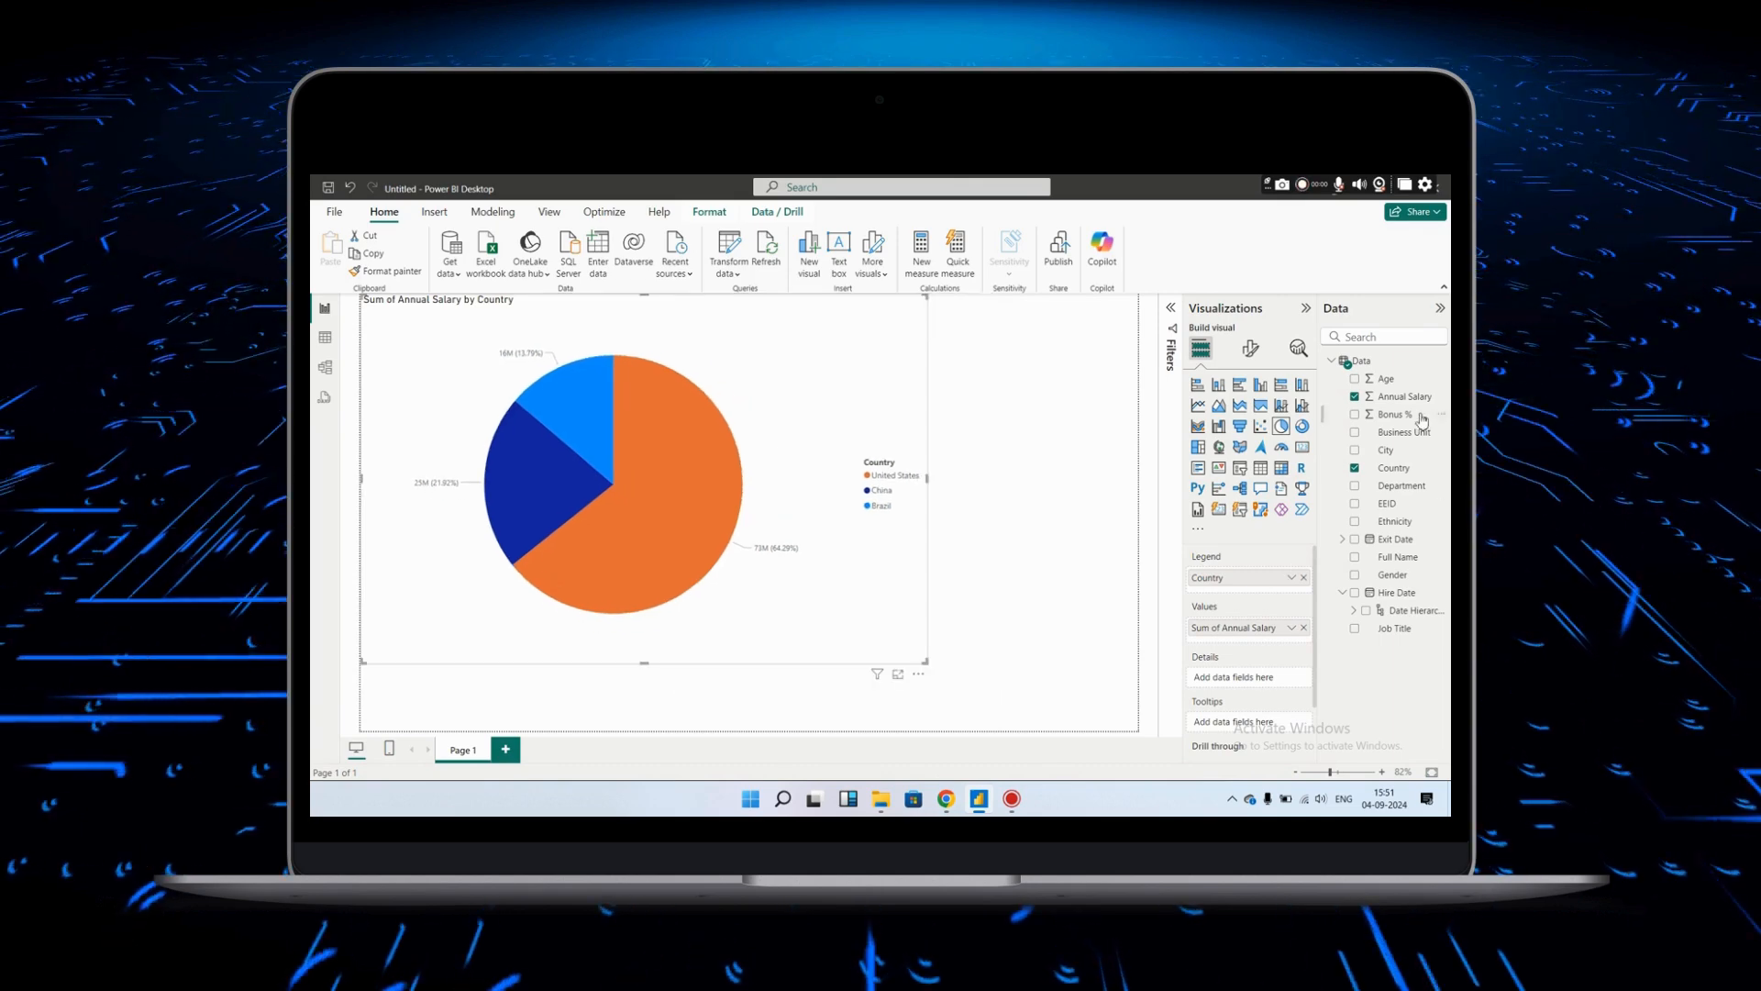
pyautogui.click(1356, 469)
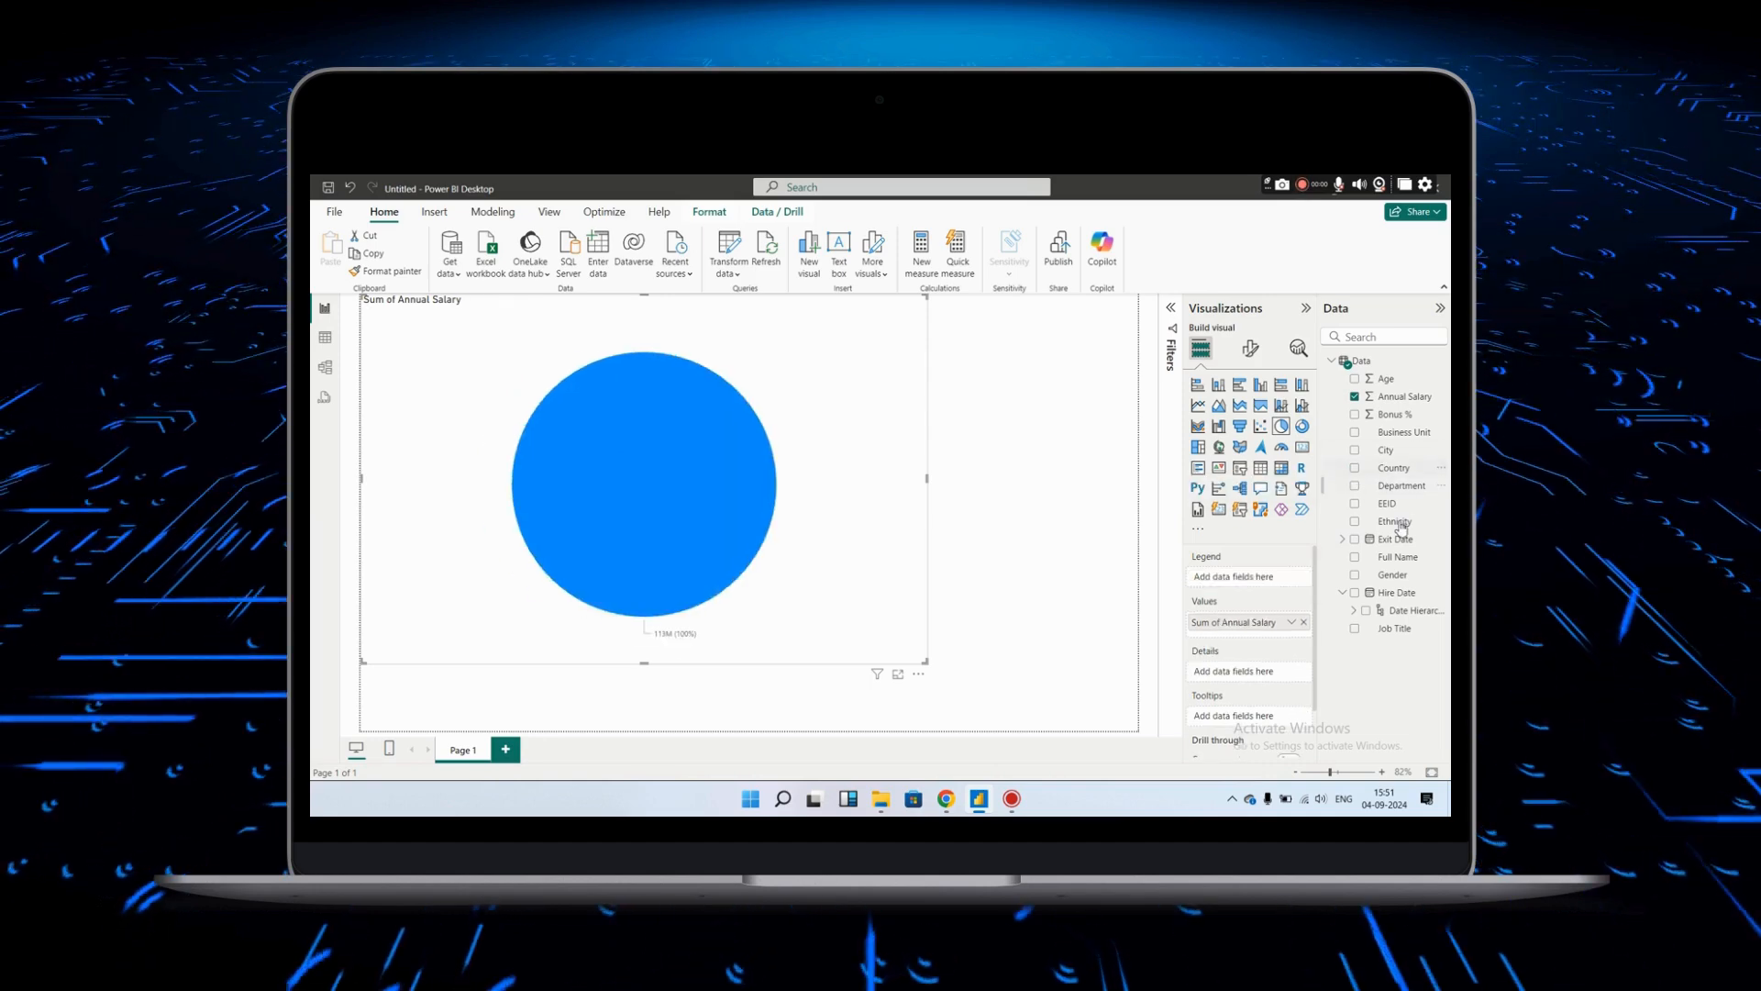
pyautogui.moveTo(1391, 578); pyautogui.dragTo(1270, 576)
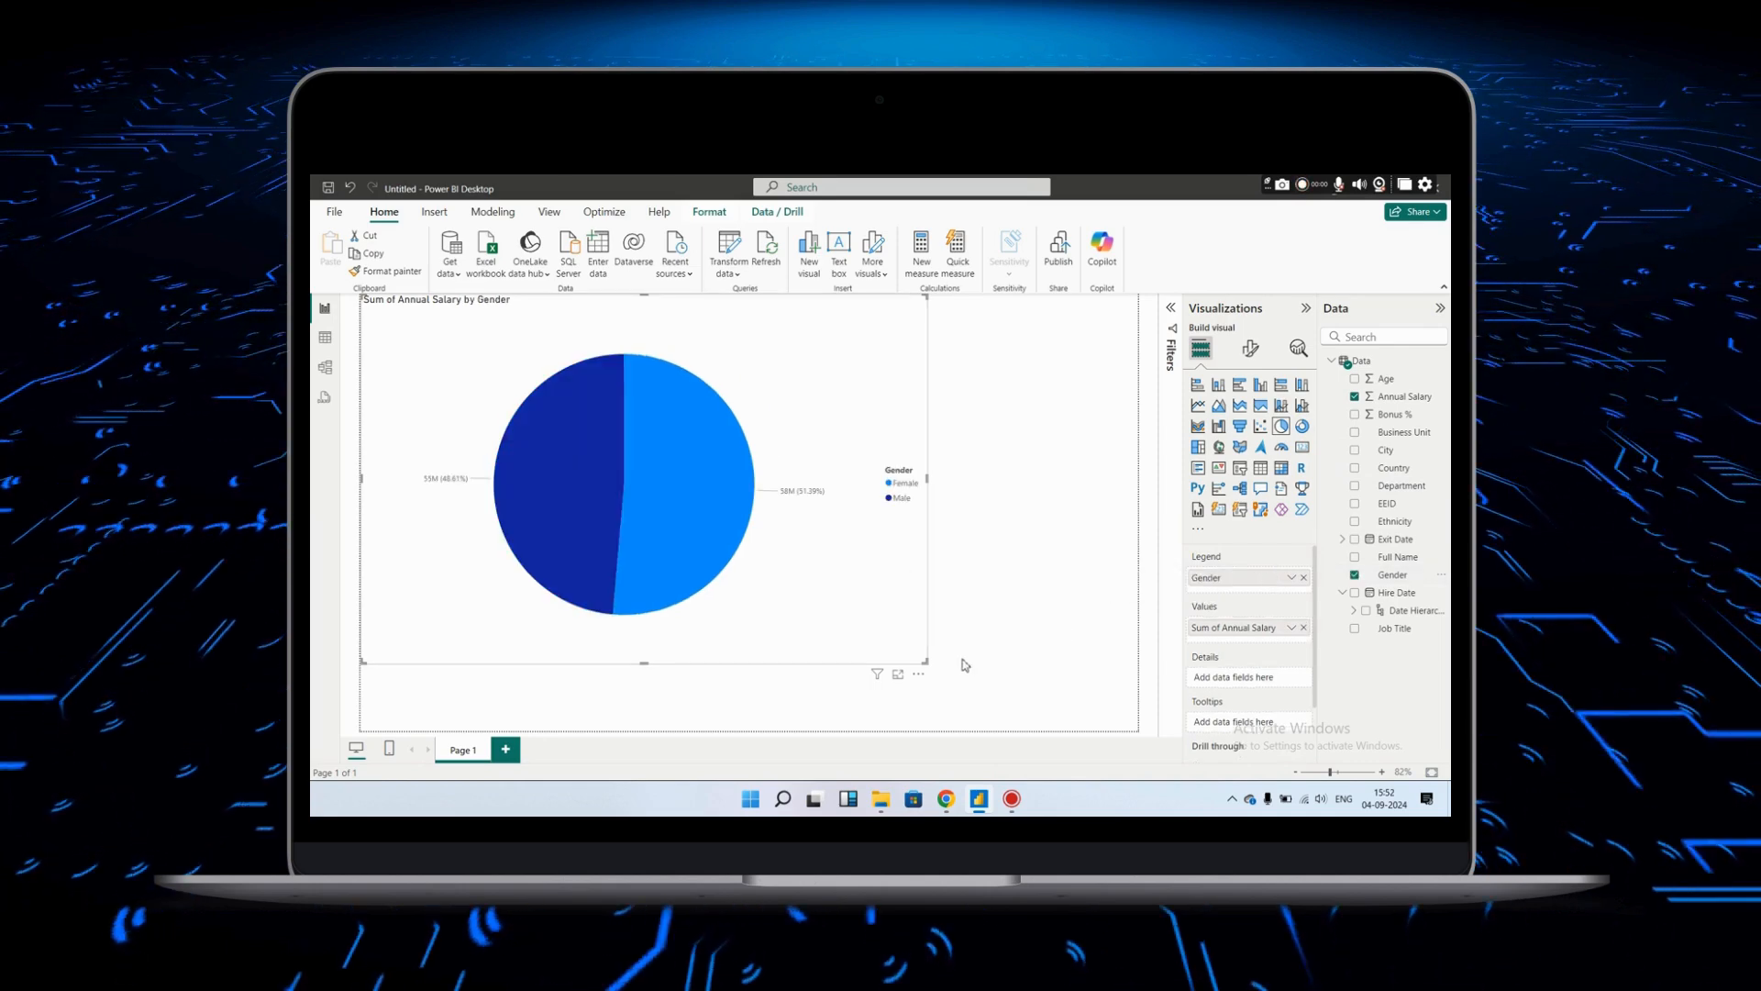
pyautogui.moveTo(926, 660); pyautogui.dragTo(1080, 693)
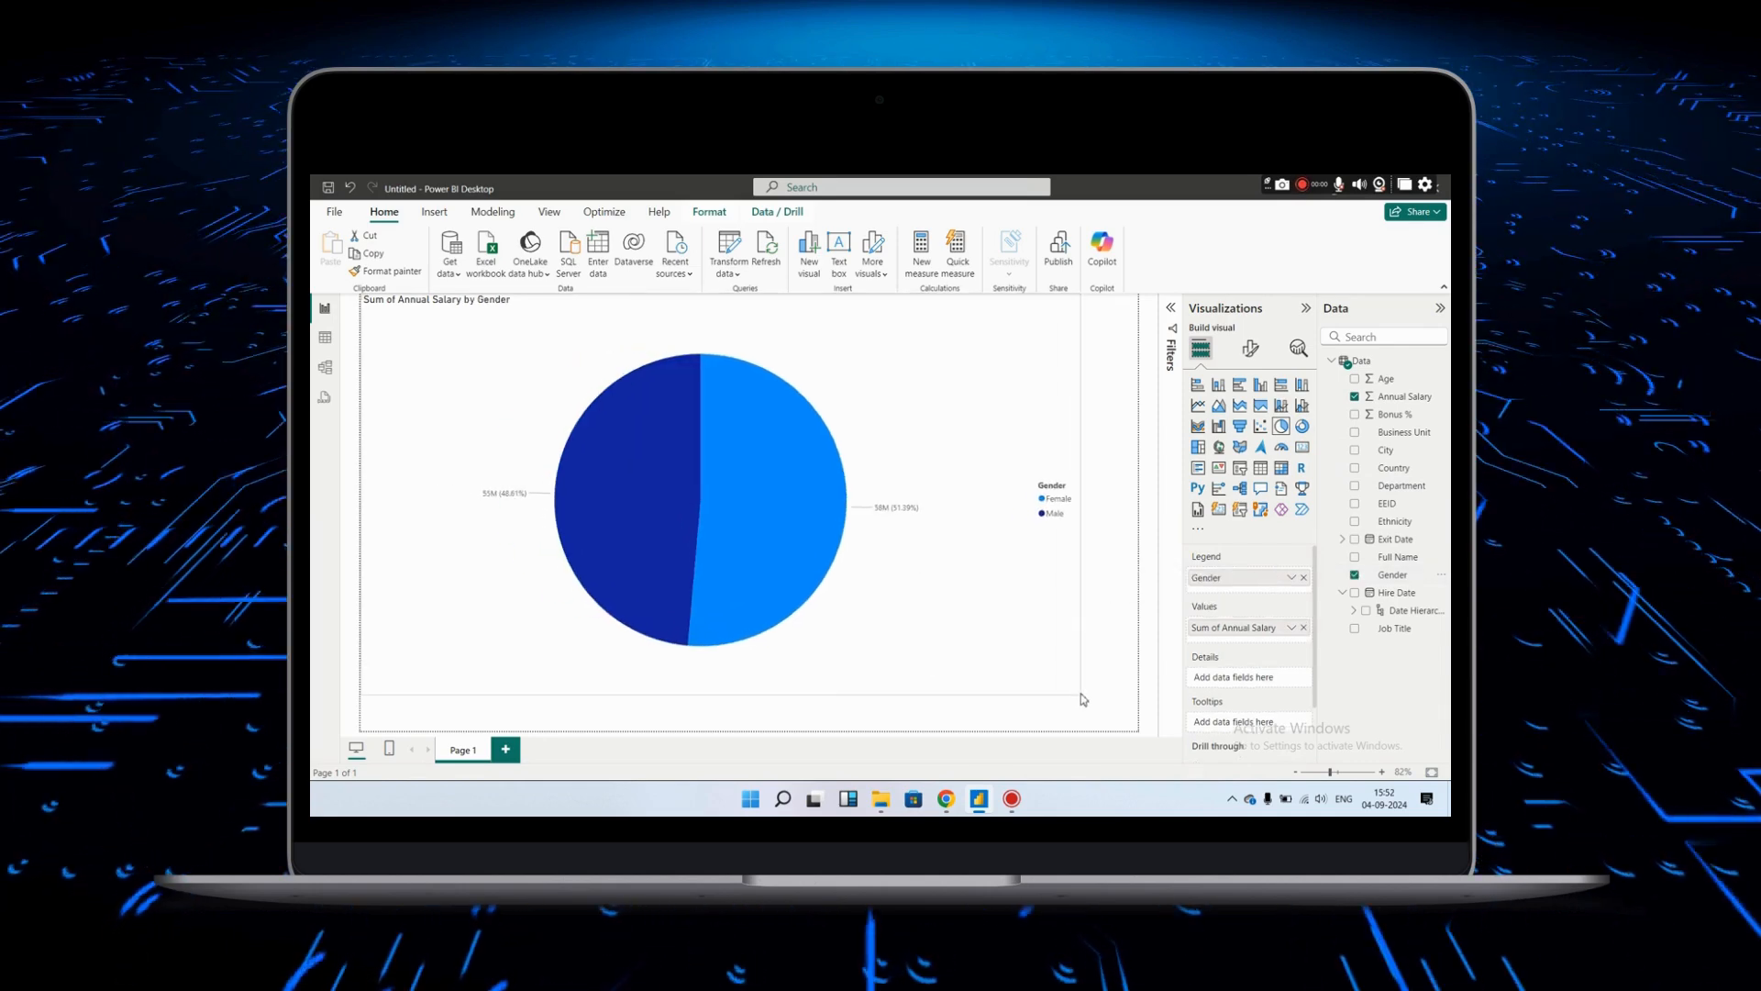
# - Highlight the pie chart's Female and Male slices in turn
pyautogui.click(732, 520)
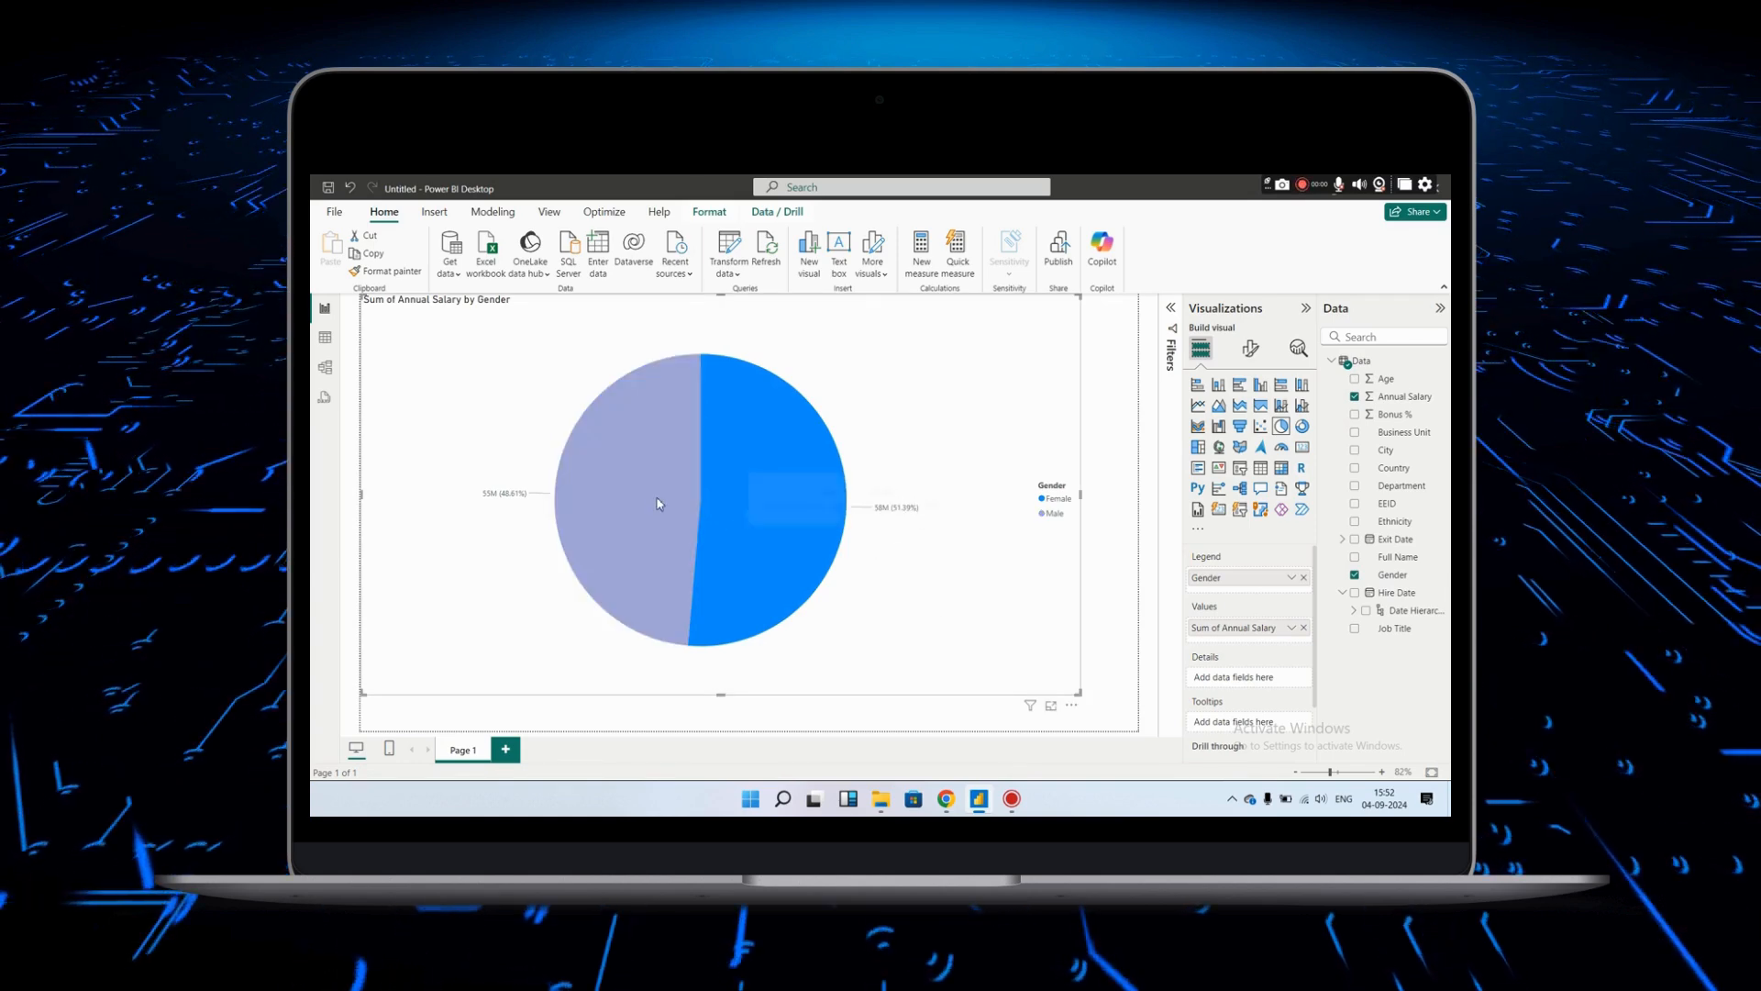
pyautogui.click(657, 504)
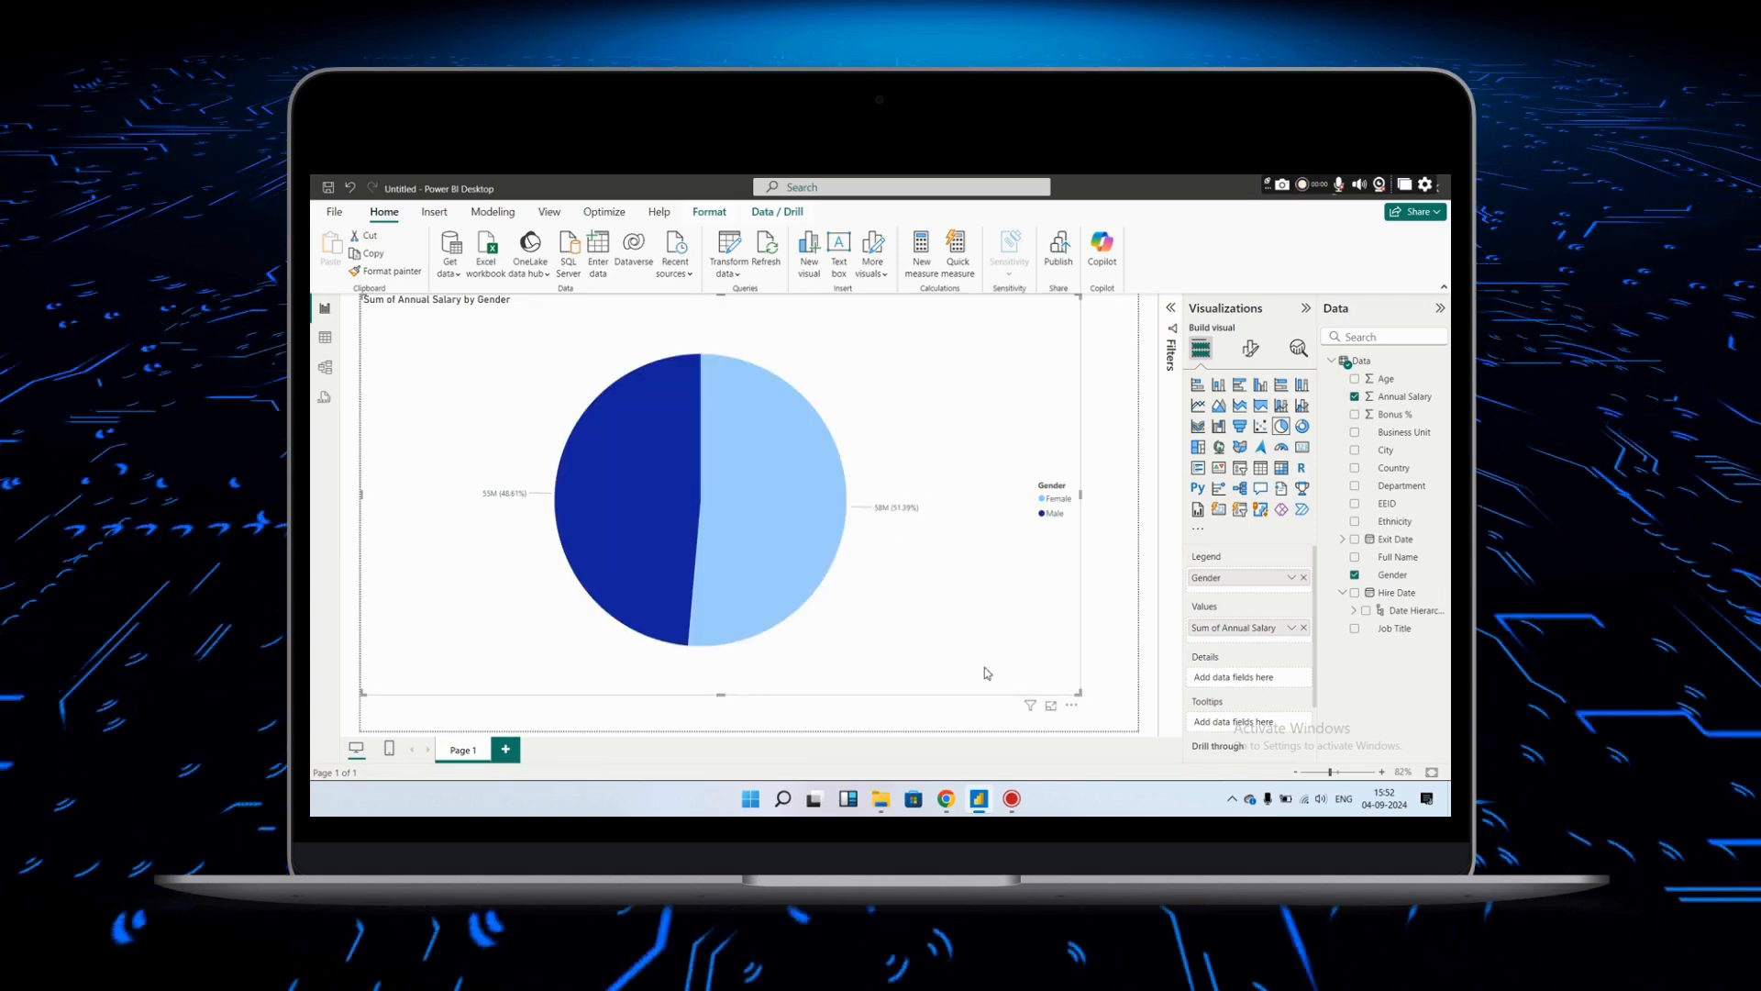
# - Shrink the pie chart and replace Gender with Full Name in its legend
pyautogui.moveTo(986, 673); pyautogui.dragTo(691, 607)
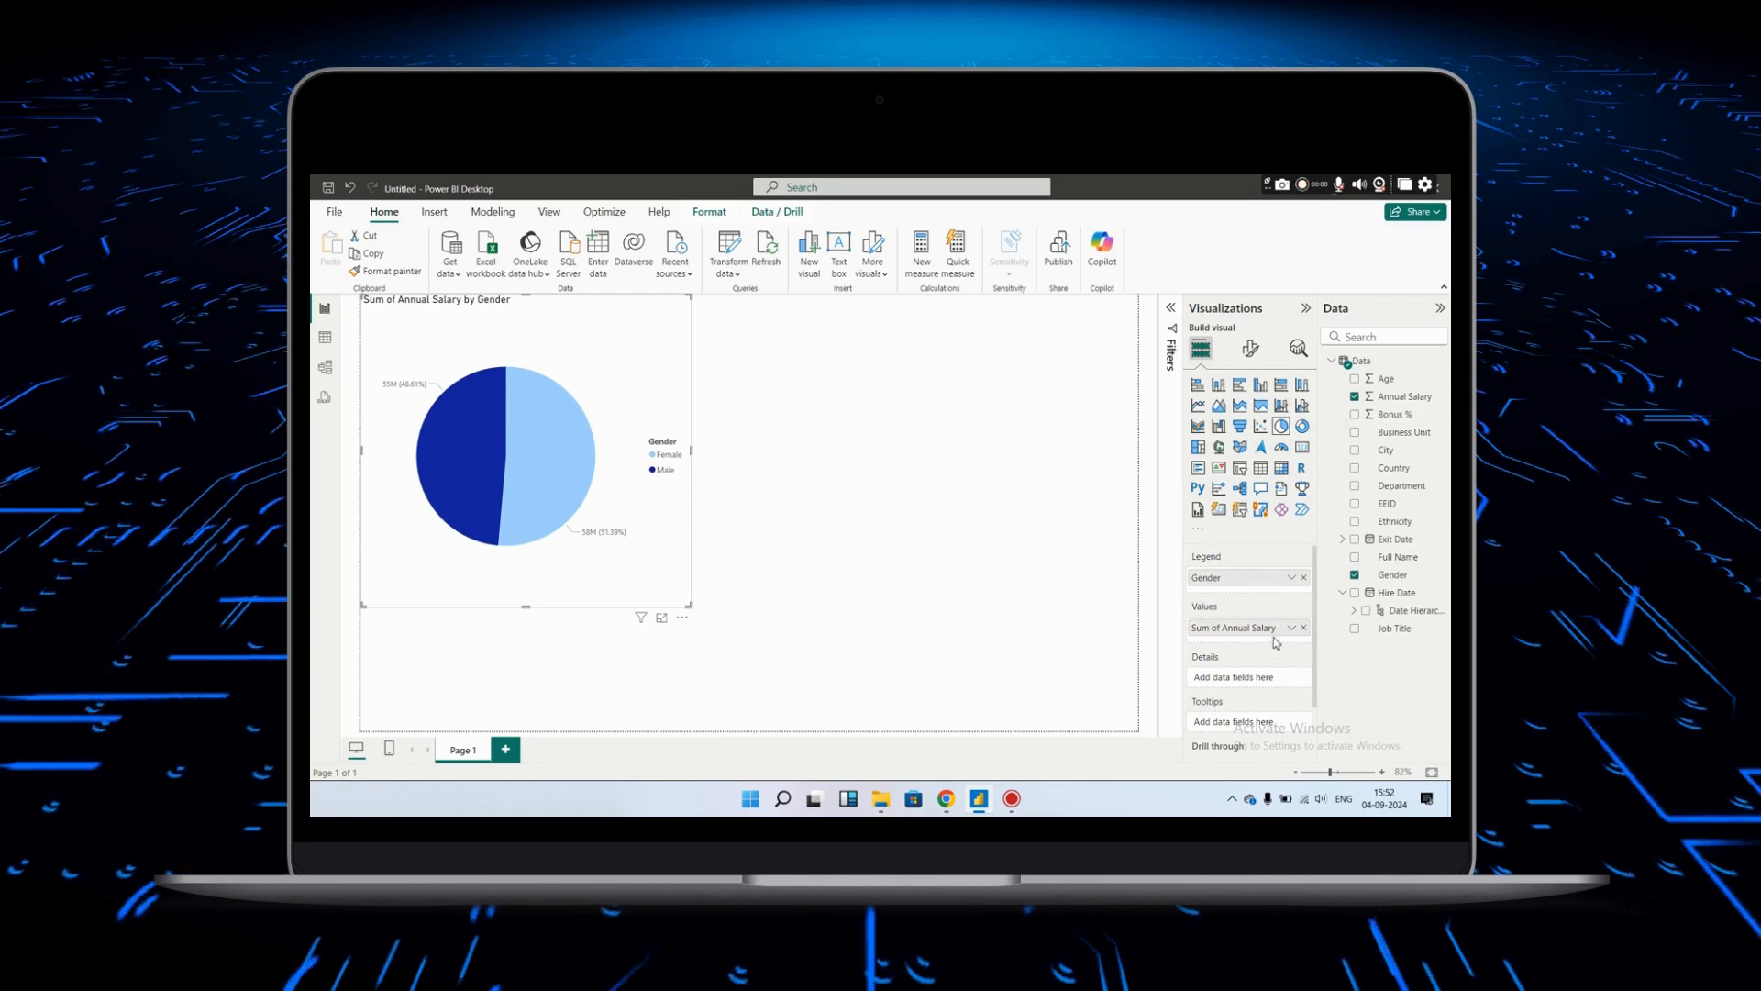
pyautogui.click(1355, 575)
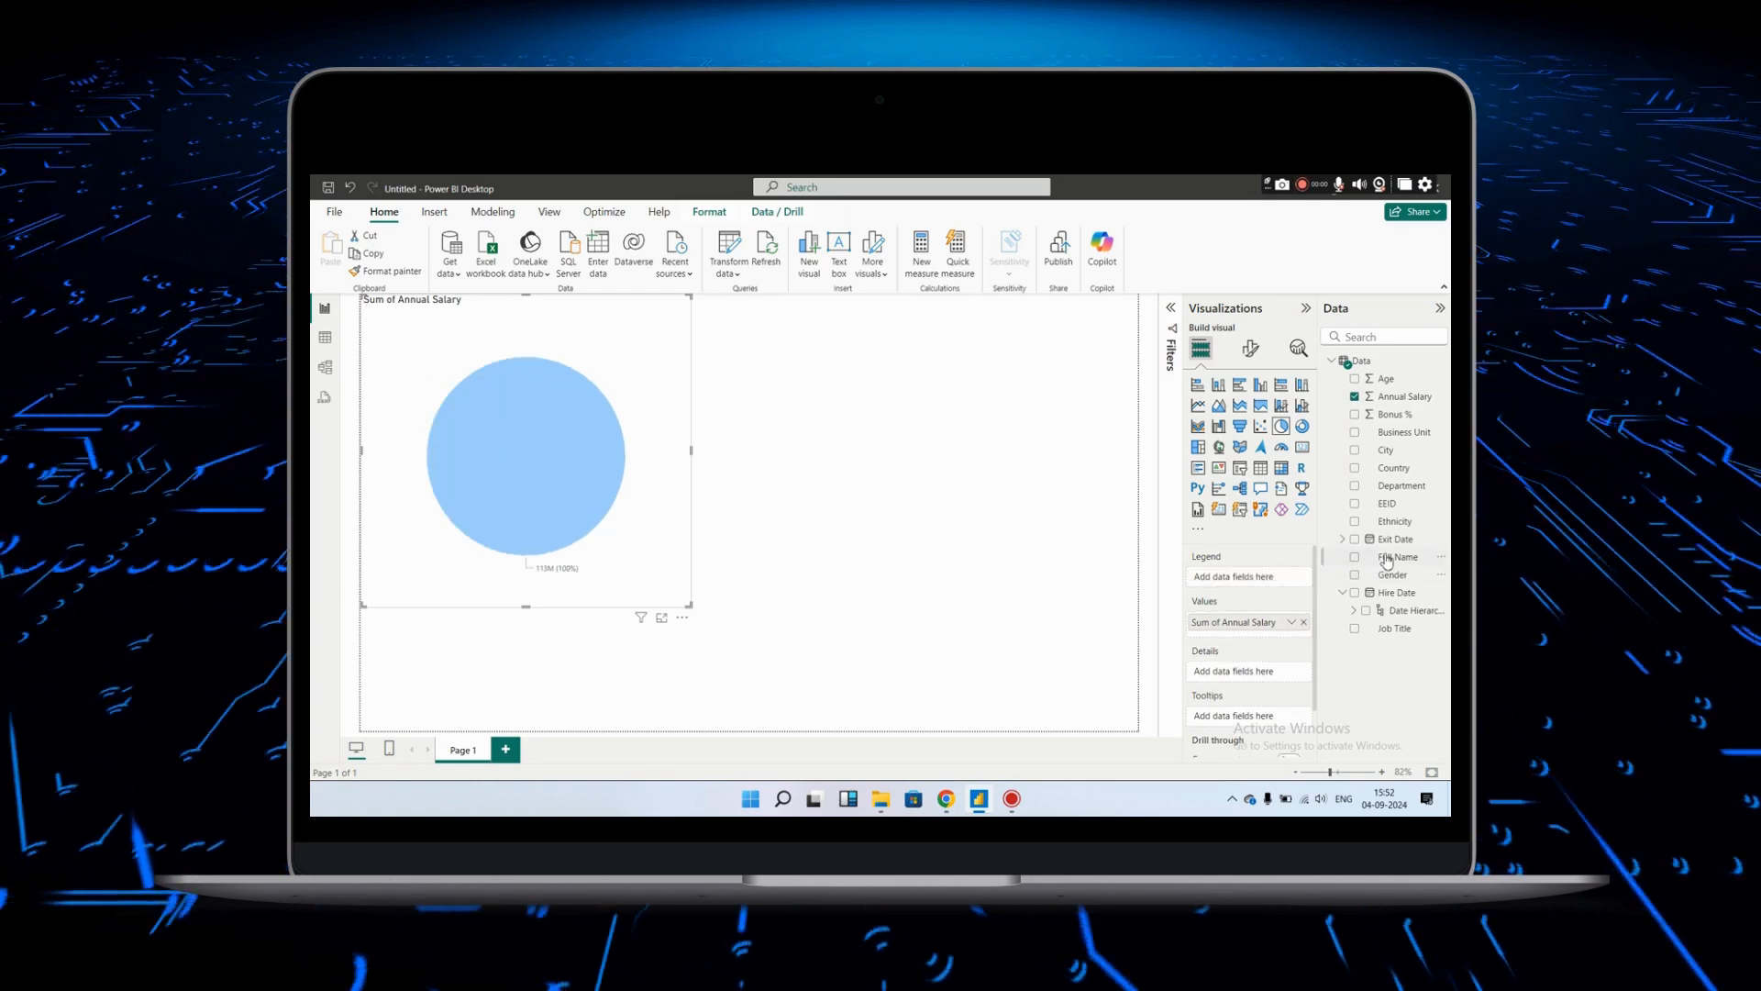
pyautogui.moveTo(1396, 557); pyautogui.dragTo(1253, 578)
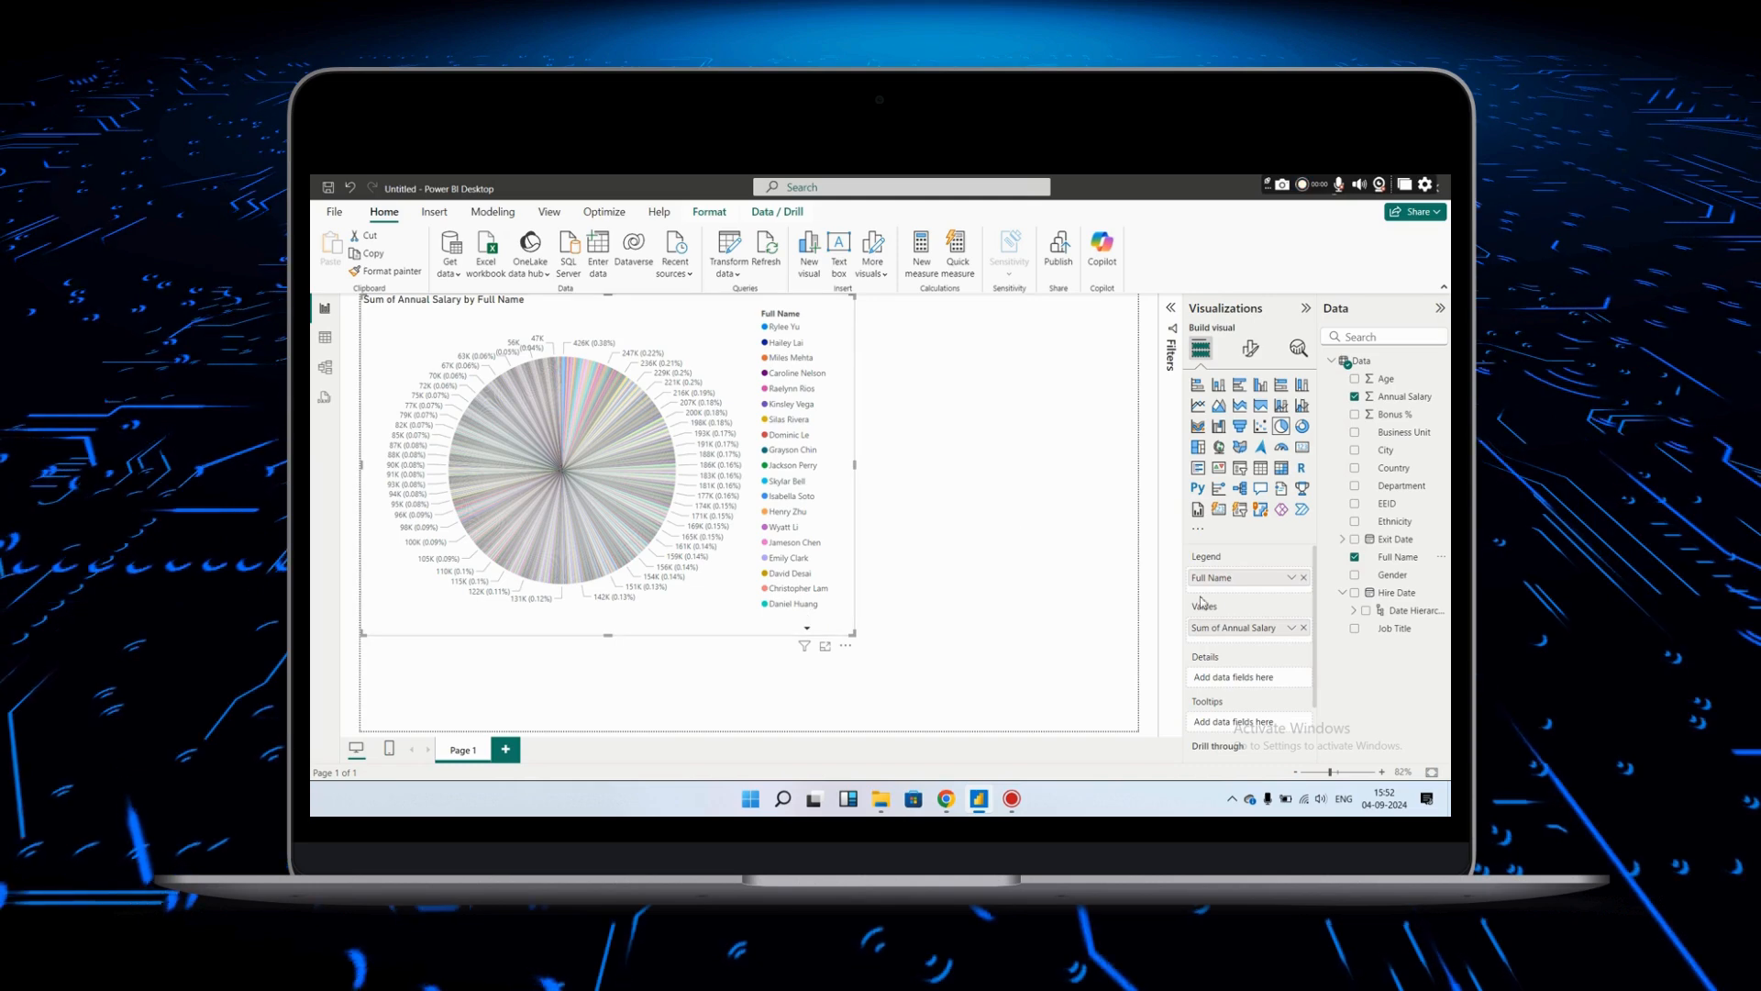
# - Replace Full Name with Gender in the pie chart's legend and make the chart smaller
pyautogui.click(1355, 557)
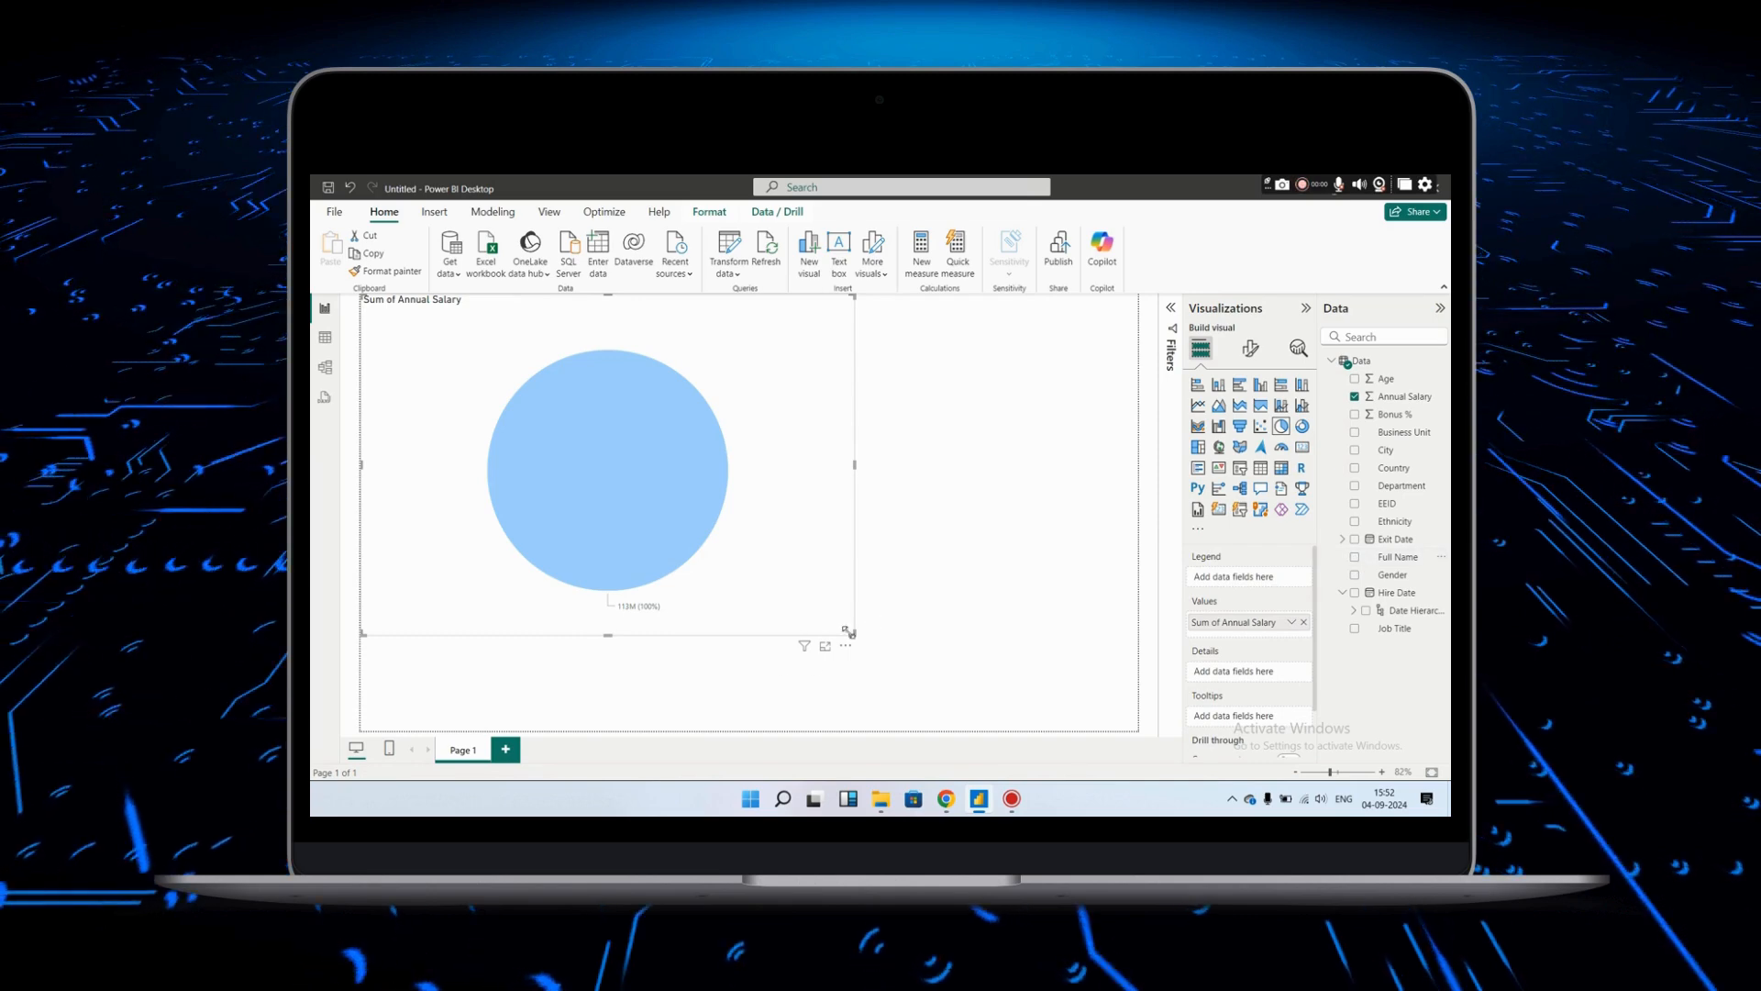
pyautogui.moveTo(851, 633); pyautogui.dragTo(707, 590)
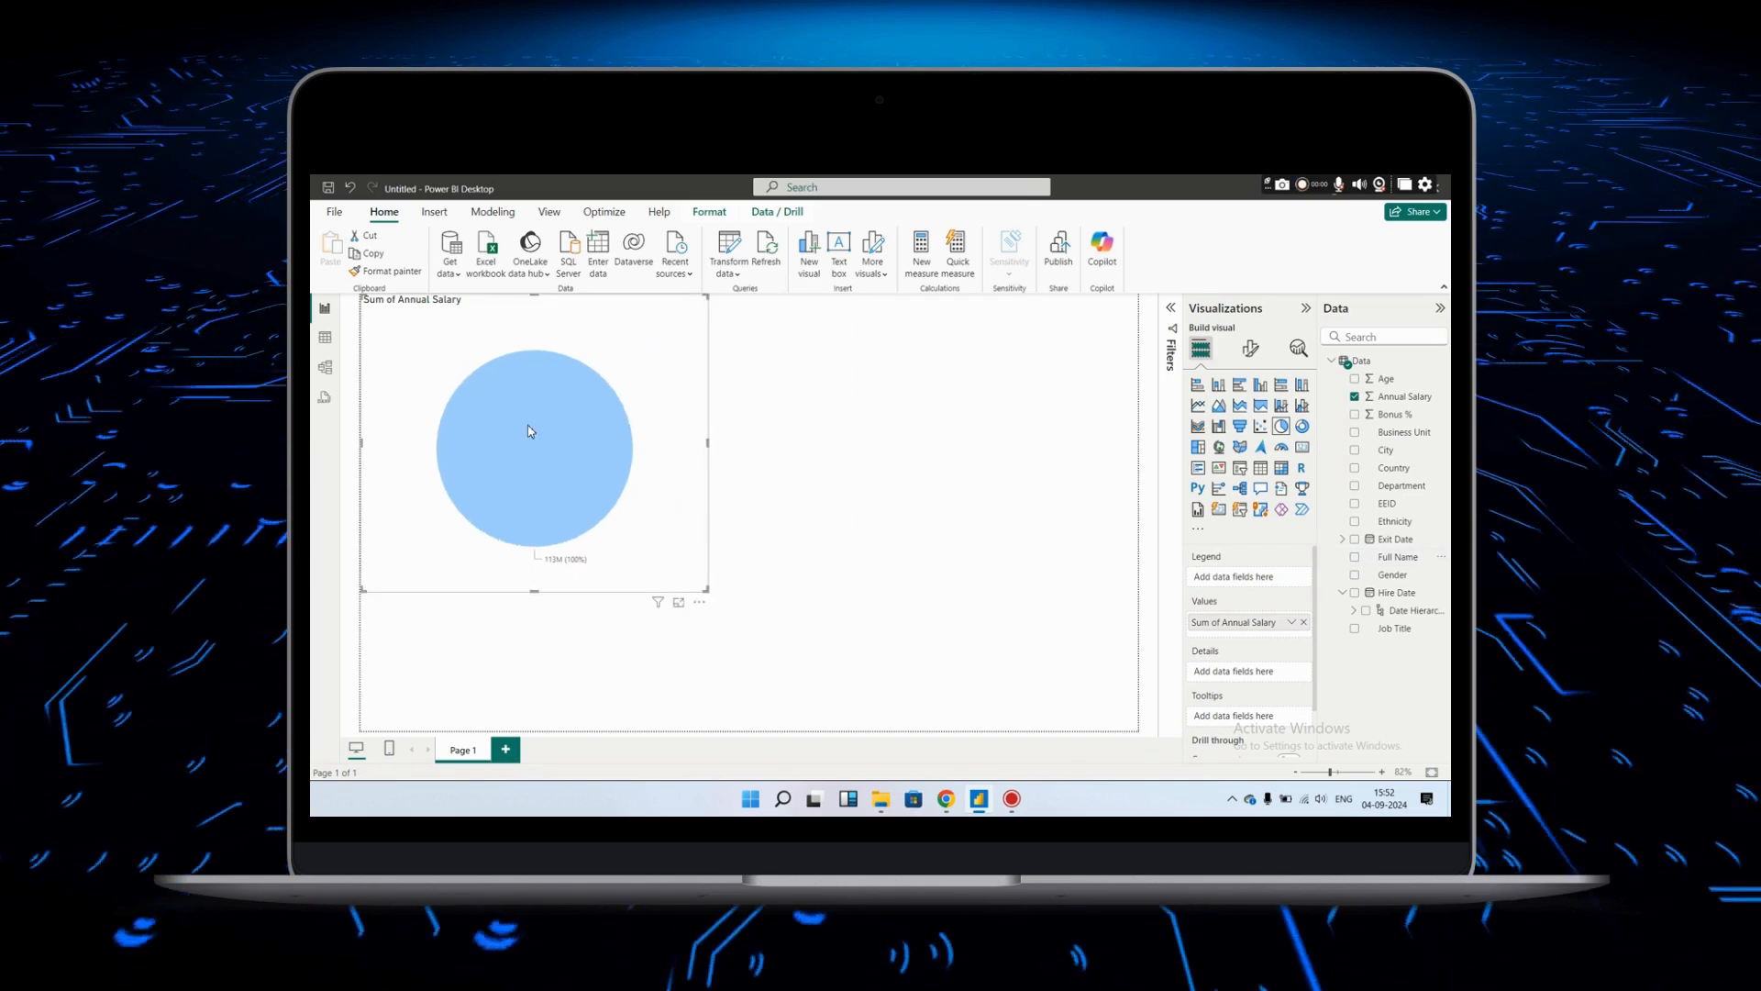
pyautogui.moveTo(529, 431)
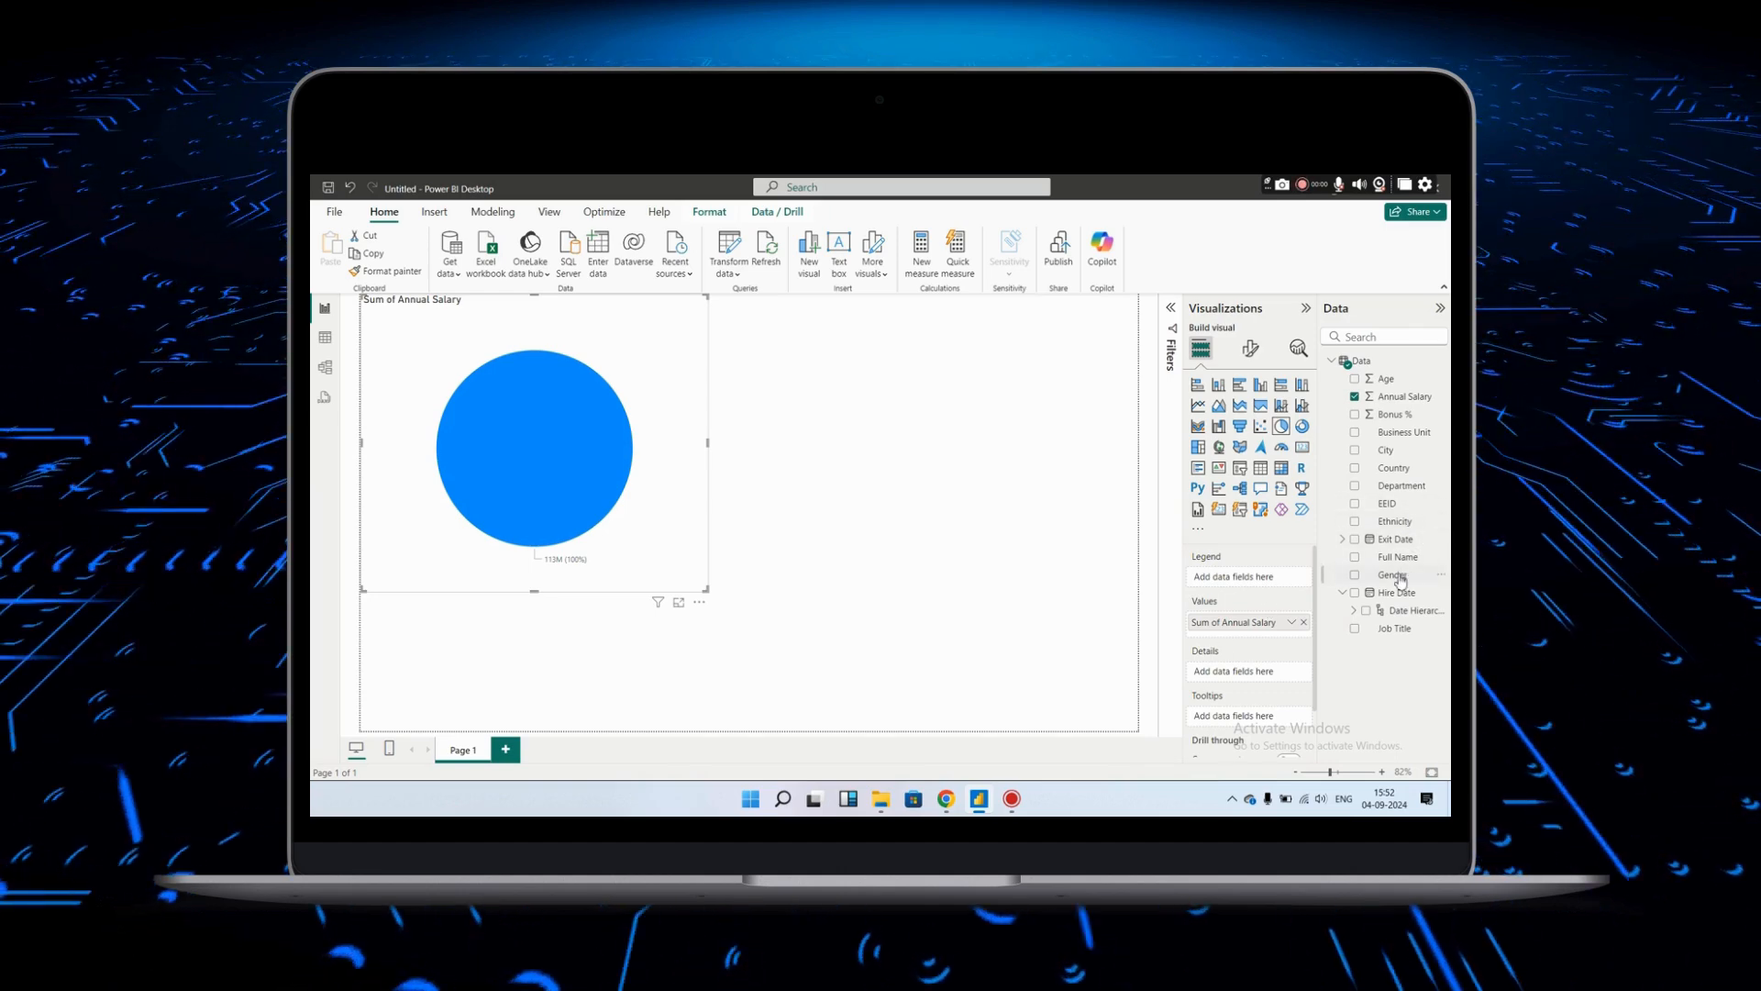
pyautogui.moveTo(1401, 581); pyautogui.dragTo(1249, 577)
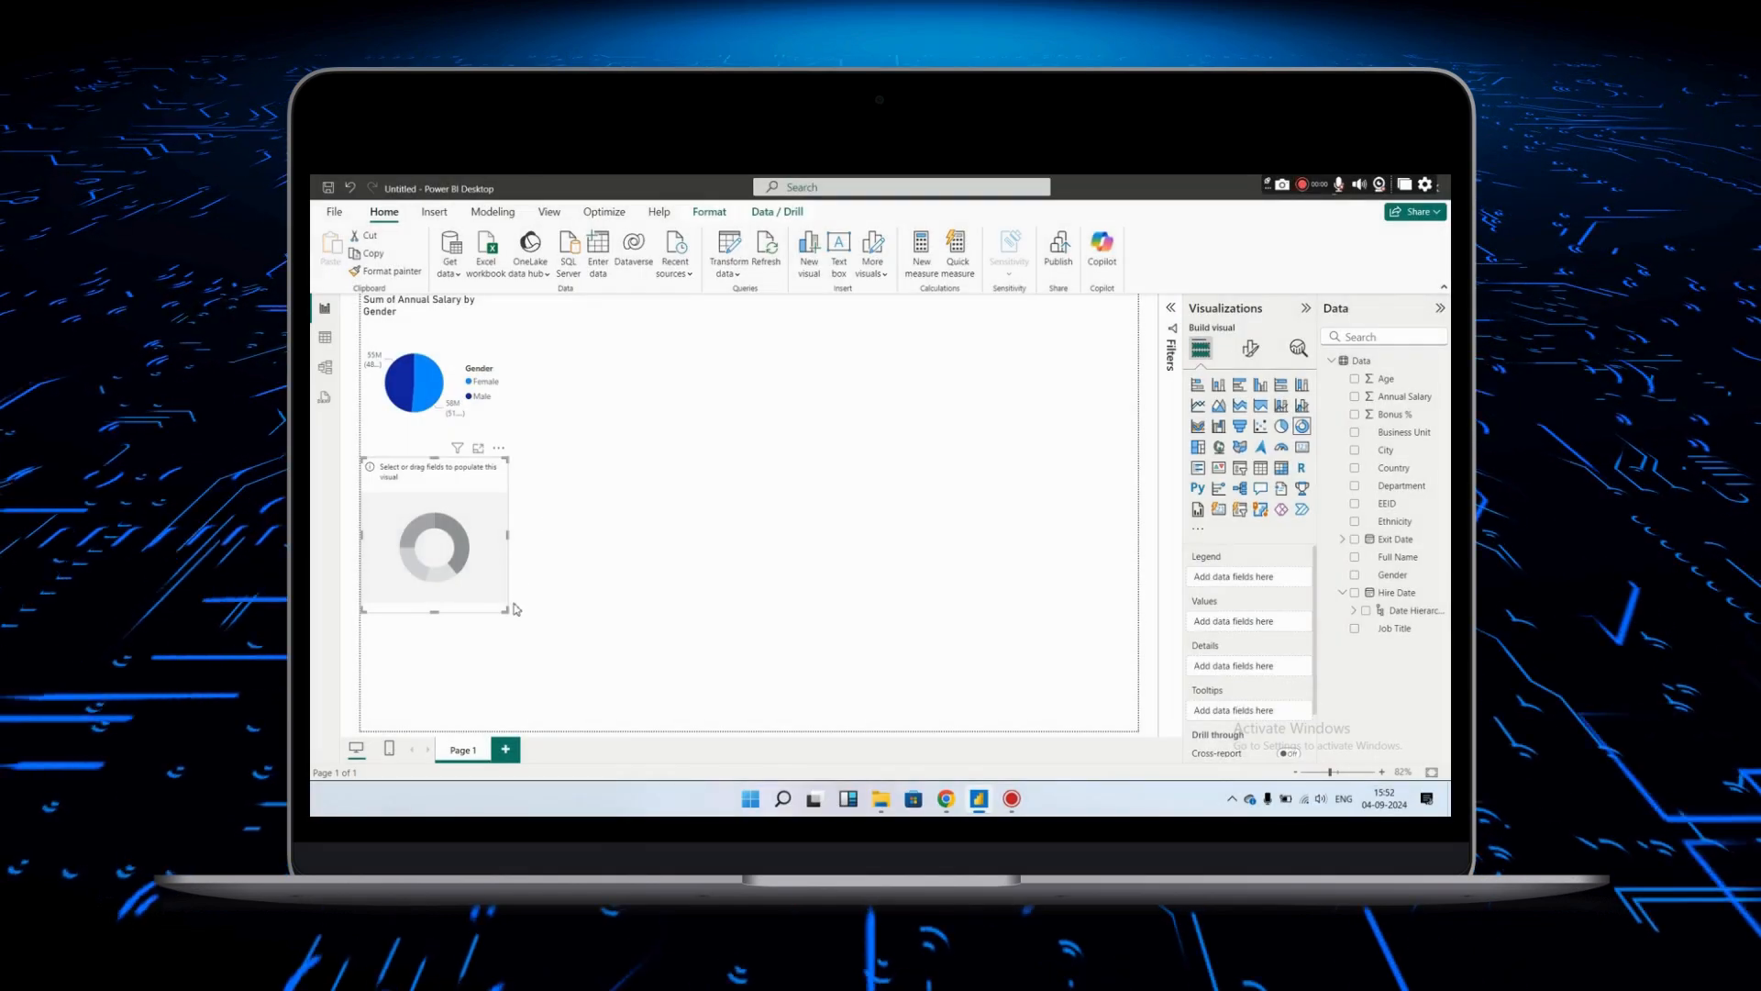
# - Enlarge the empty donut chart and place it in the upper right of the page beside the pie chart
pyautogui.moveTo(506, 610); pyautogui.dragTo(810, 729)
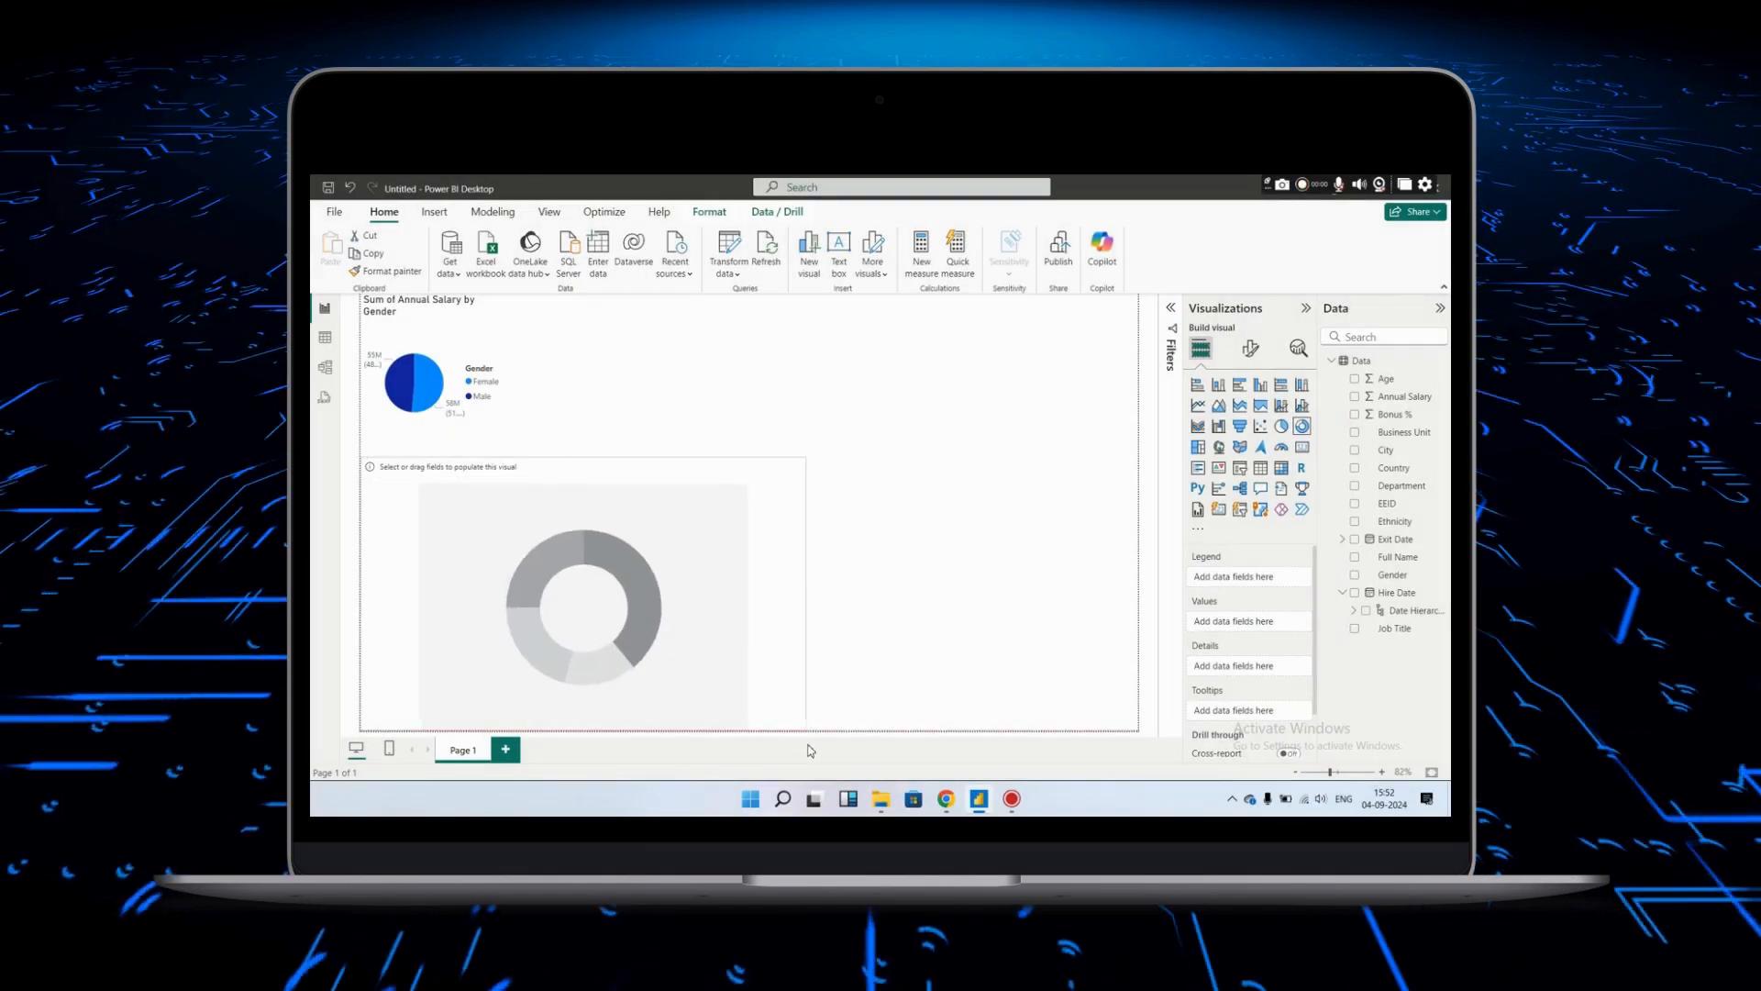
pyautogui.scroll(-3, 760, 595)
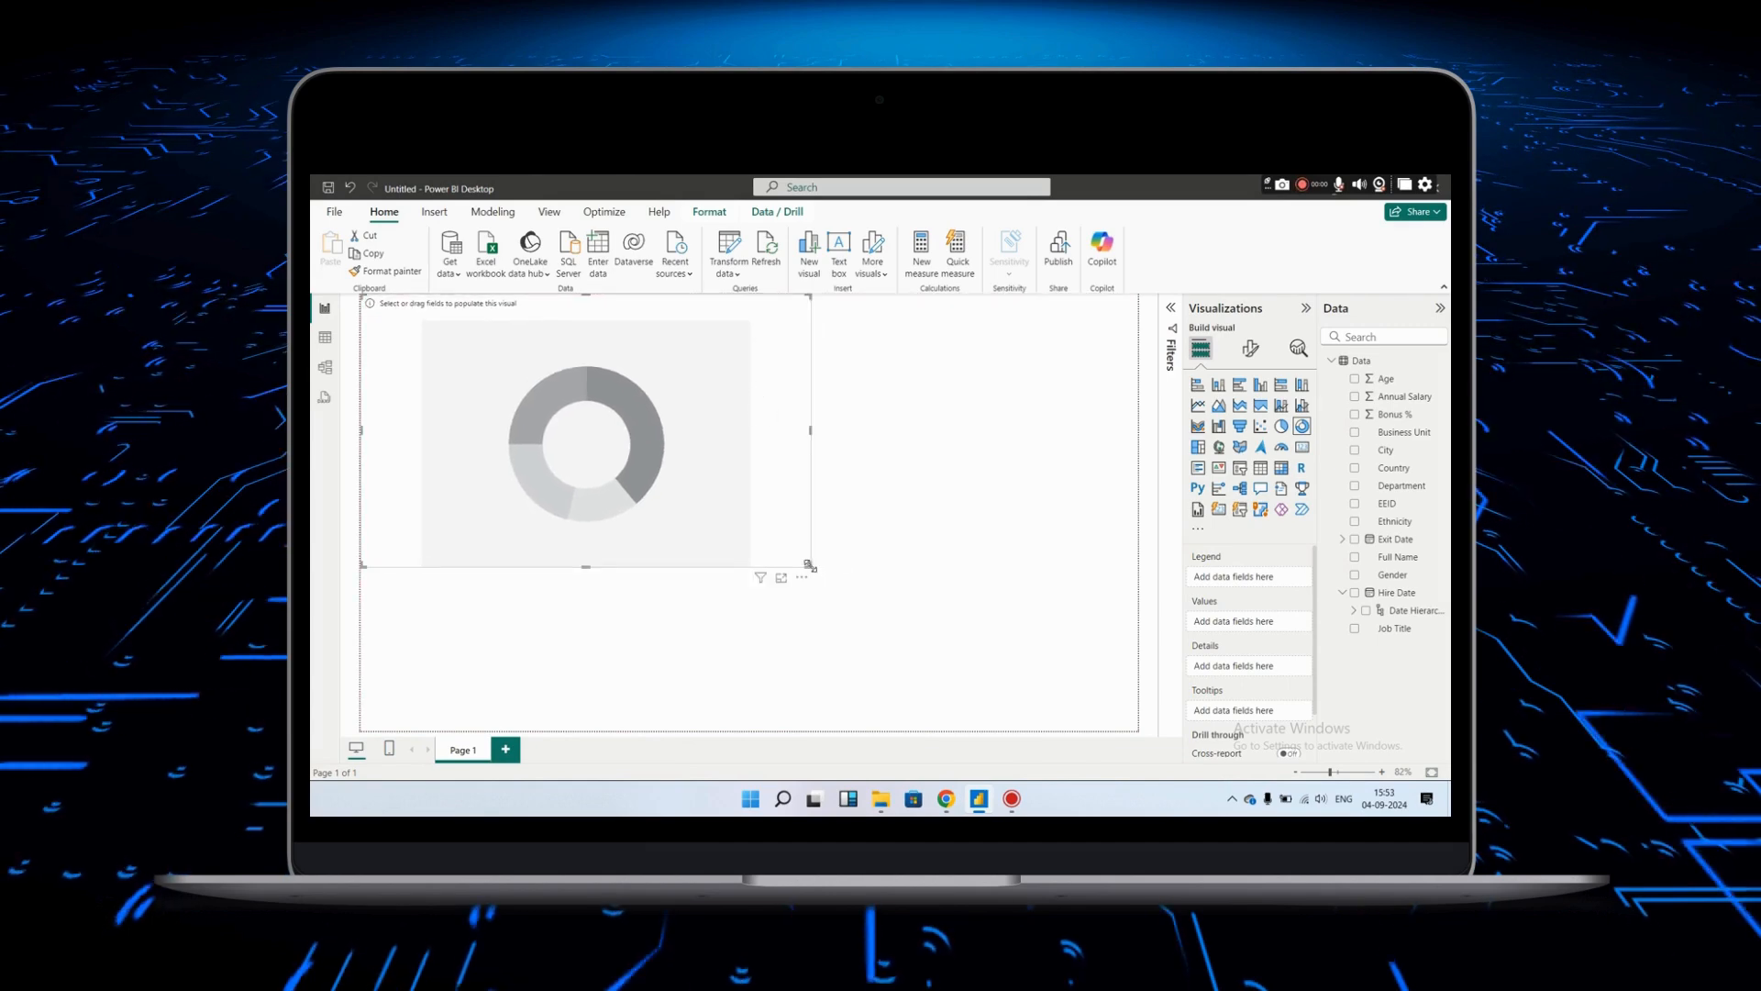
pyautogui.moveTo(808, 565); pyautogui.dragTo(1001, 662)
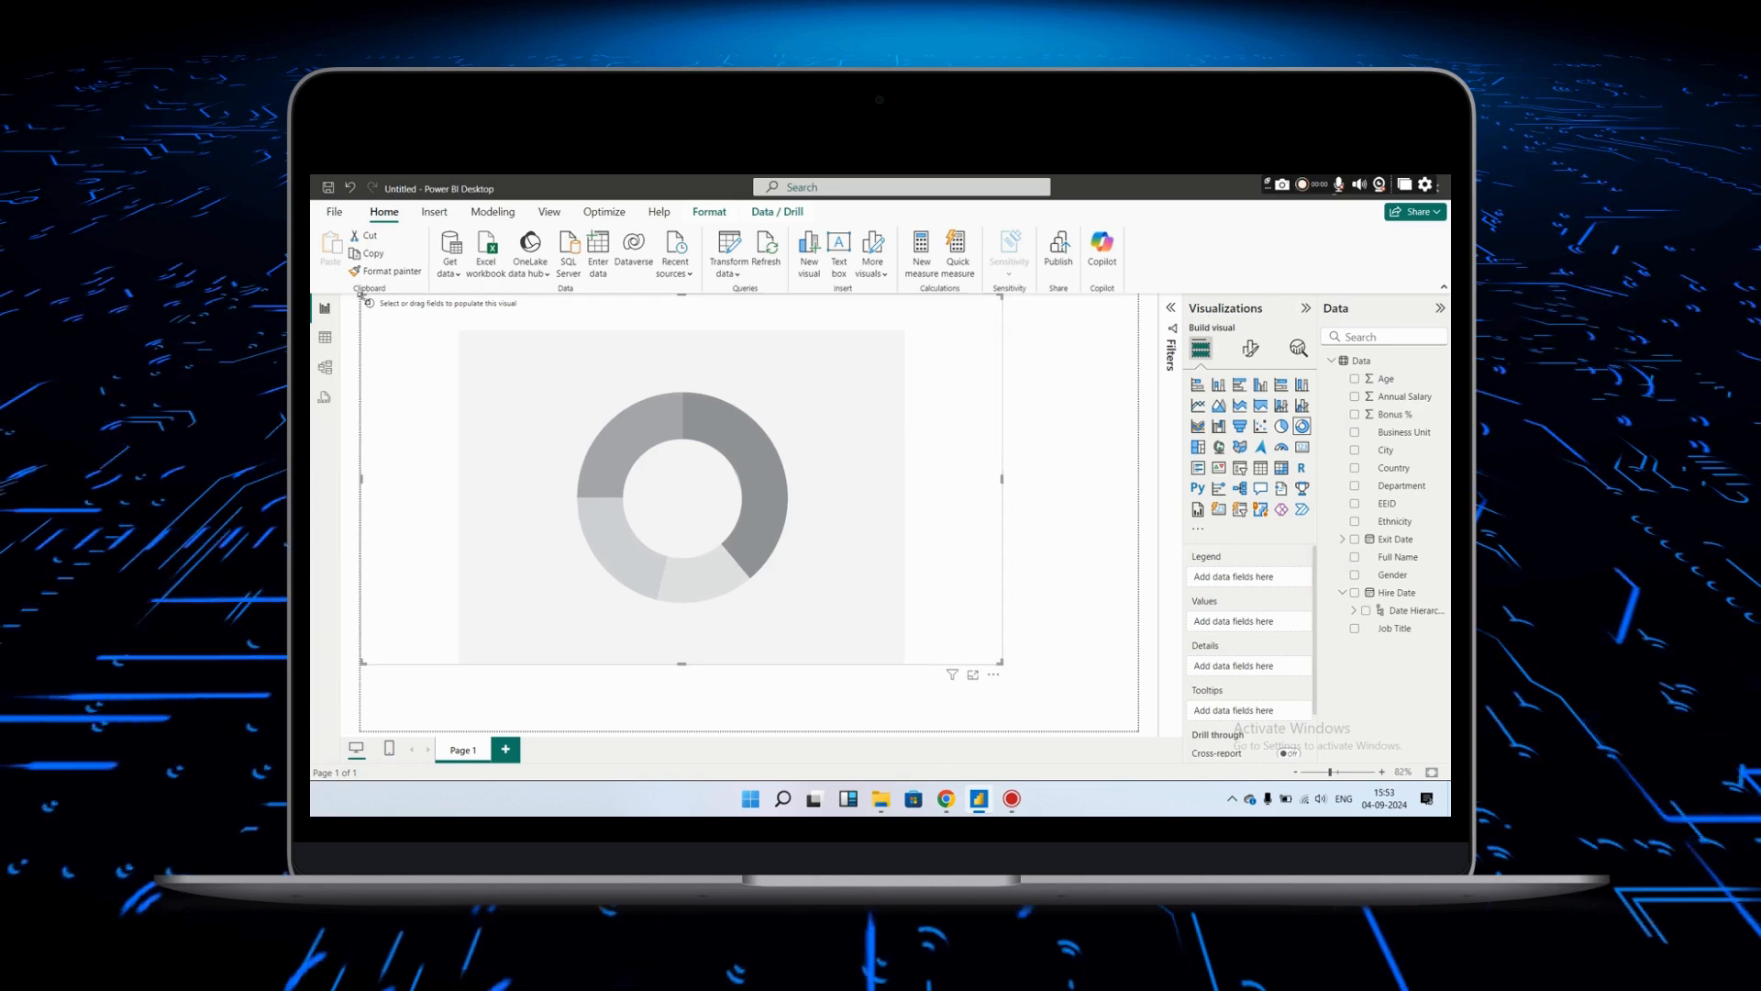
pyautogui.moveTo(361, 294); pyautogui.dragTo(449, 321)
pyautogui.moveTo(681, 345); pyautogui.dragTo(816, 319)
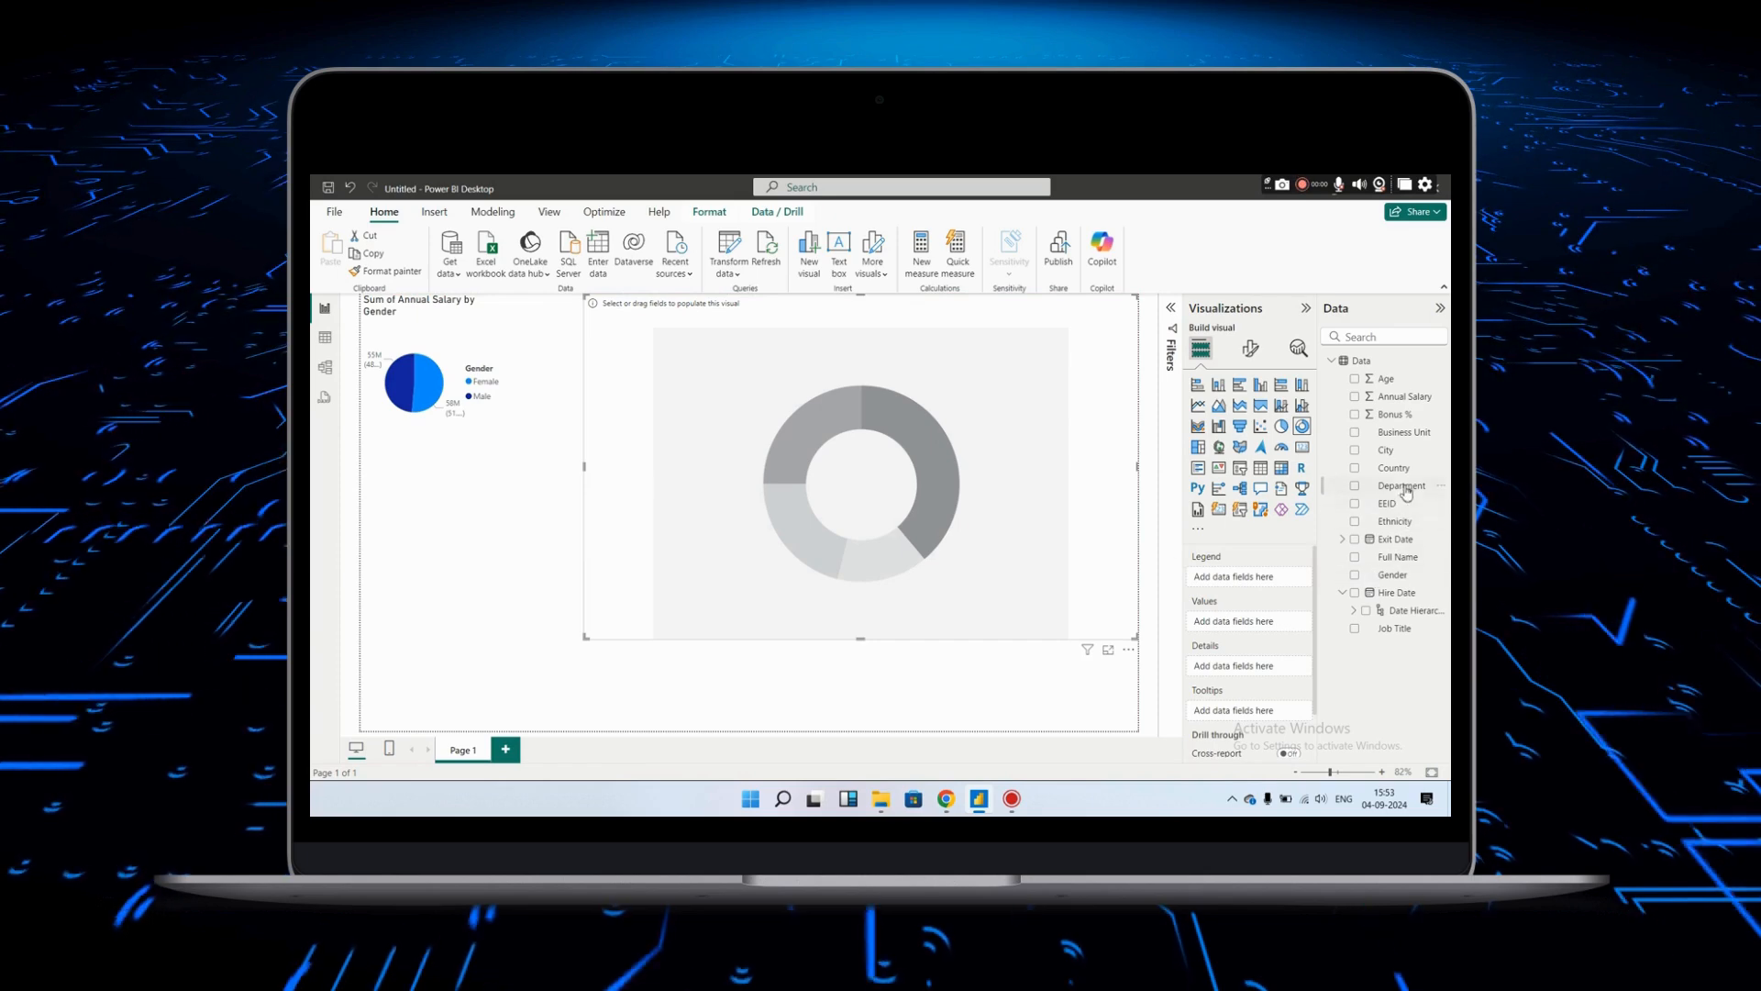
# - Set Country as the donut chart's legend and Annual Salary as its values
pyautogui.moveTo(1405, 473); pyautogui.dragTo(1238, 576)
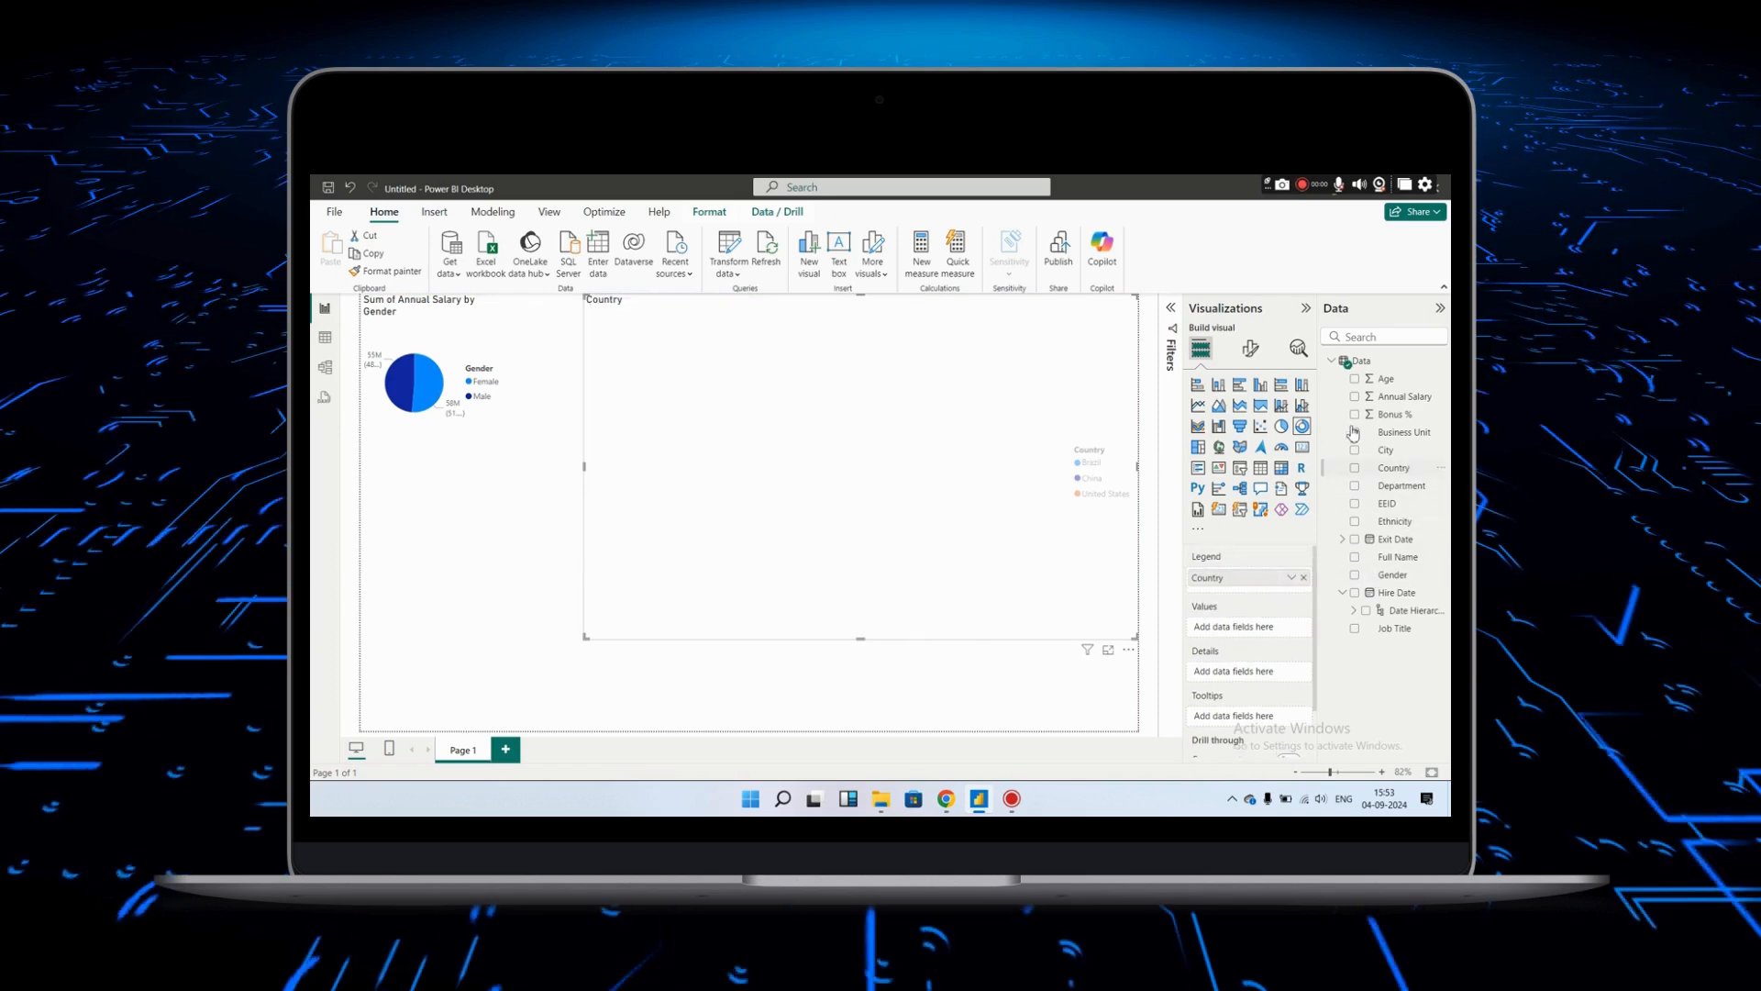
pyautogui.moveTo(1390, 401); pyautogui.dragTo(1247, 628)
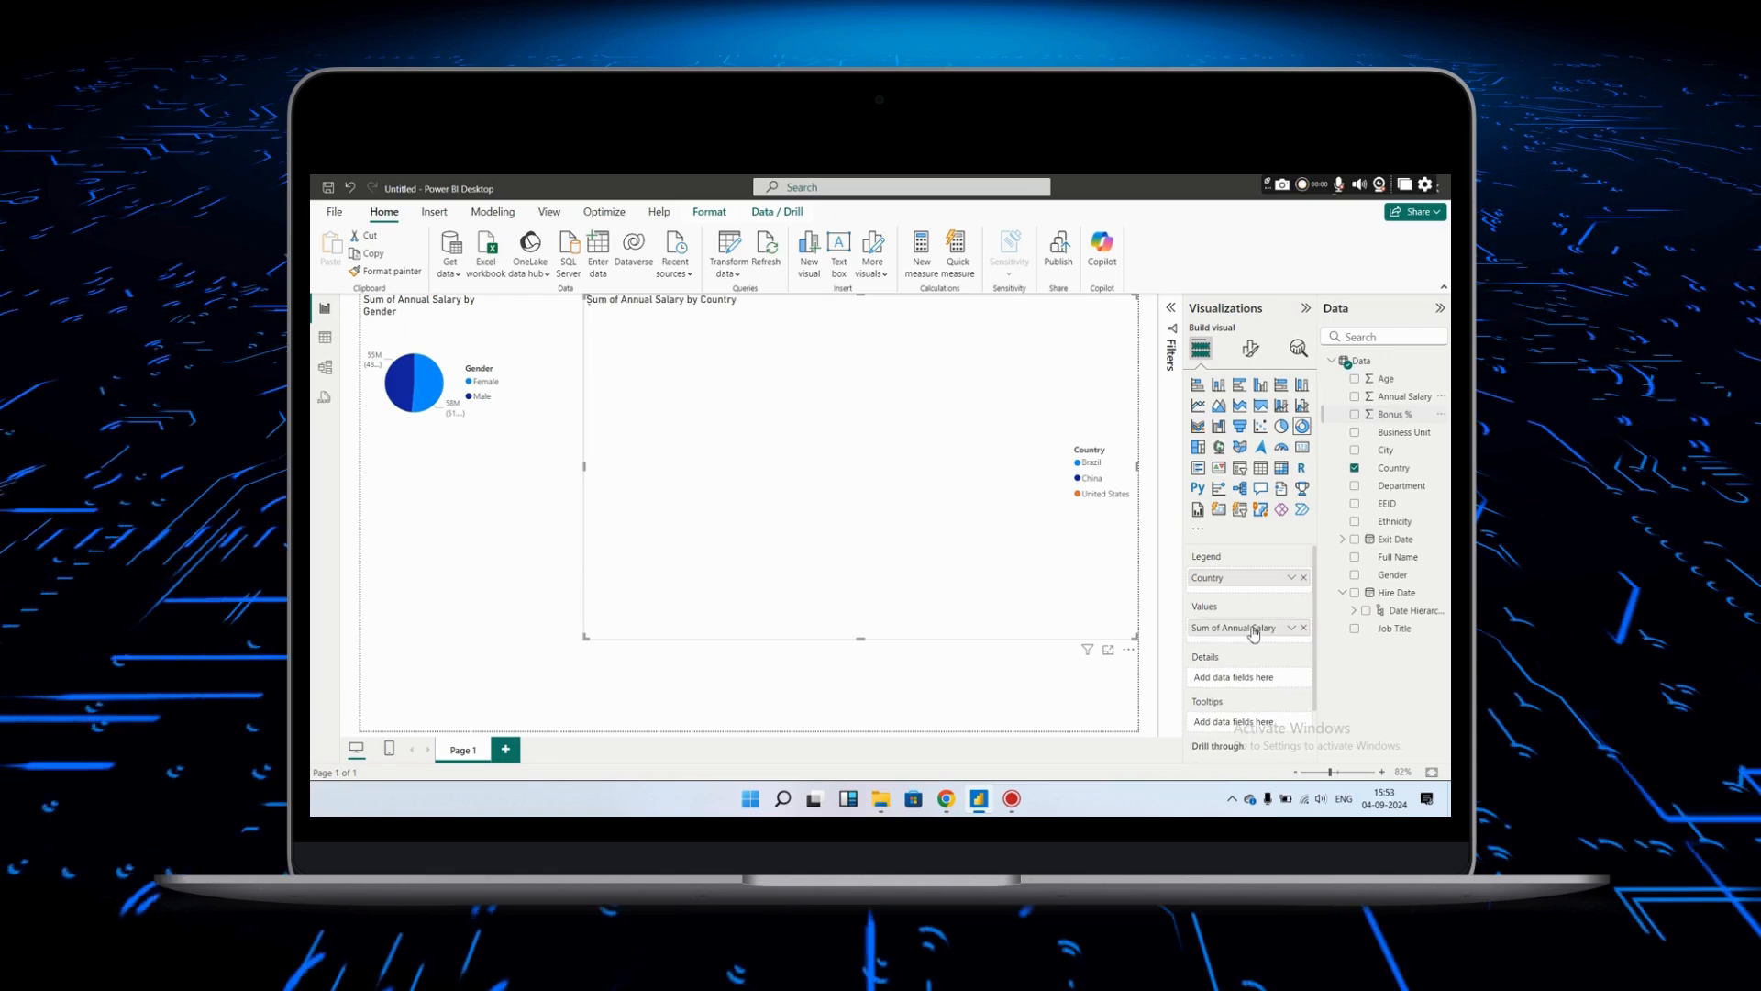
# - Replace Gender with Country in the small pie chart's legend
pyautogui.click(468, 415)
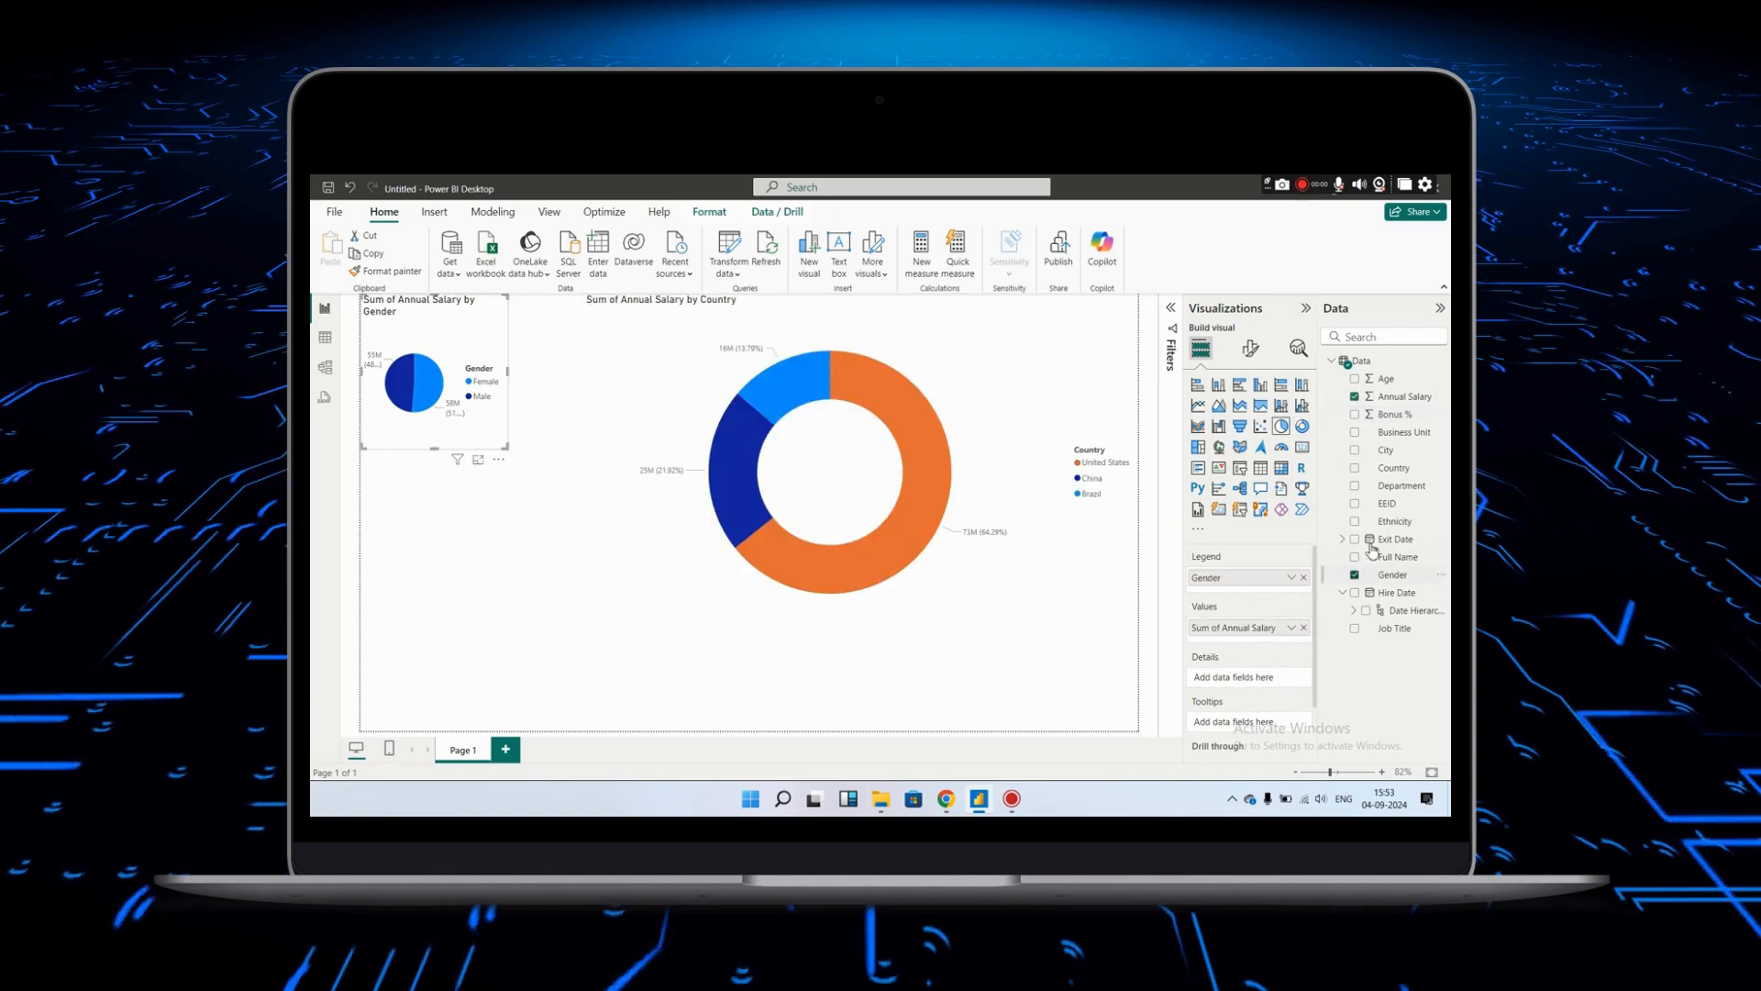
pyautogui.click(1355, 574)
pyautogui.moveTo(1398, 471); pyautogui.dragTo(1252, 578)
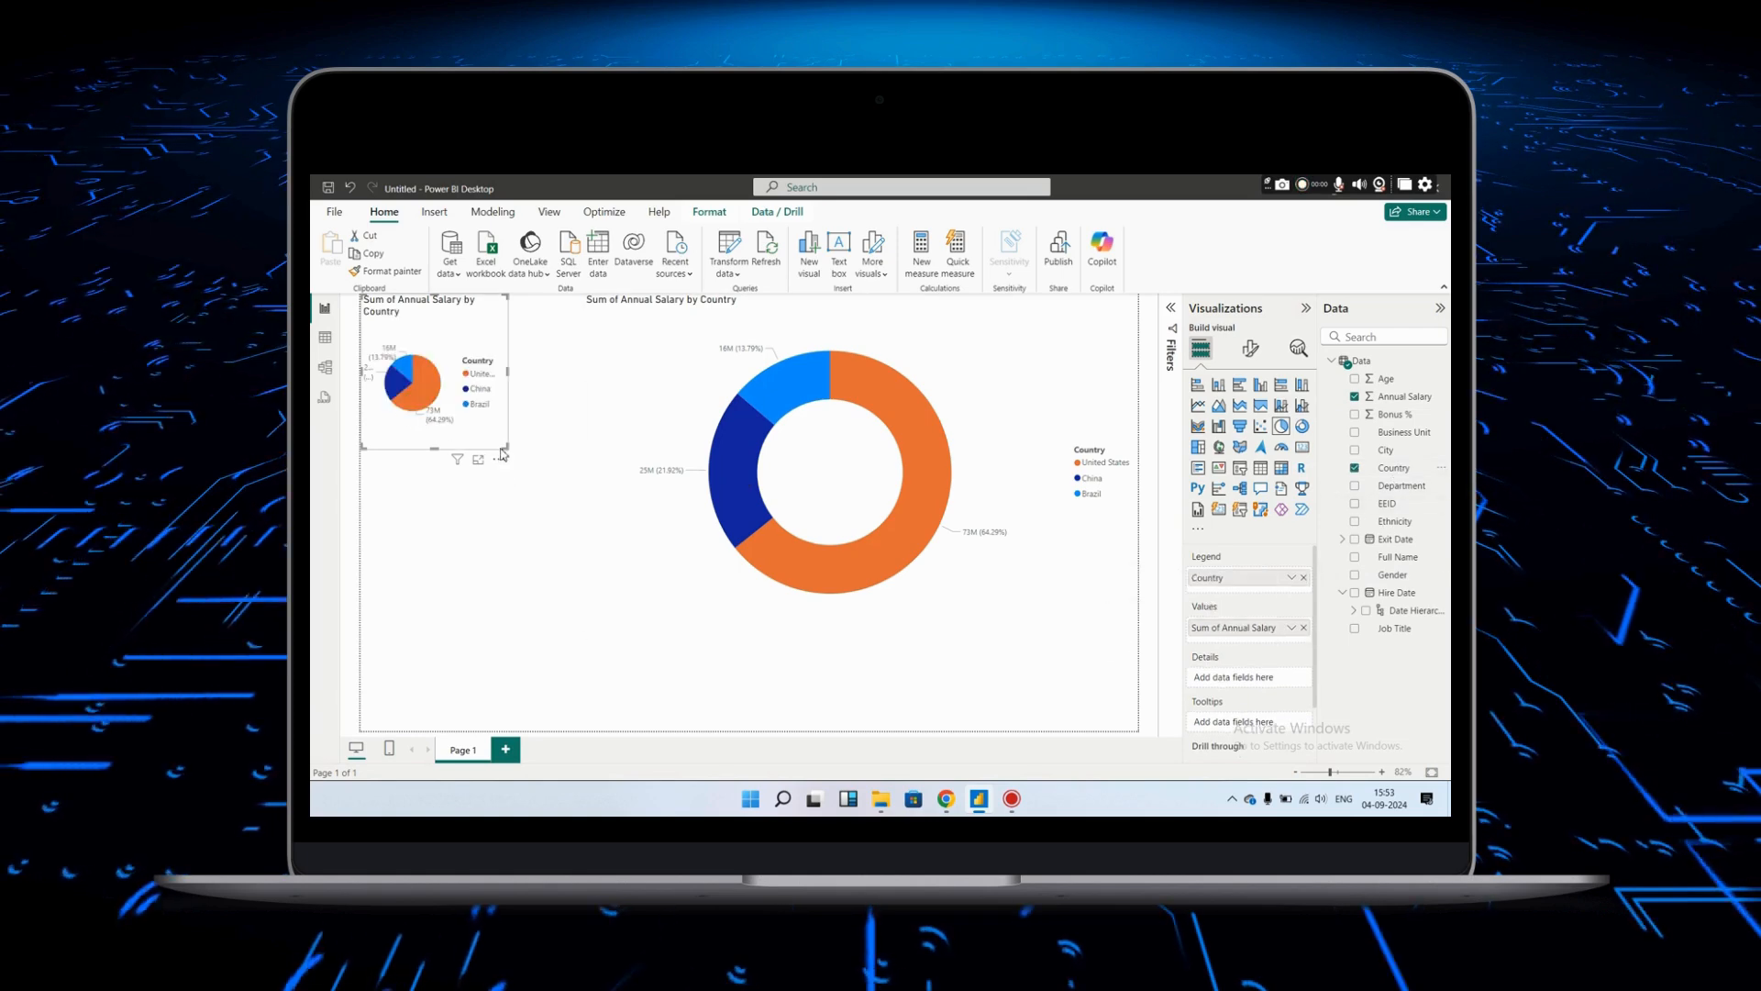
# - Resize the pie and donut charts to similar sizes so they sit side by side without overlapping
pyautogui.moveTo(506, 449); pyautogui.dragTo(630, 637)
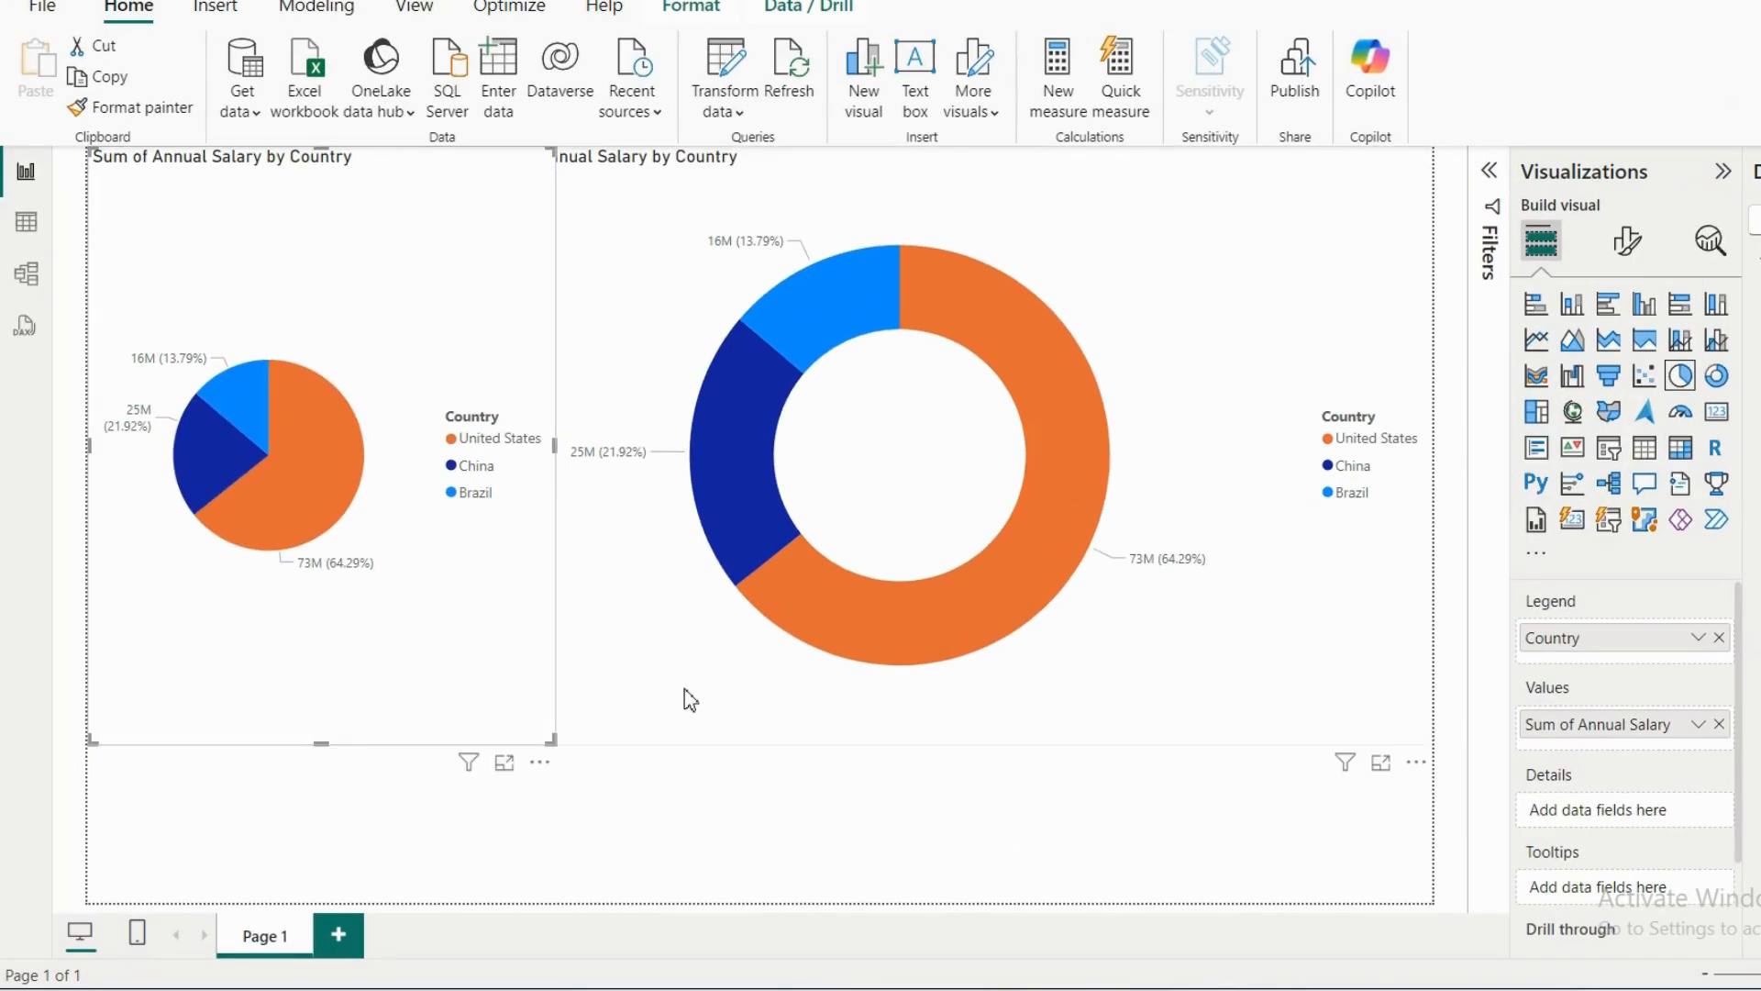
pyautogui.click(690, 700)
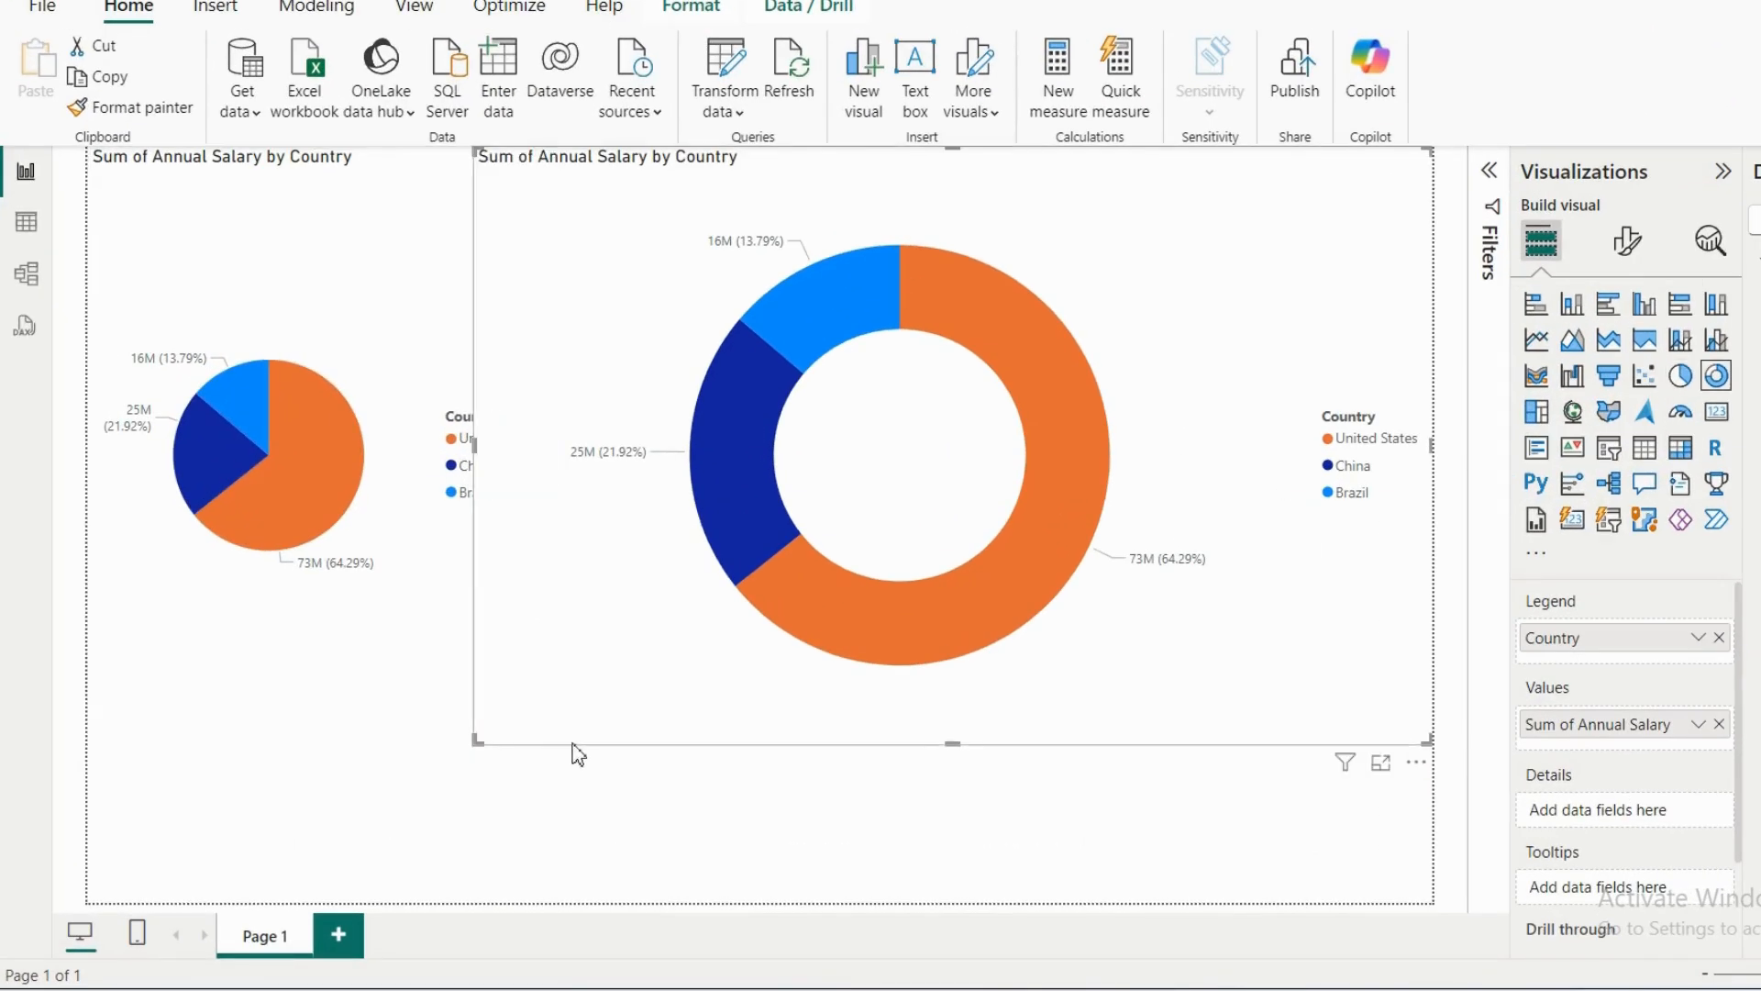
pyautogui.moveTo(562, 751); pyautogui.dragTo(775, 732)
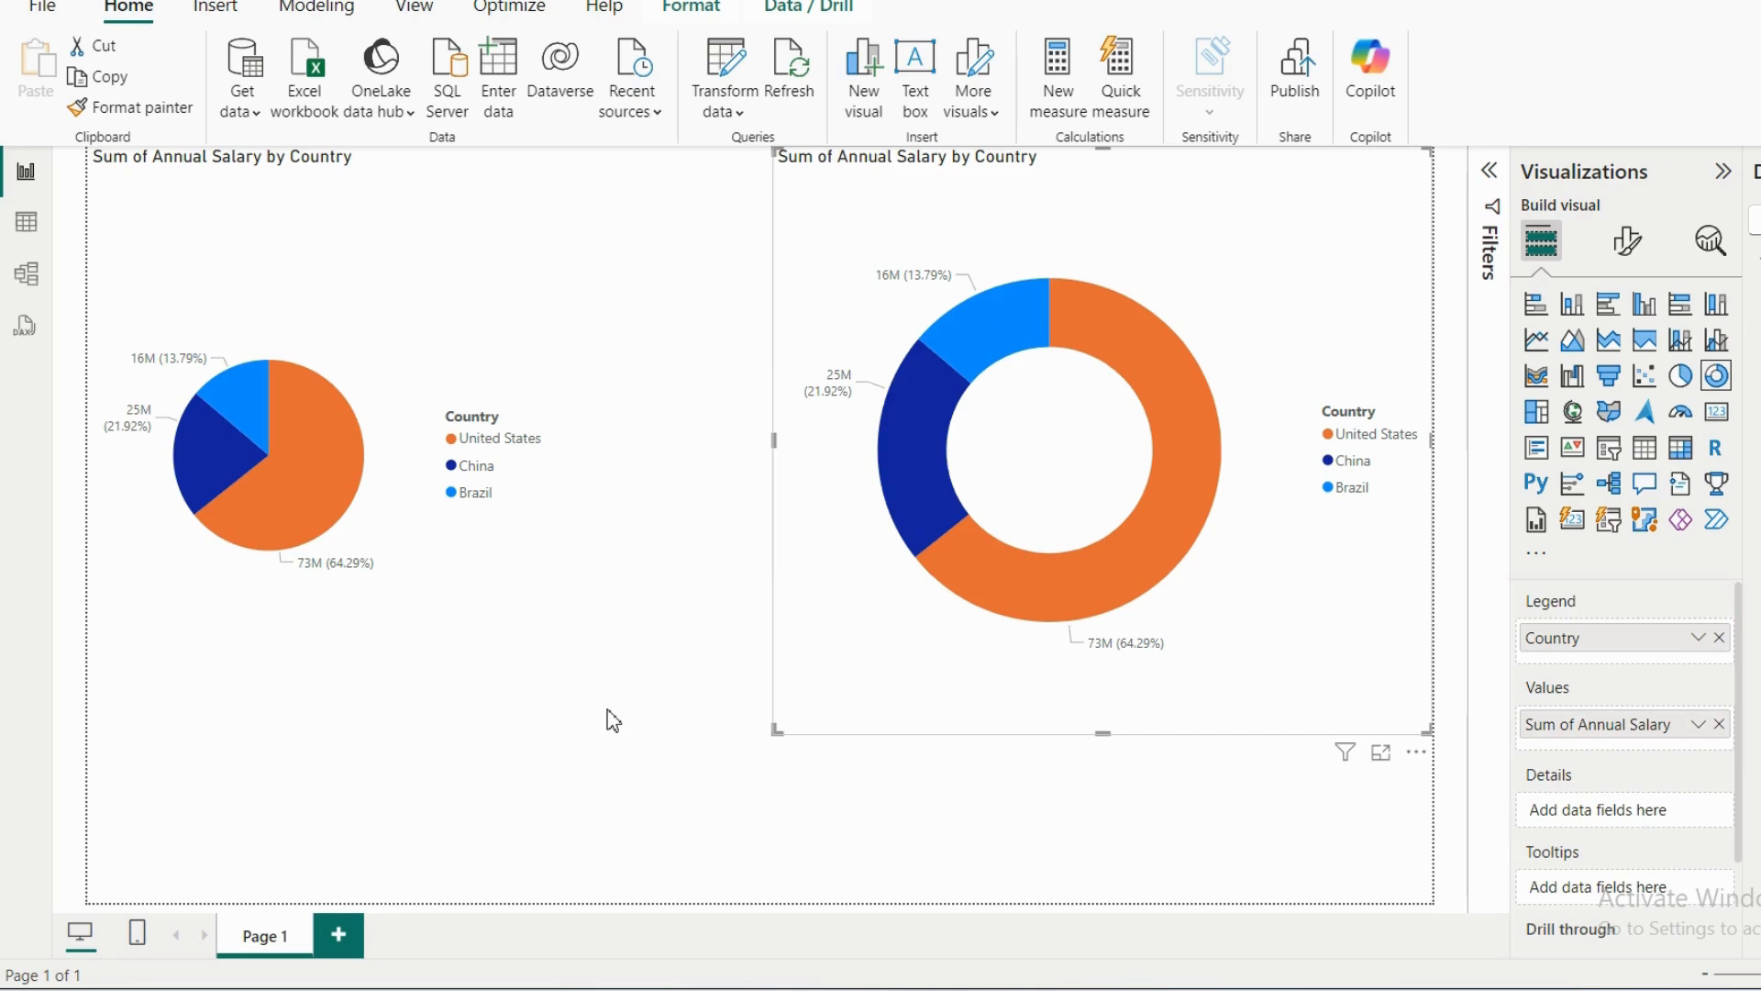
pyautogui.press('Escape')
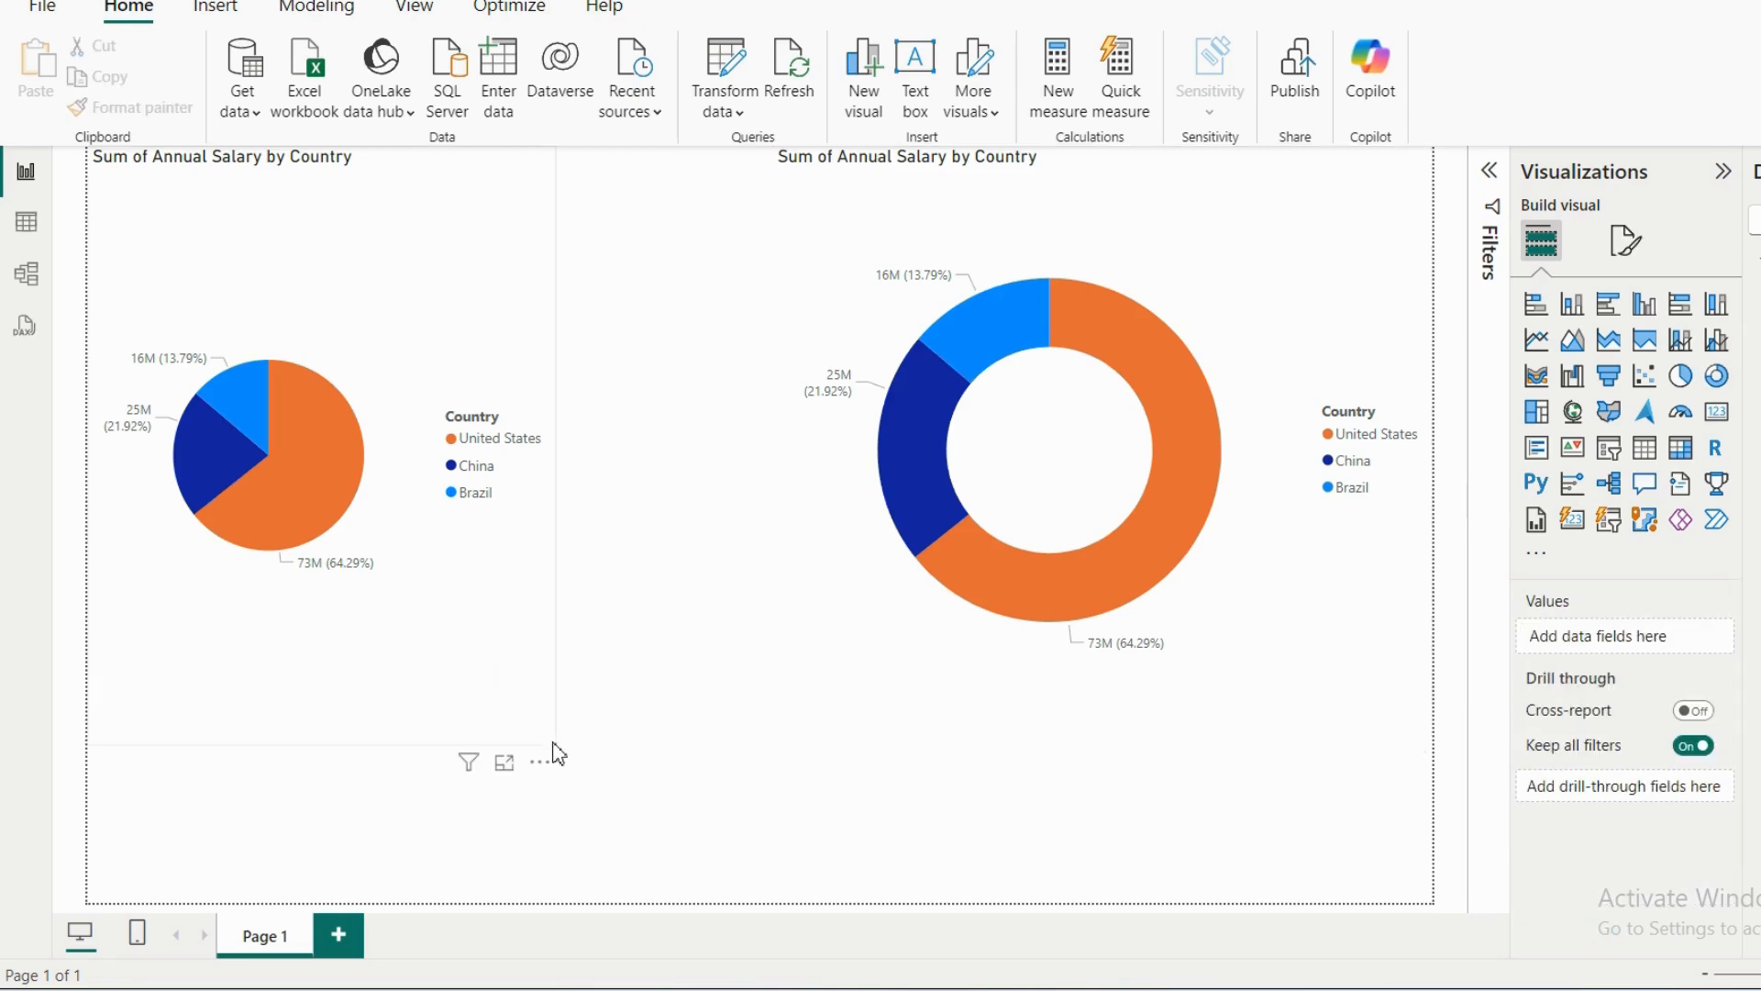
pyautogui.moveTo(558, 754); pyautogui.dragTo(761, 769)
pyautogui.click(903, 842)
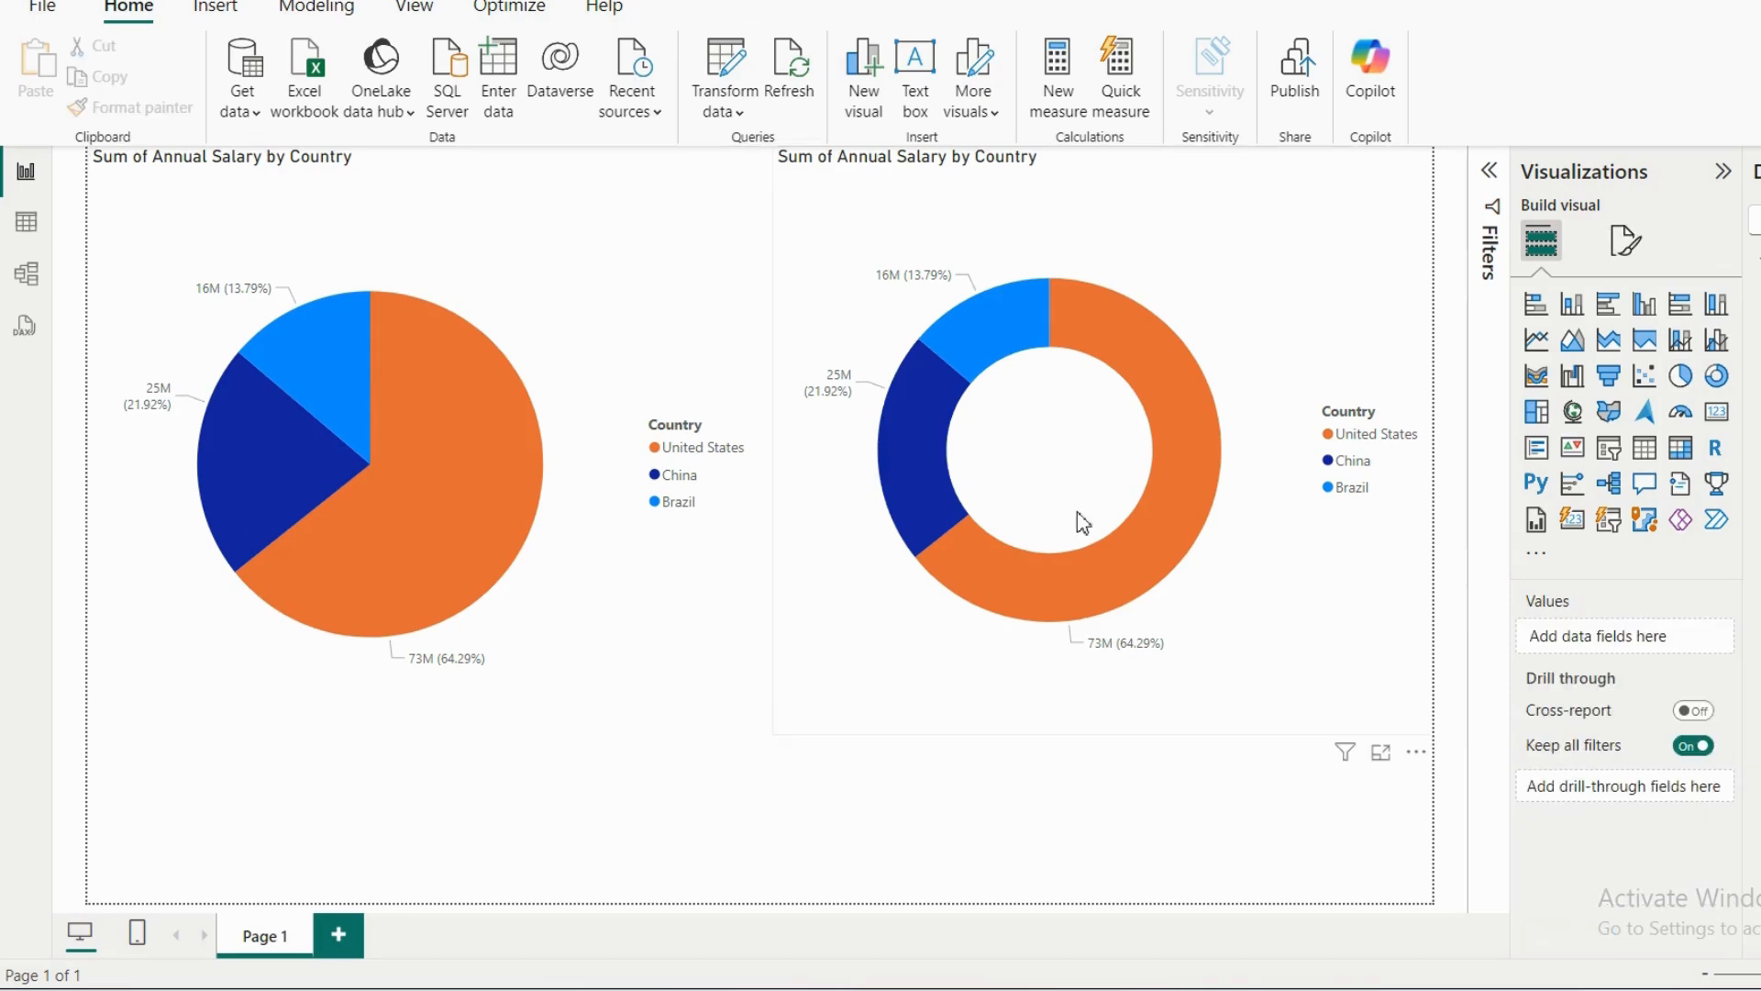
pyautogui.click(855, 554)
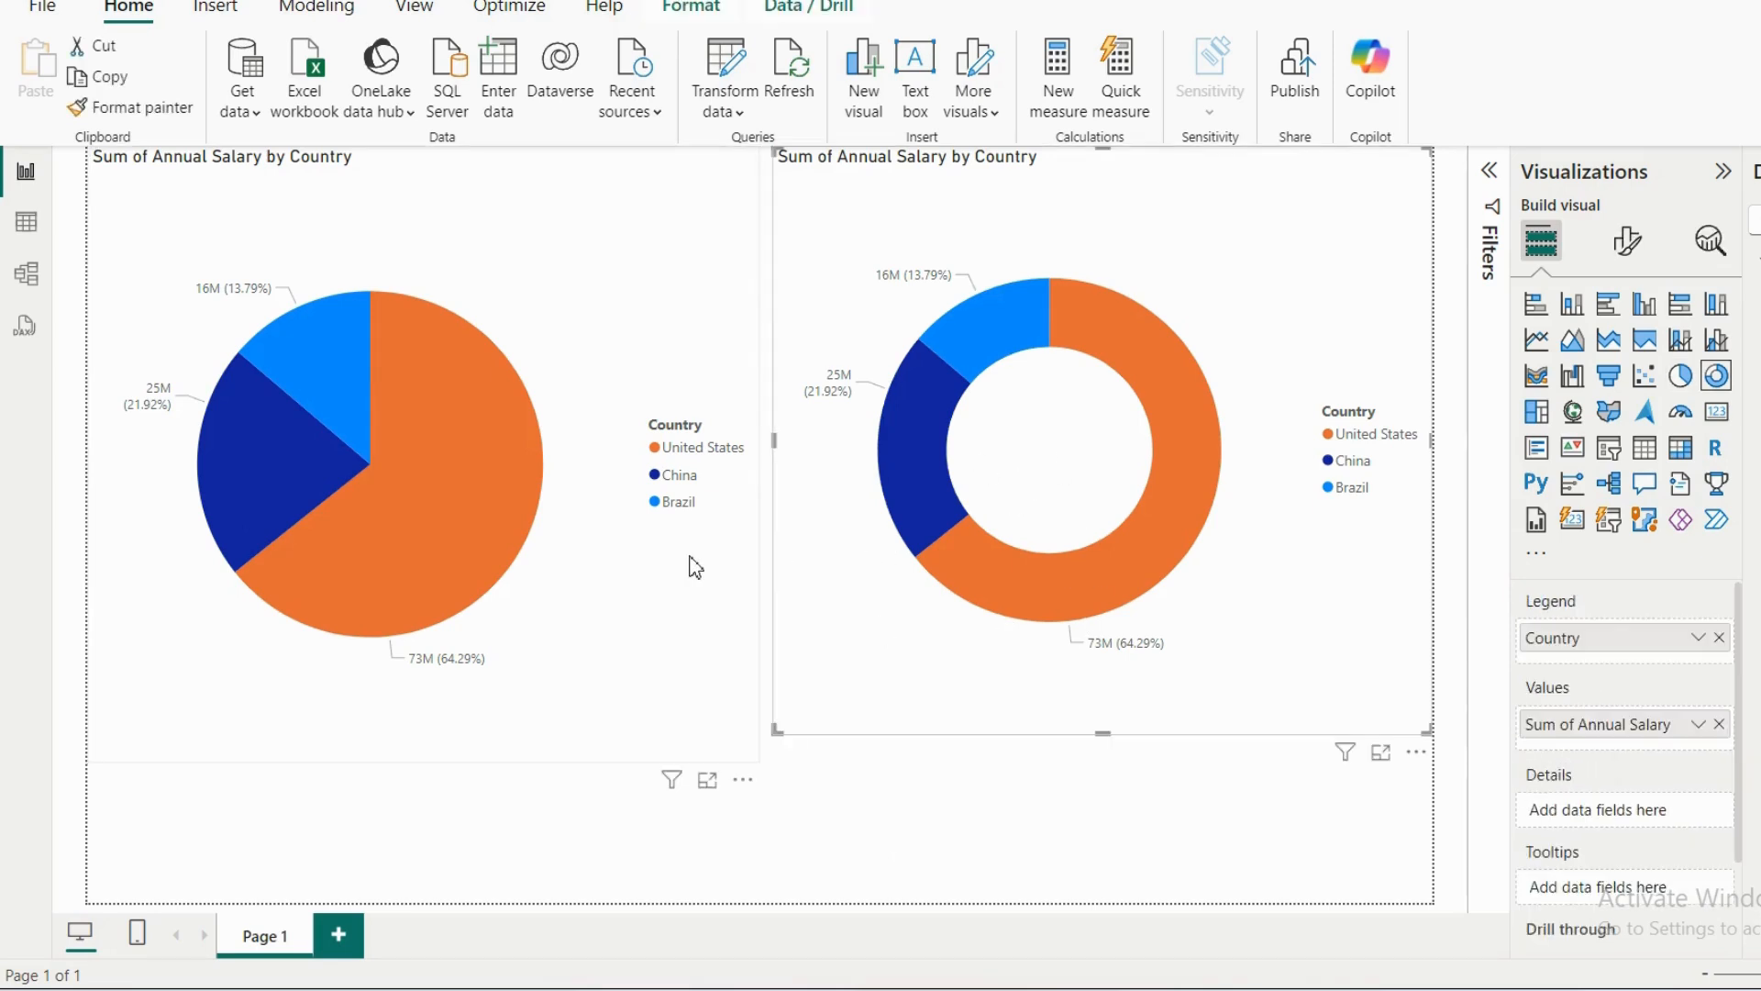
pyautogui.click(696, 567)
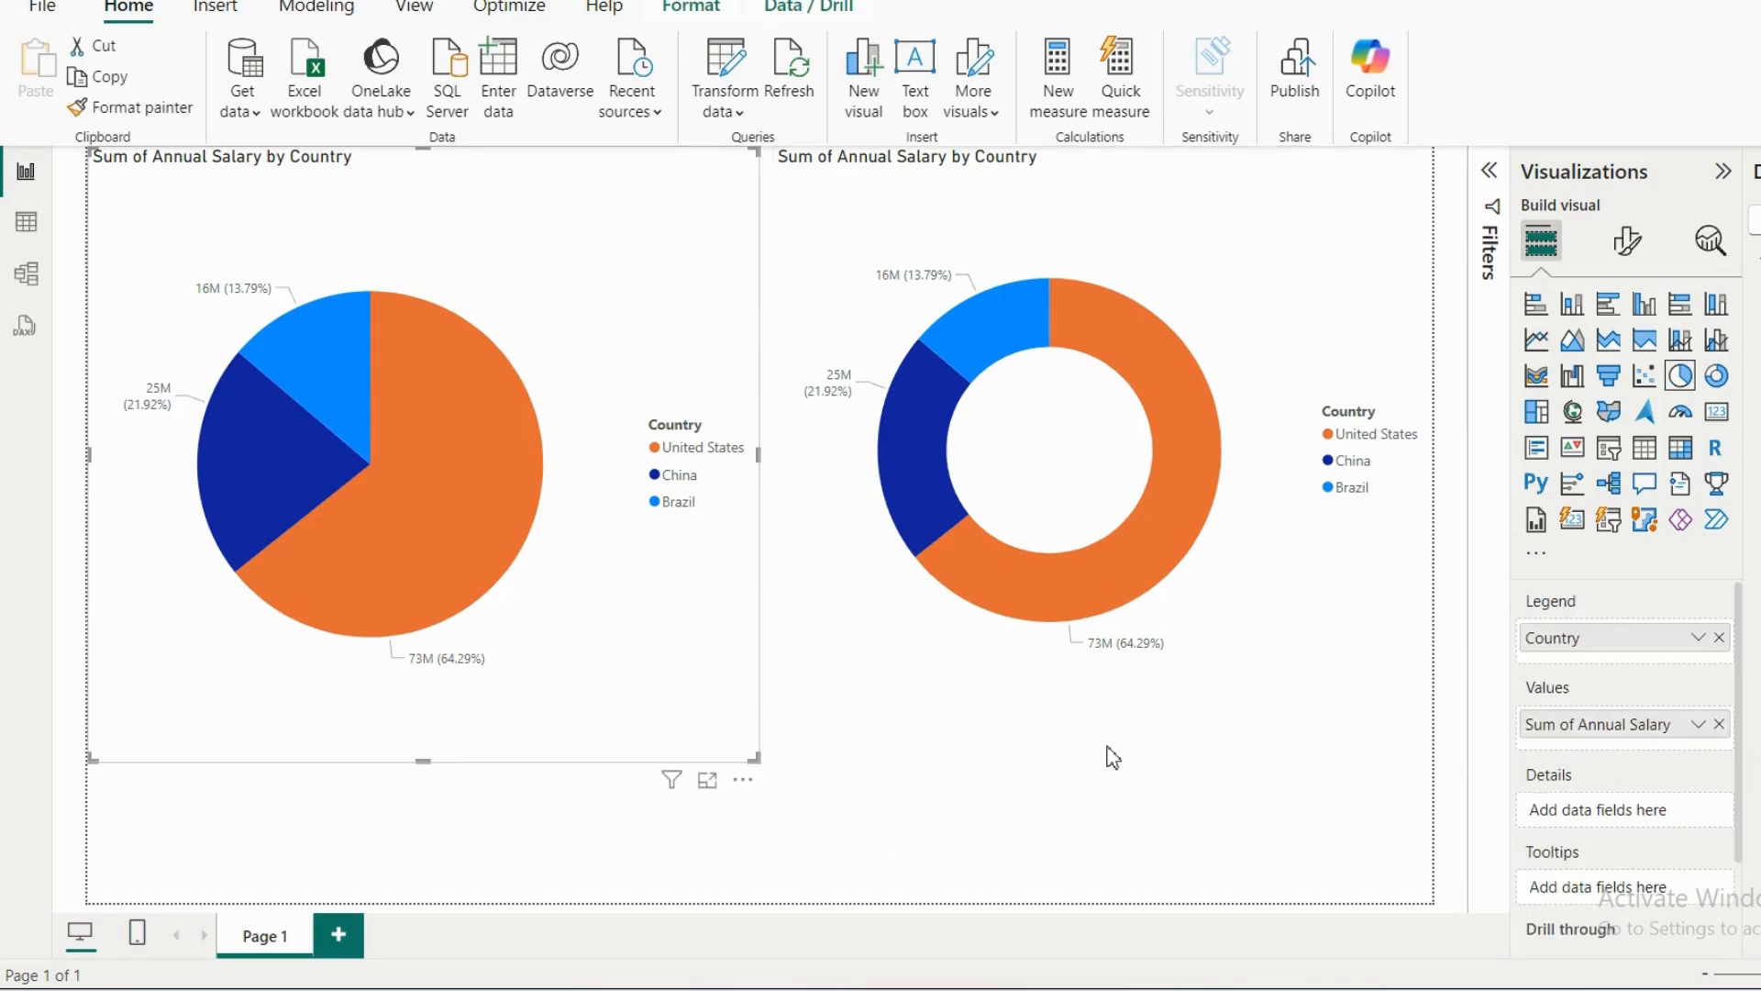
pyautogui.click(1138, 706)
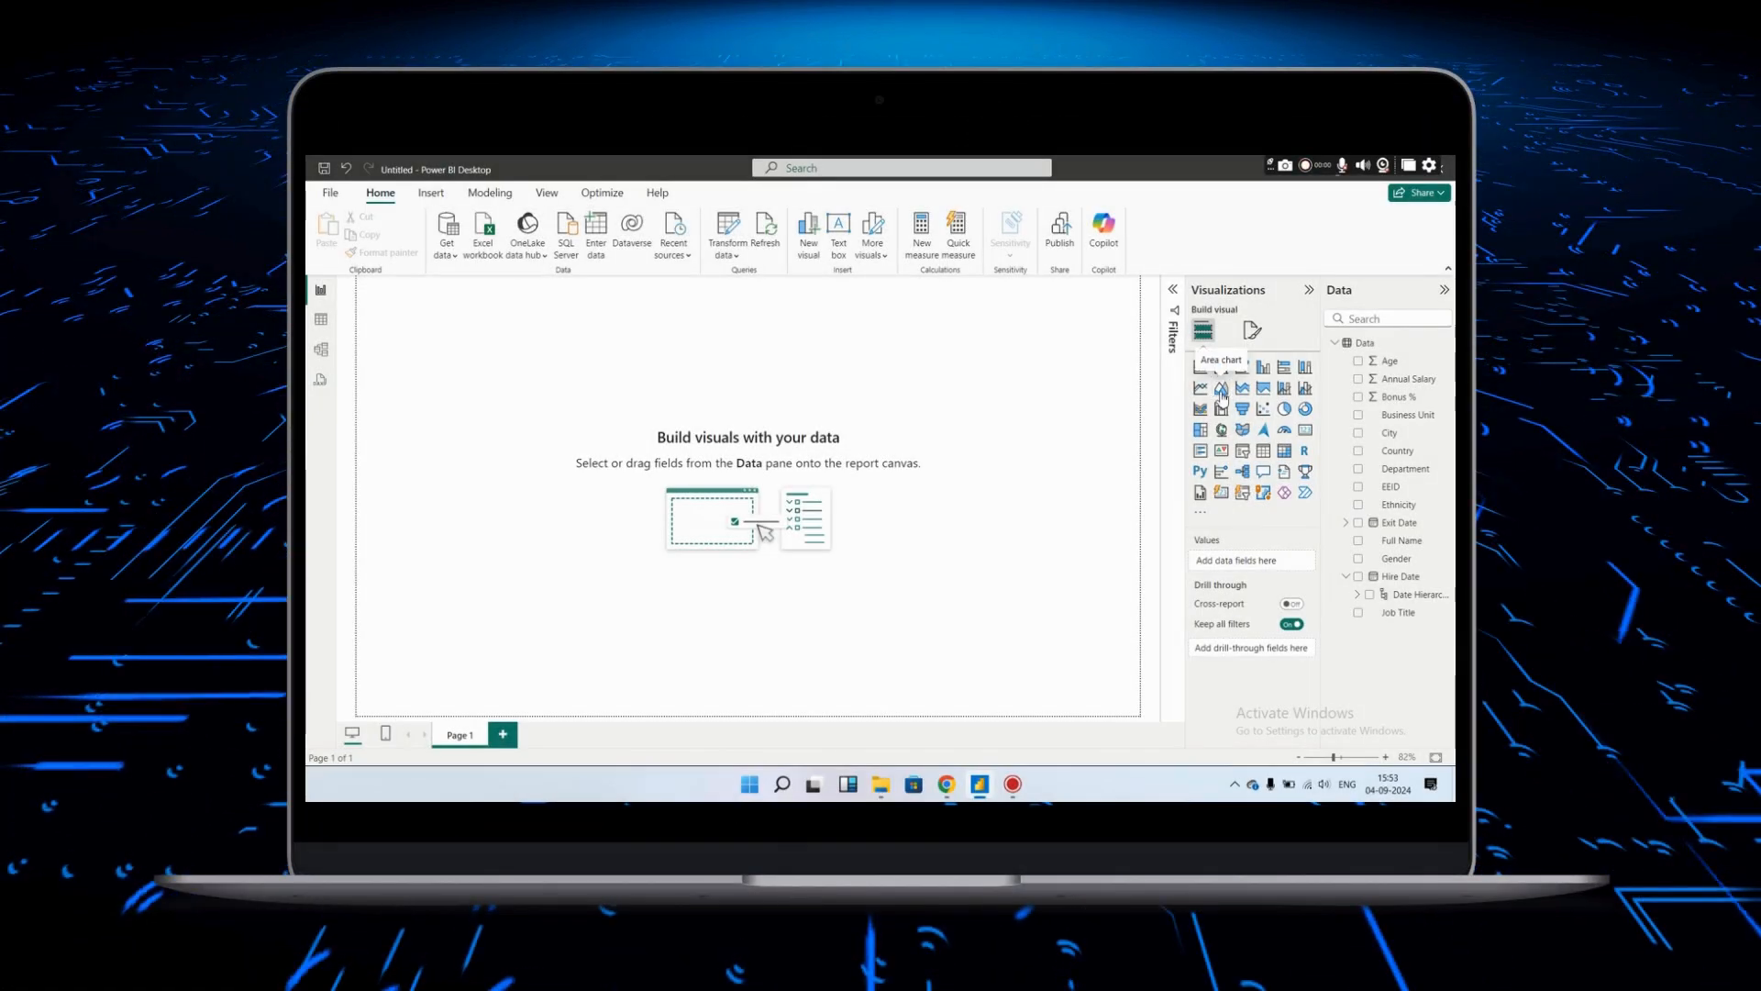
# - Add an area chart to the empty report page and enlarge it to nearly the full page height
pyautogui.click(1222, 393)
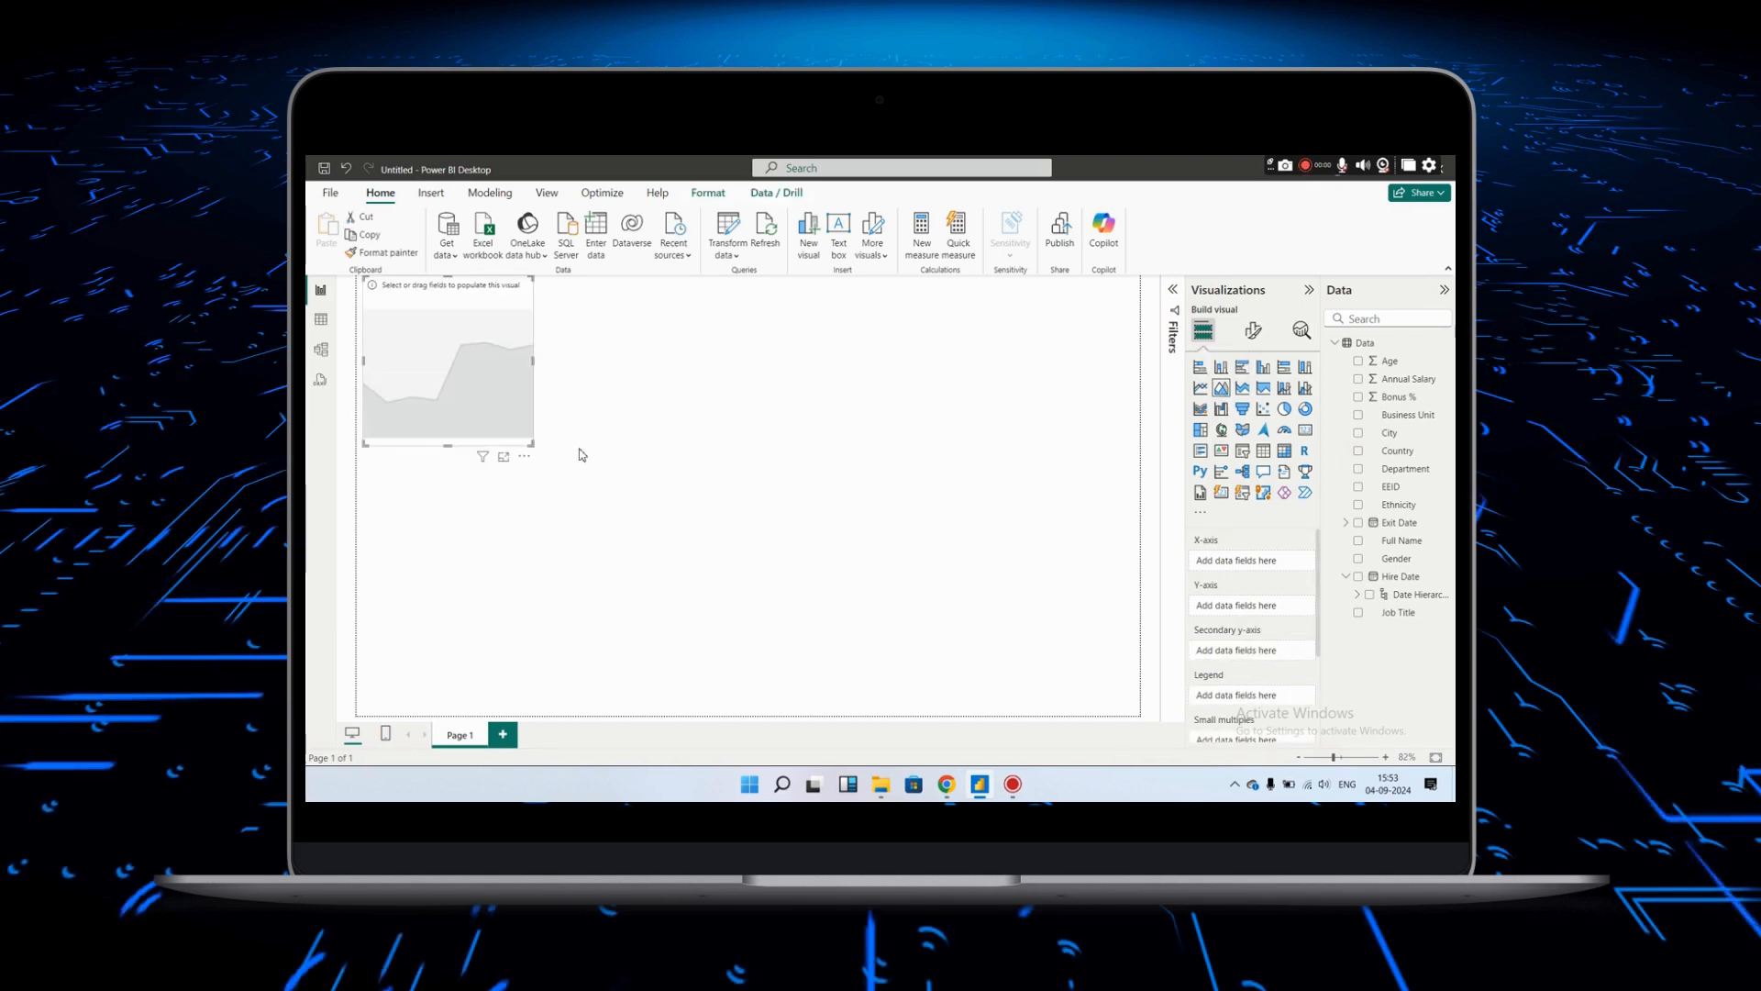
pyautogui.moveTo(532, 444); pyautogui.dragTo(706, 680)
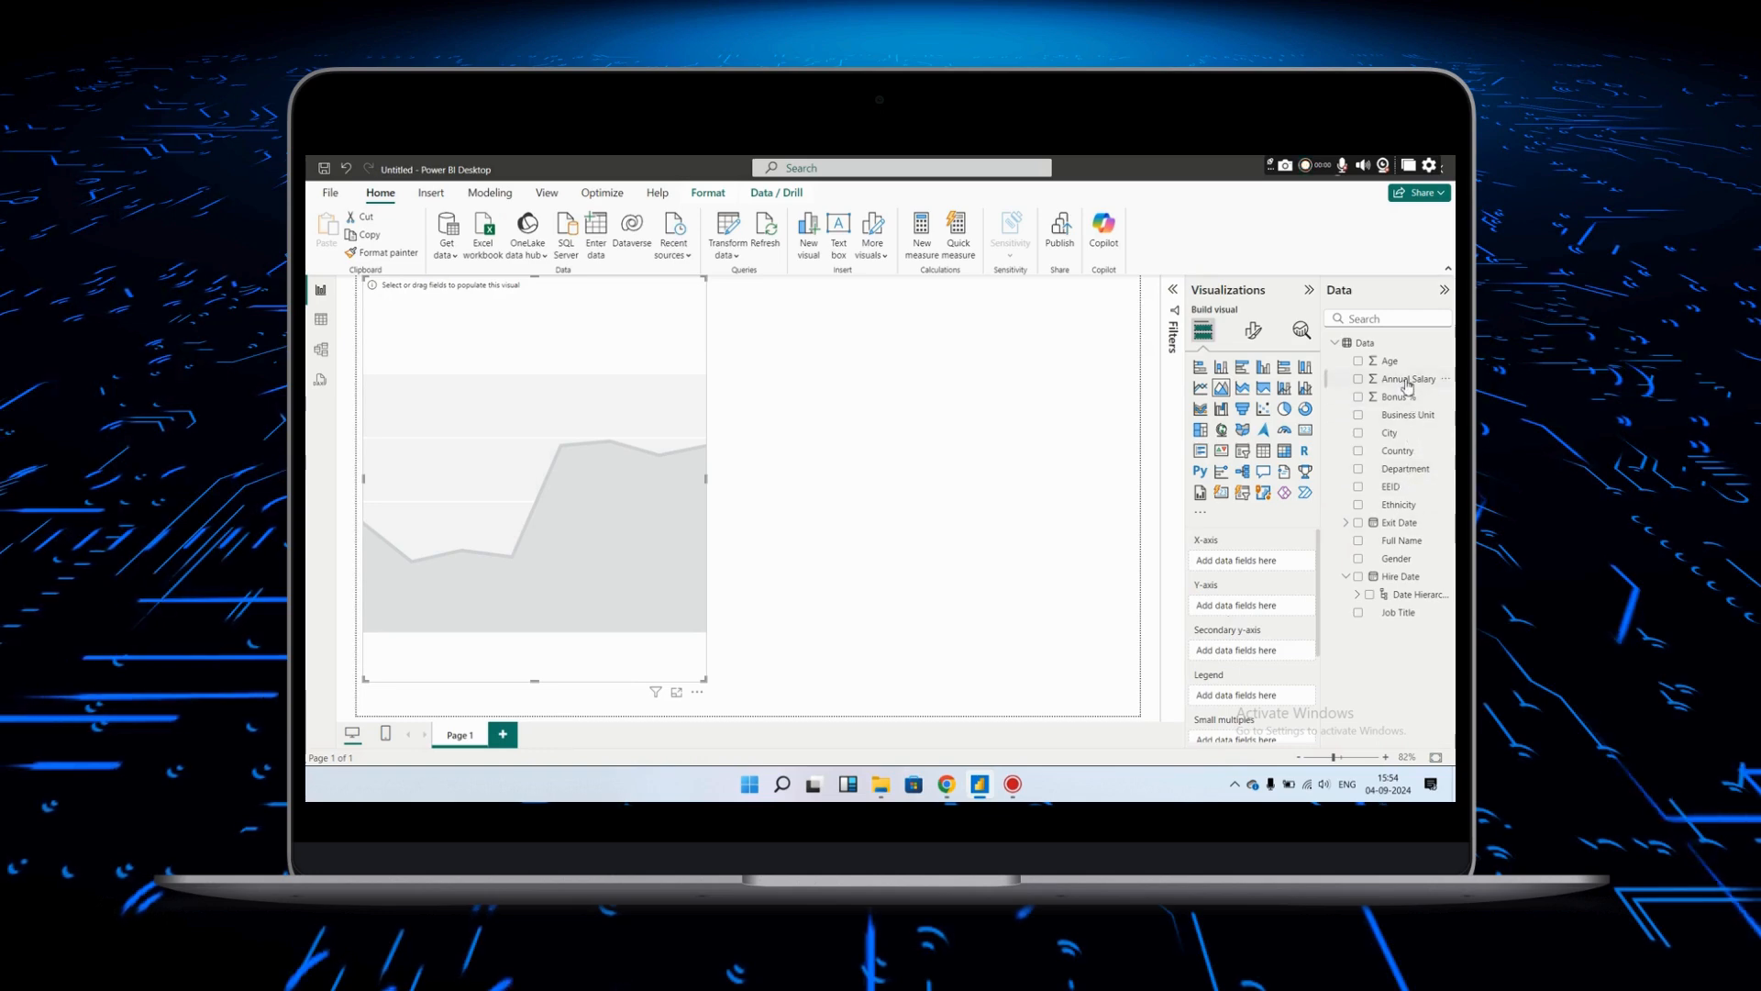
# - Set Department as the area chart's X-axis and Annual Salary as its Y-axis
pyautogui.moveTo(1406, 384)
pyautogui.mouseDown()
pyautogui.moveTo(1321, 470)
pyautogui.moveTo(1400, 372)
pyautogui.mouseUp()
pyautogui.moveTo(1402, 479); pyautogui.dragTo(1265, 569)
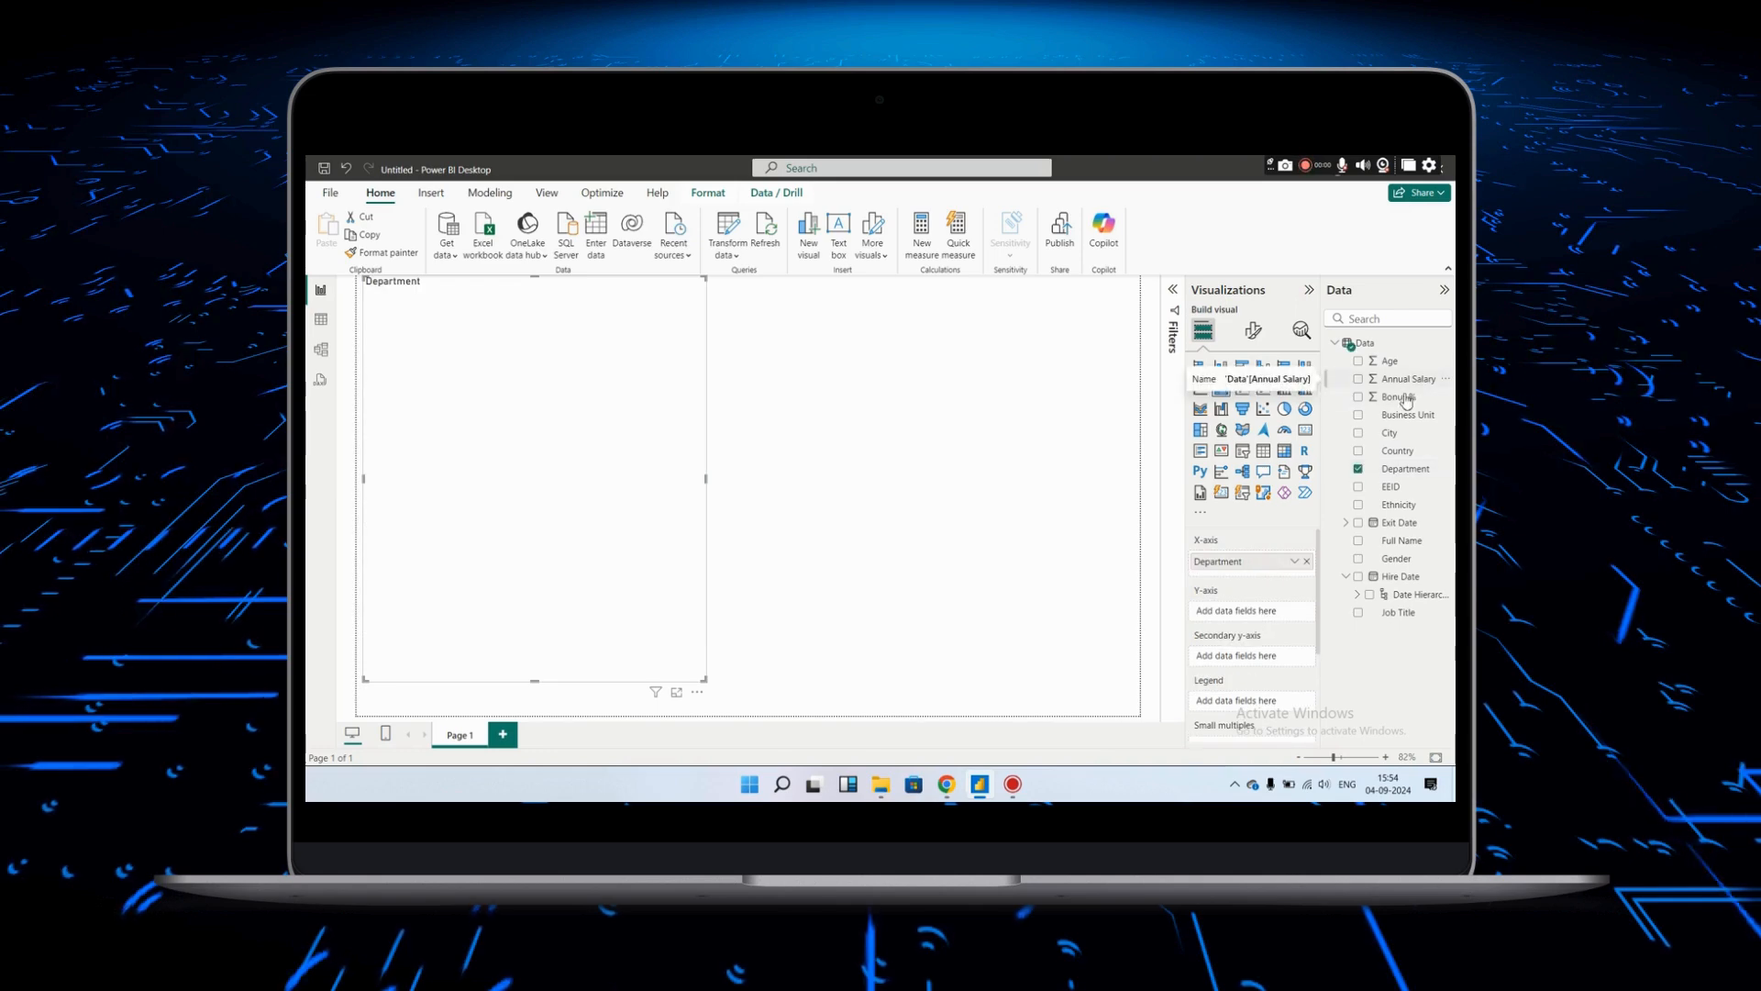
pyautogui.moveTo(1407, 401); pyautogui.dragTo(1284, 617)
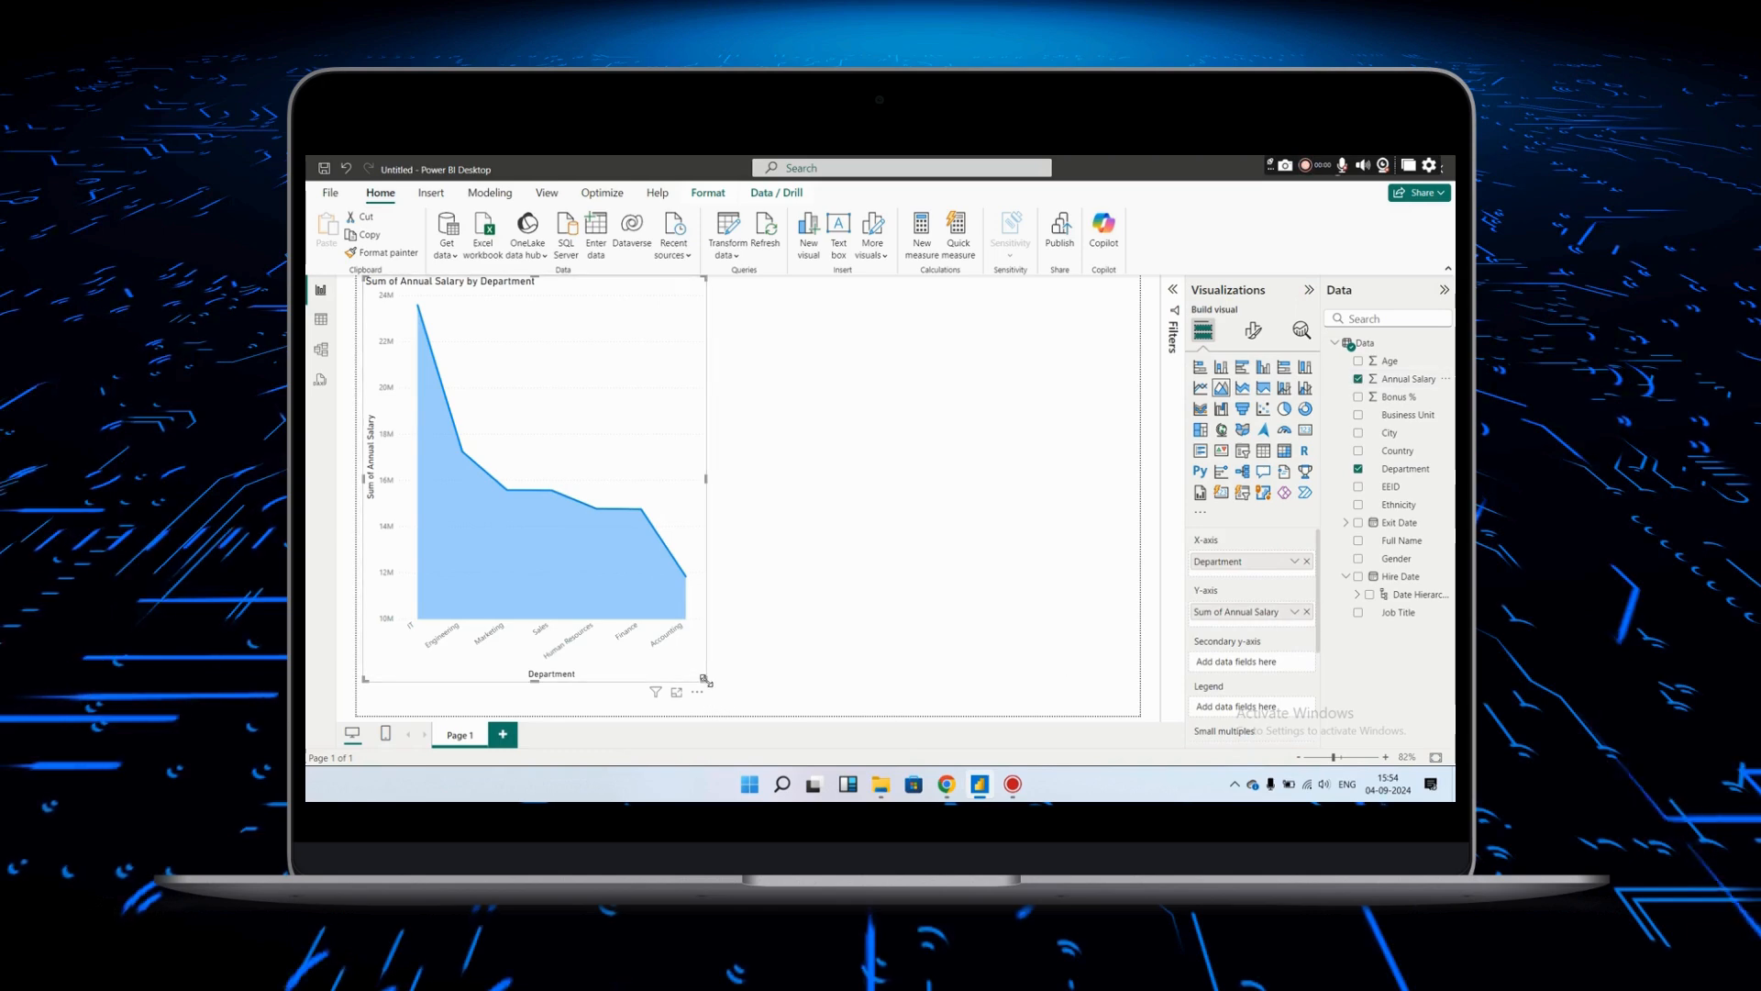
# - Resize the area chart to about three fifths of the page width and most of the page height
pyautogui.moveTo(844, 679); pyautogui.dragTo(1051, 666)
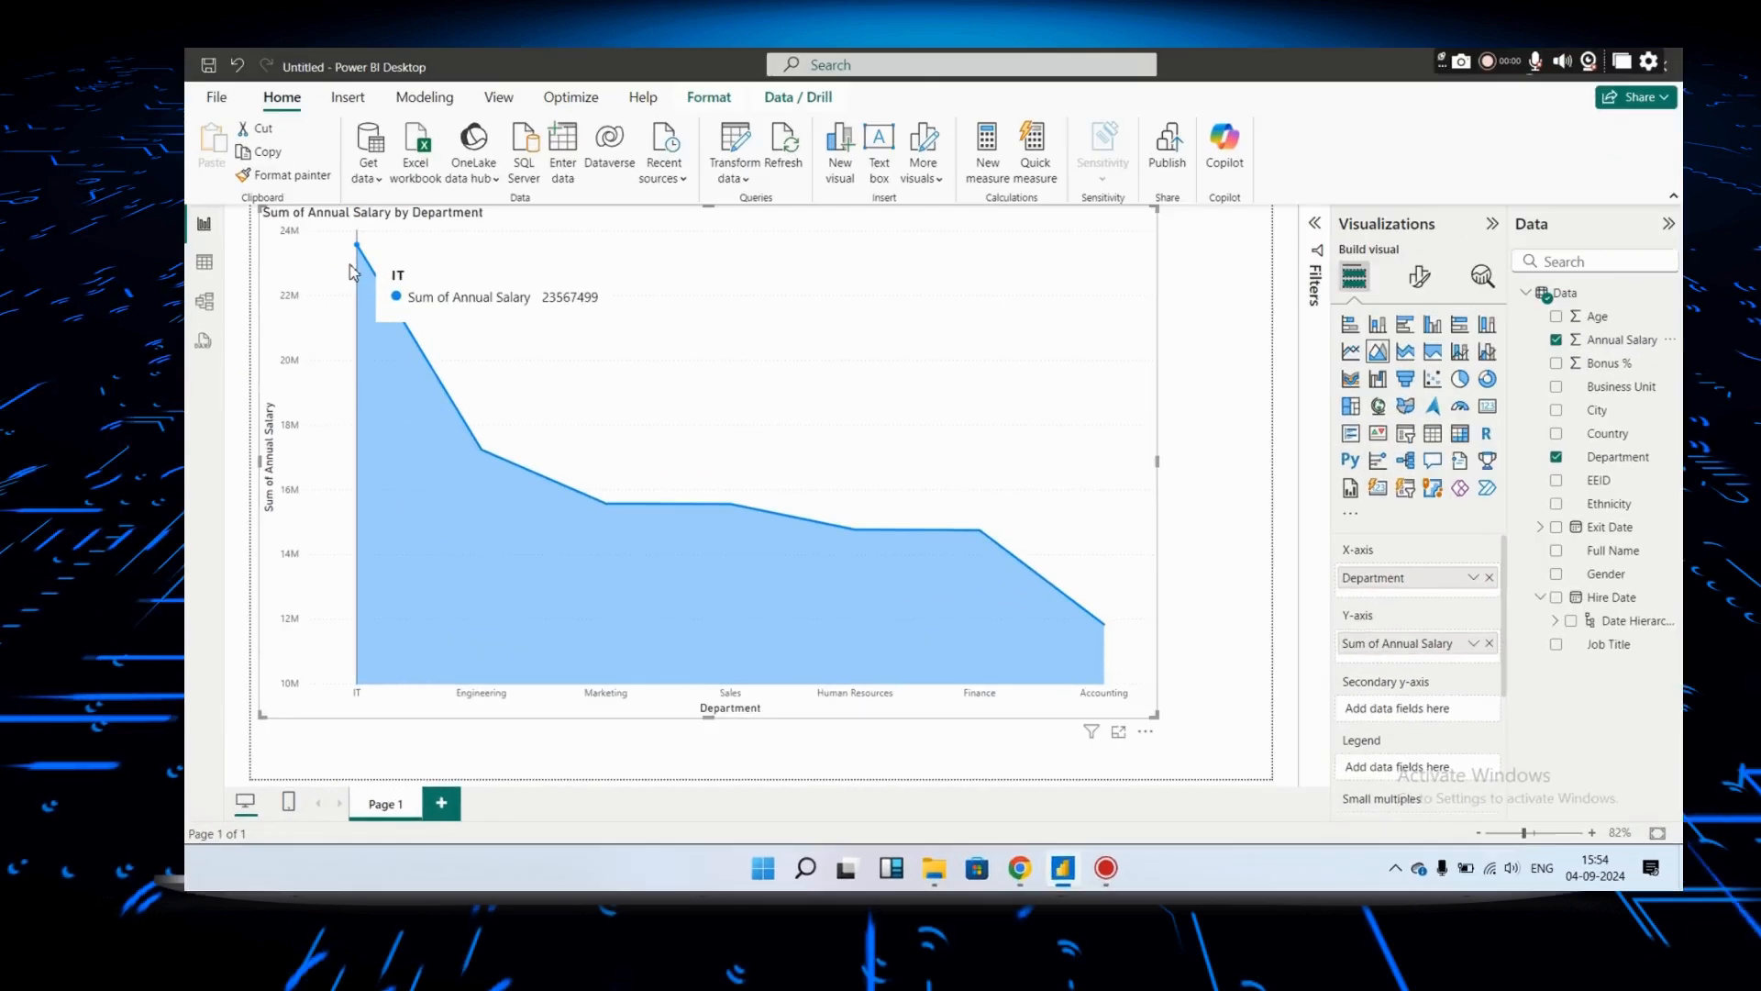
pyautogui.moveTo(525, 448)
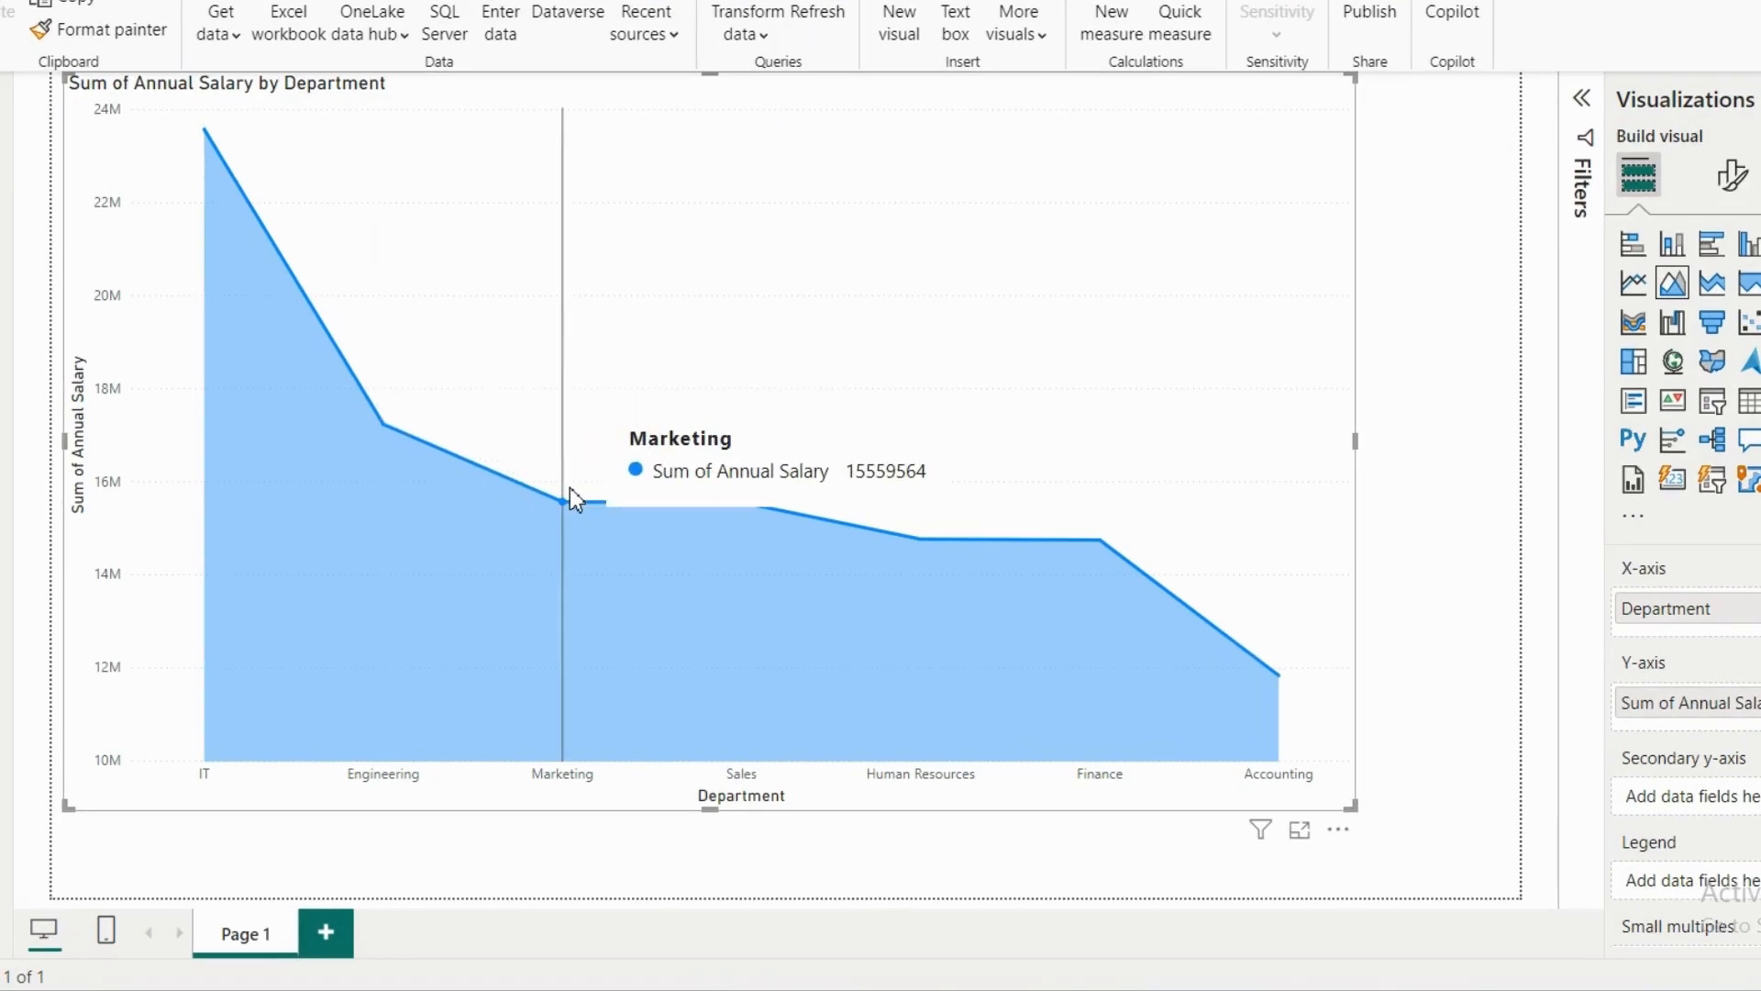
pyautogui.moveTo(754, 512)
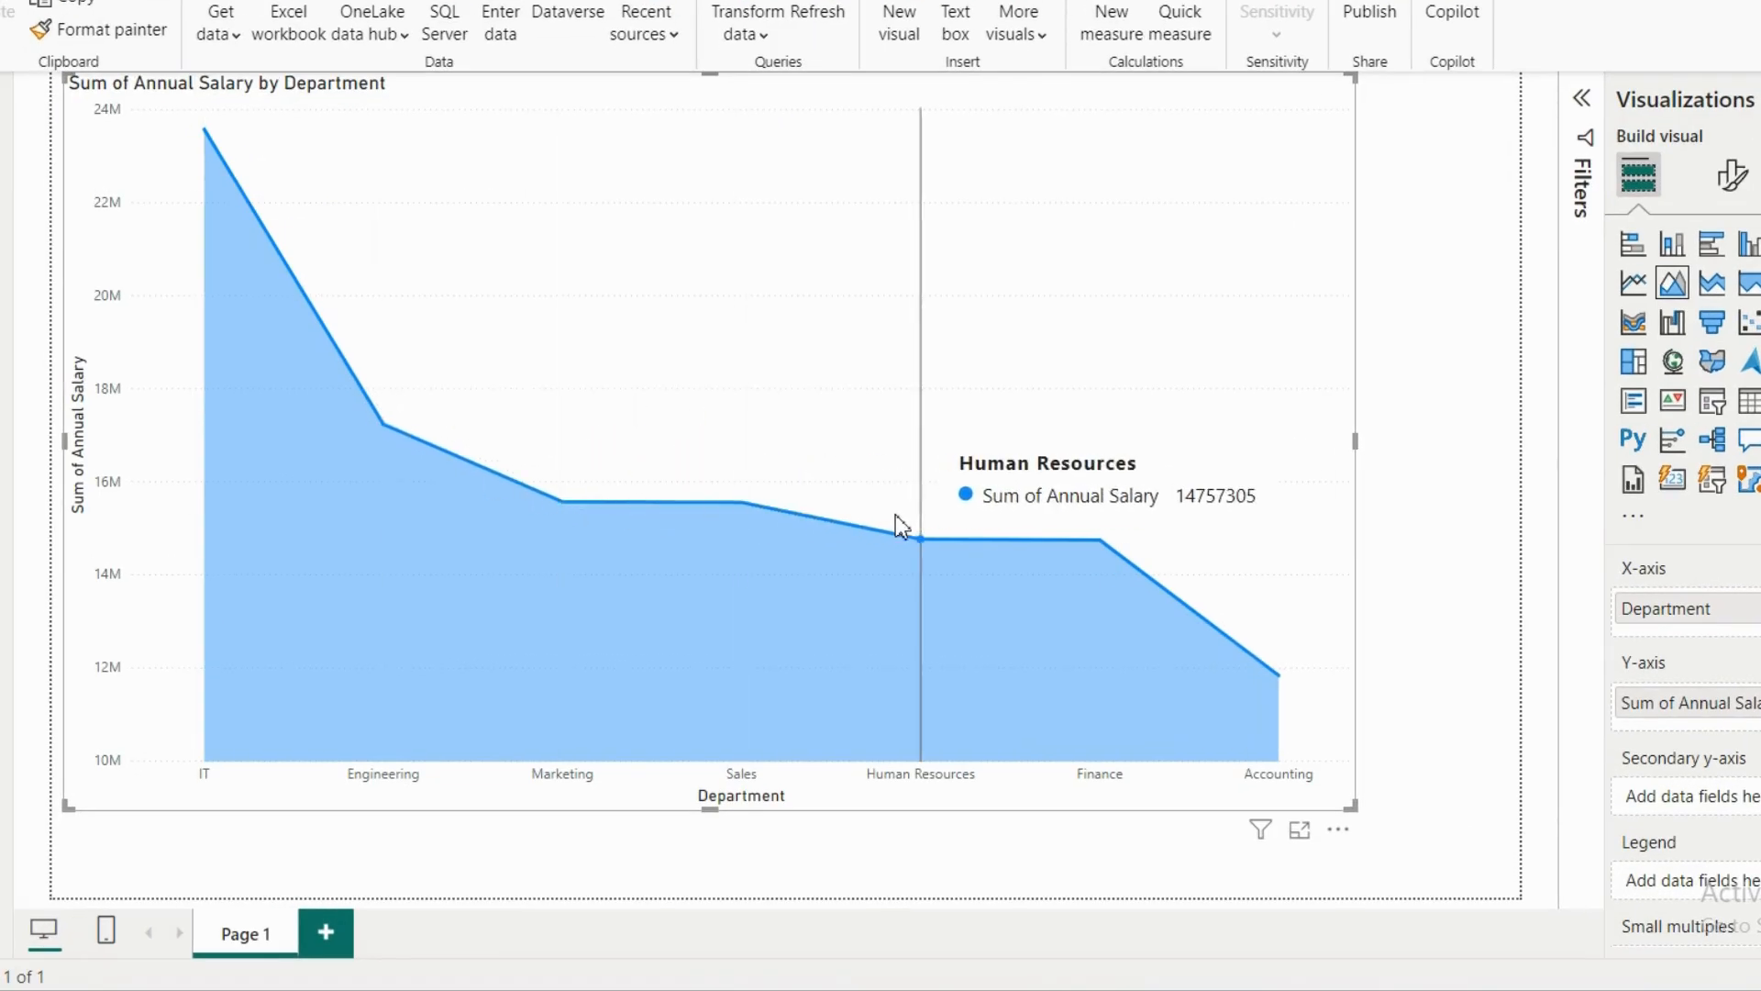
pyautogui.moveTo(1075, 528)
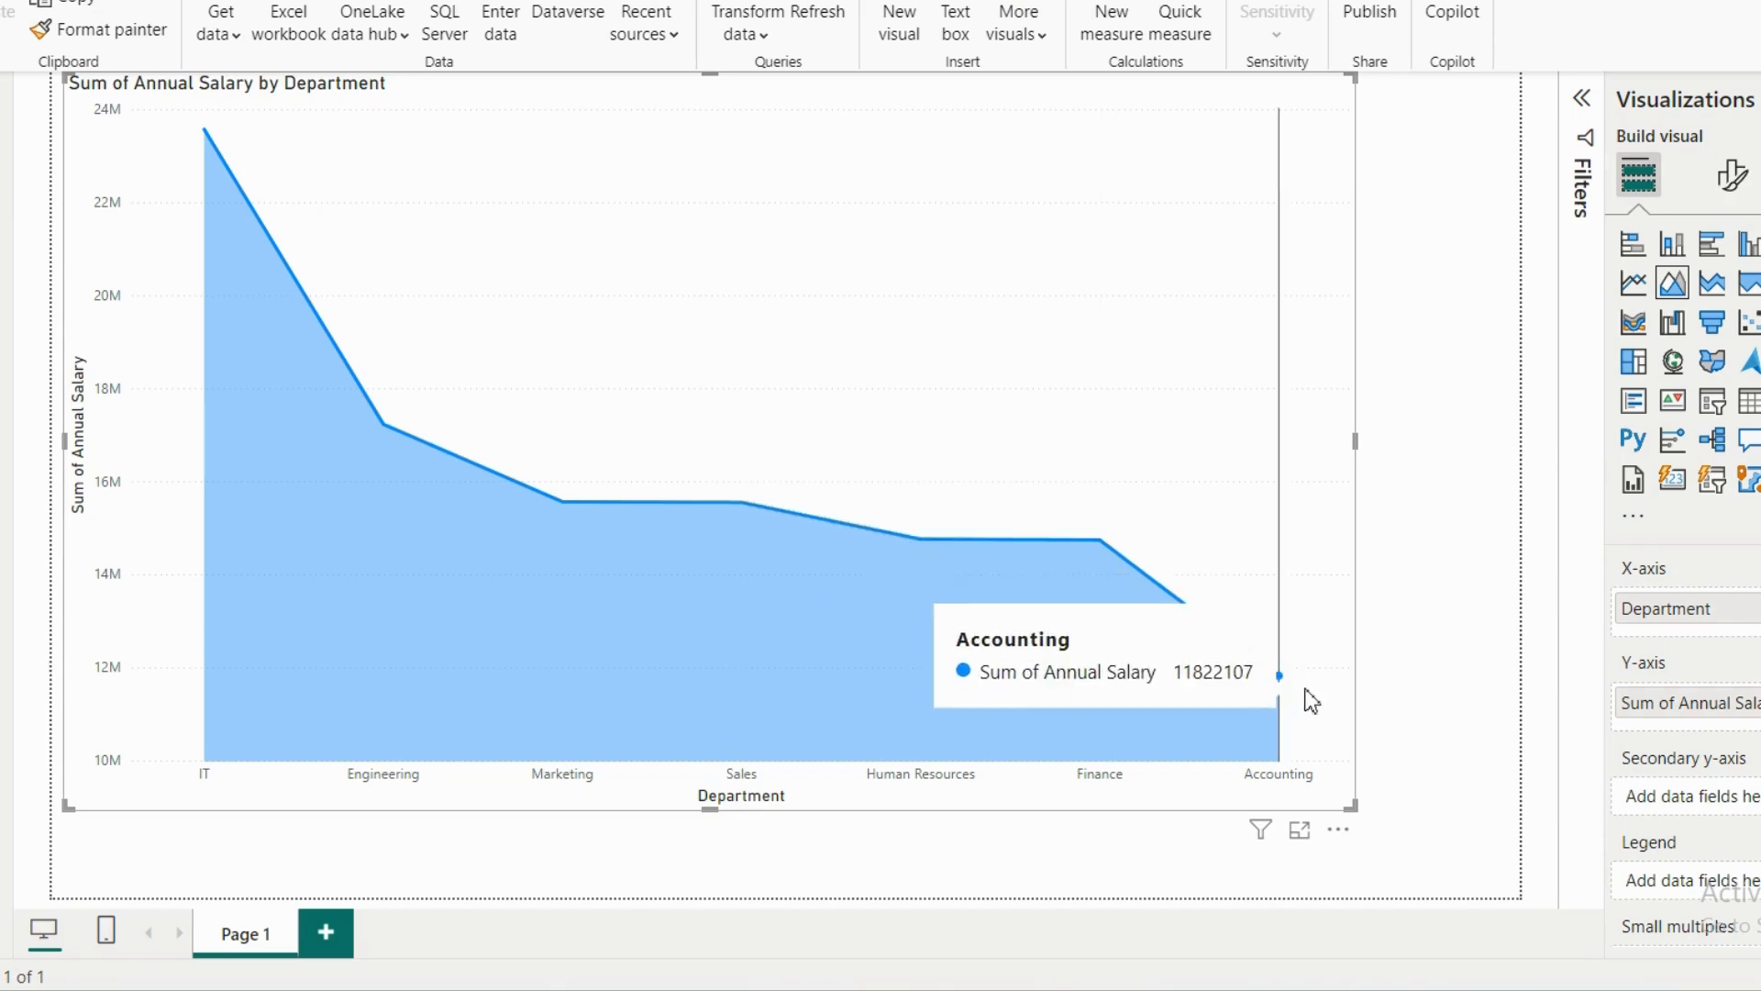
pyautogui.moveTo(1352, 801); pyautogui.dragTo(883, 571)
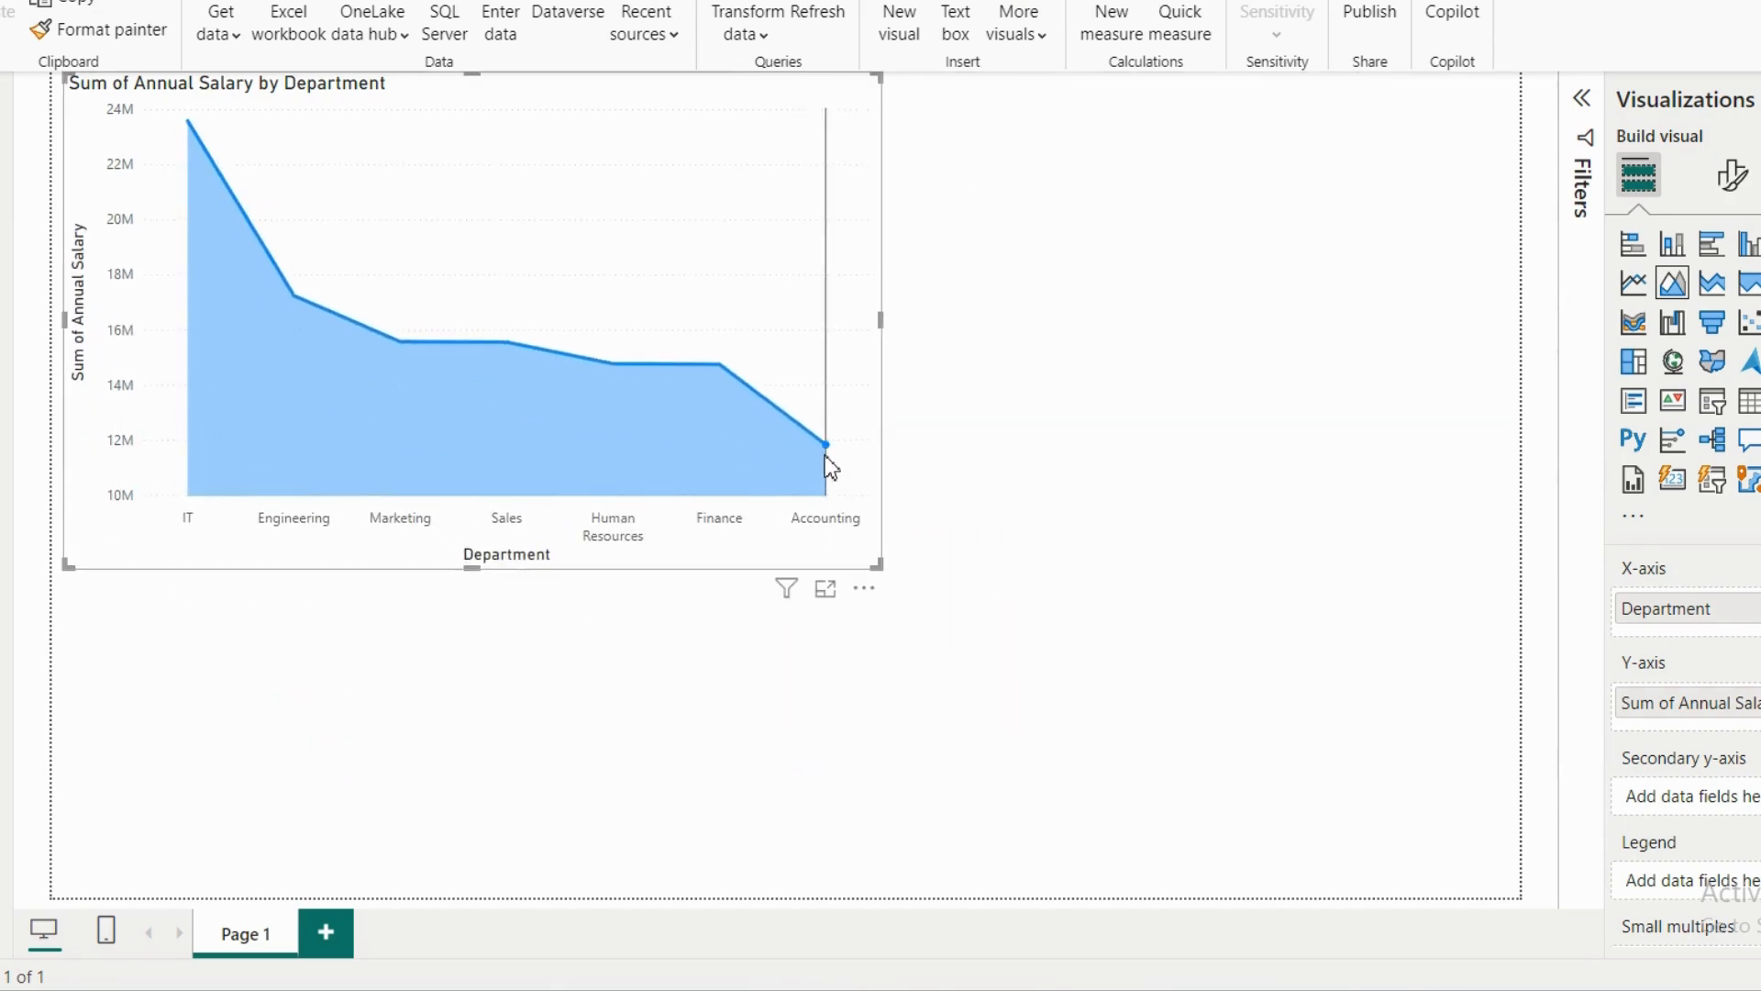
pyautogui.moveTo(827, 453)
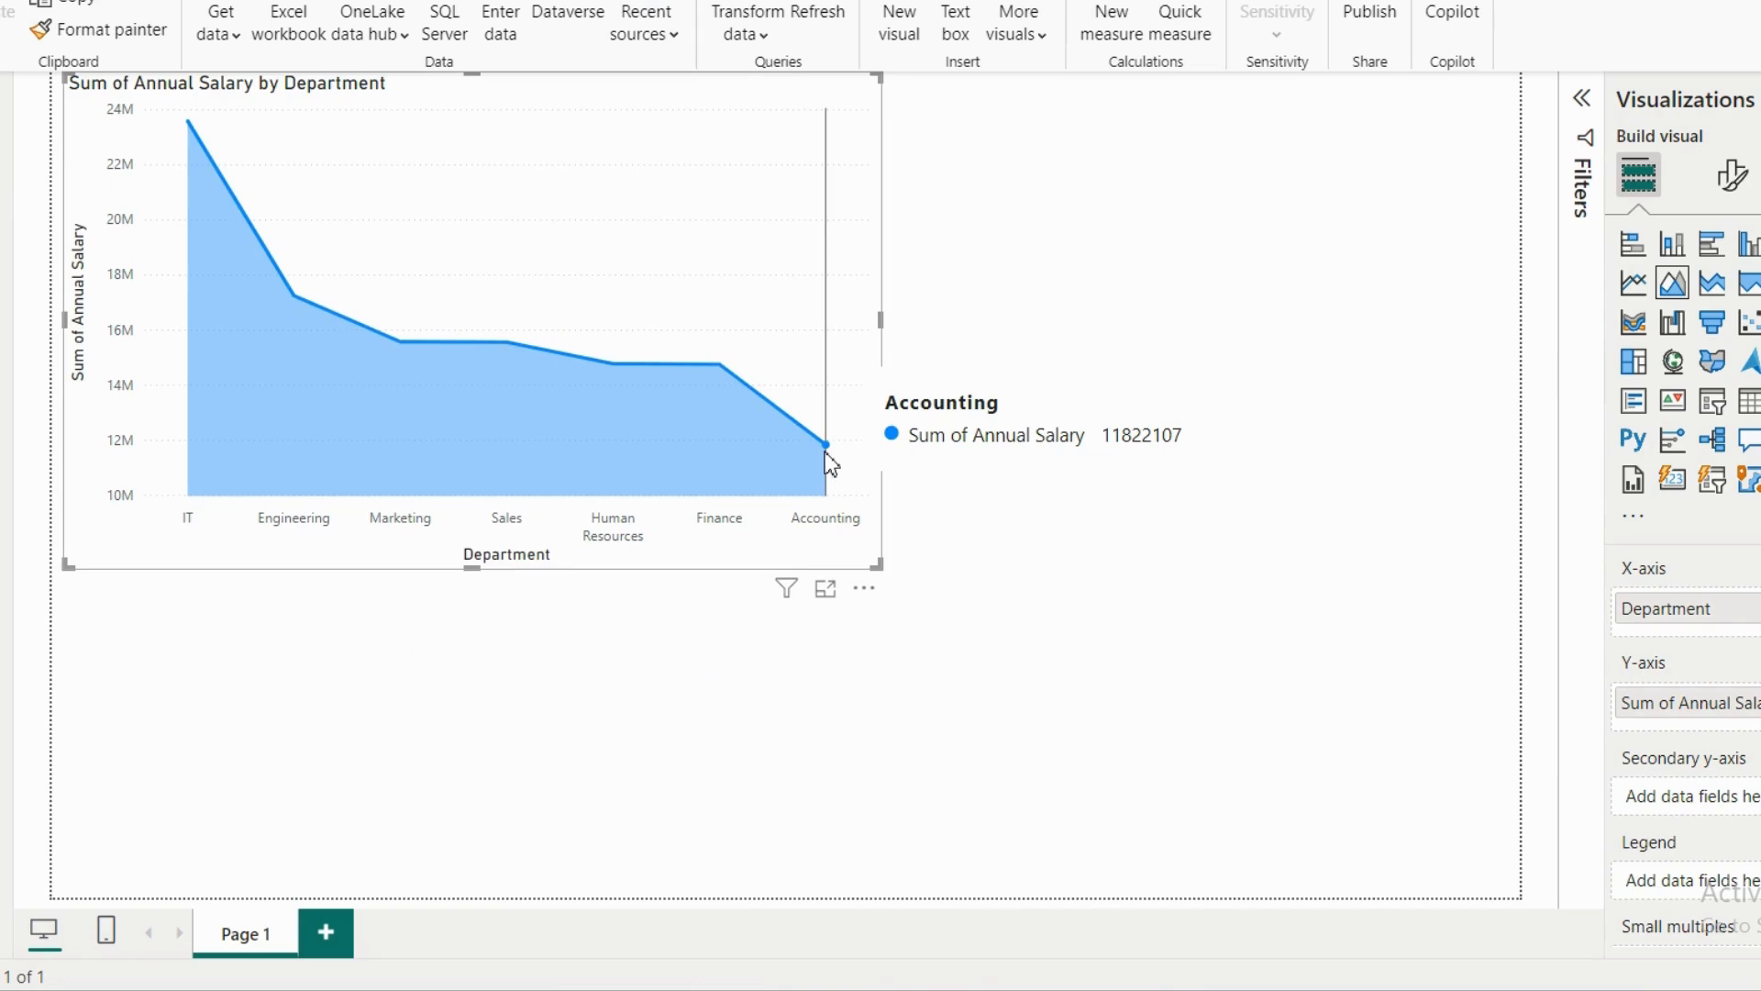
pyautogui.moveTo(190, 125)
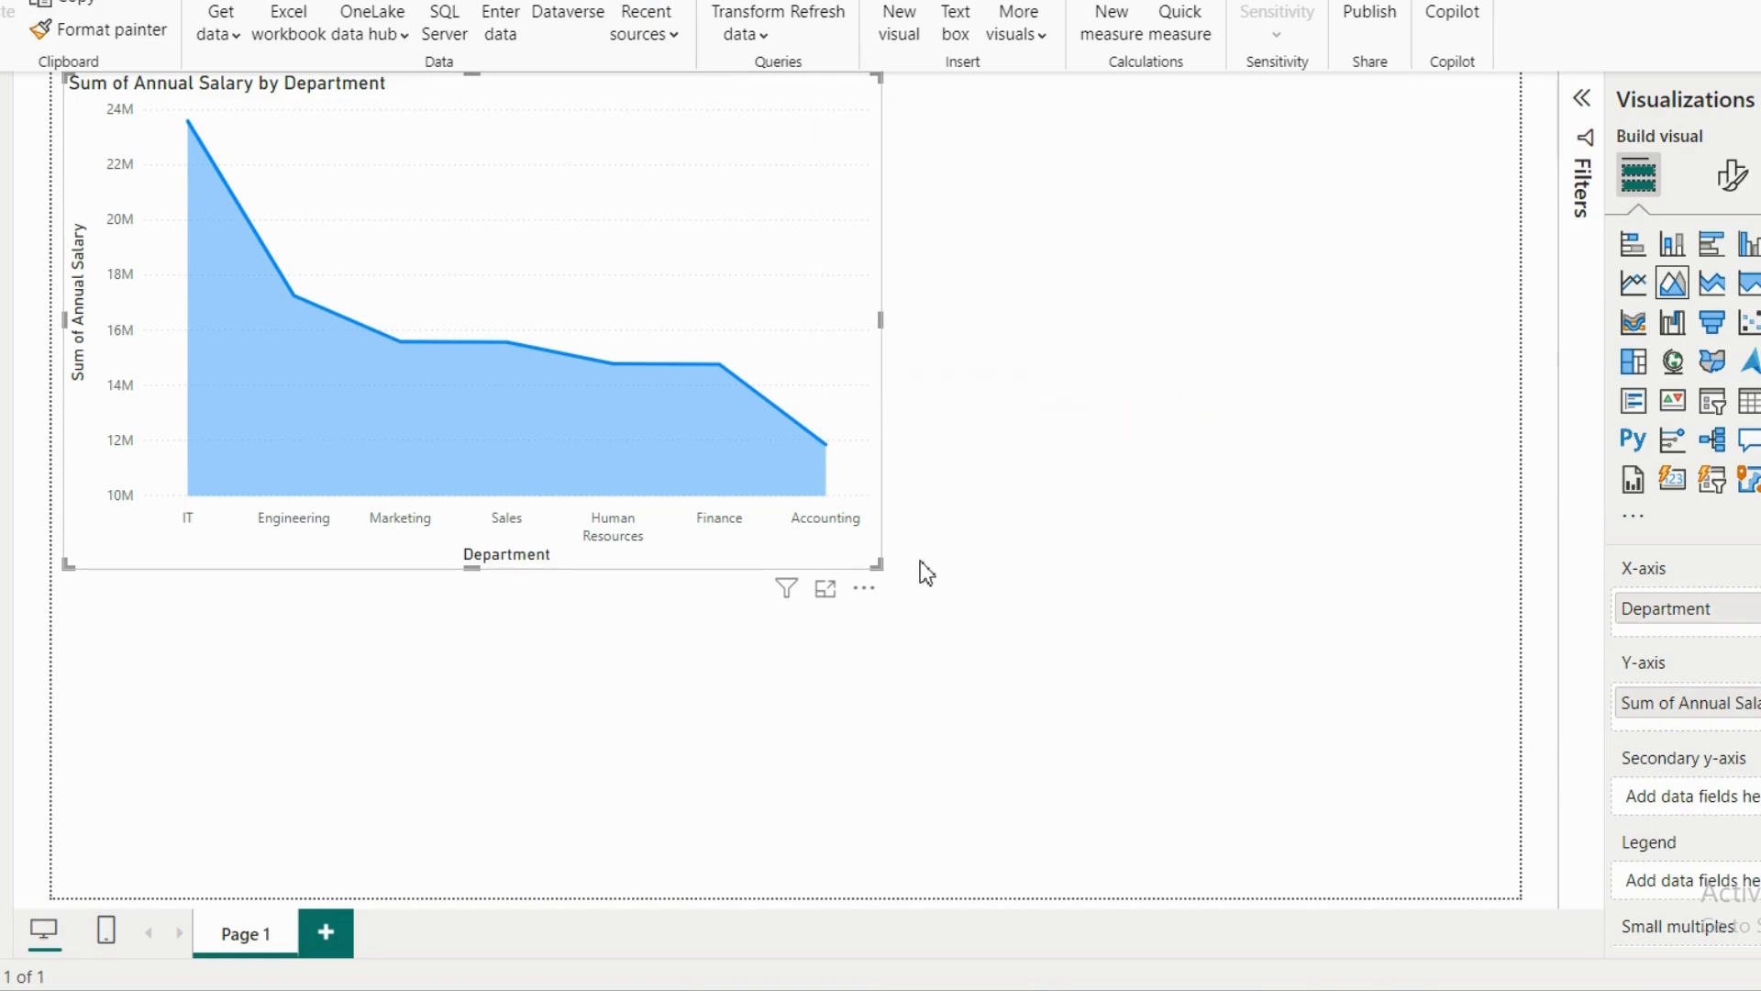
pyautogui.moveTo(877, 565); pyautogui.dragTo(769, 837)
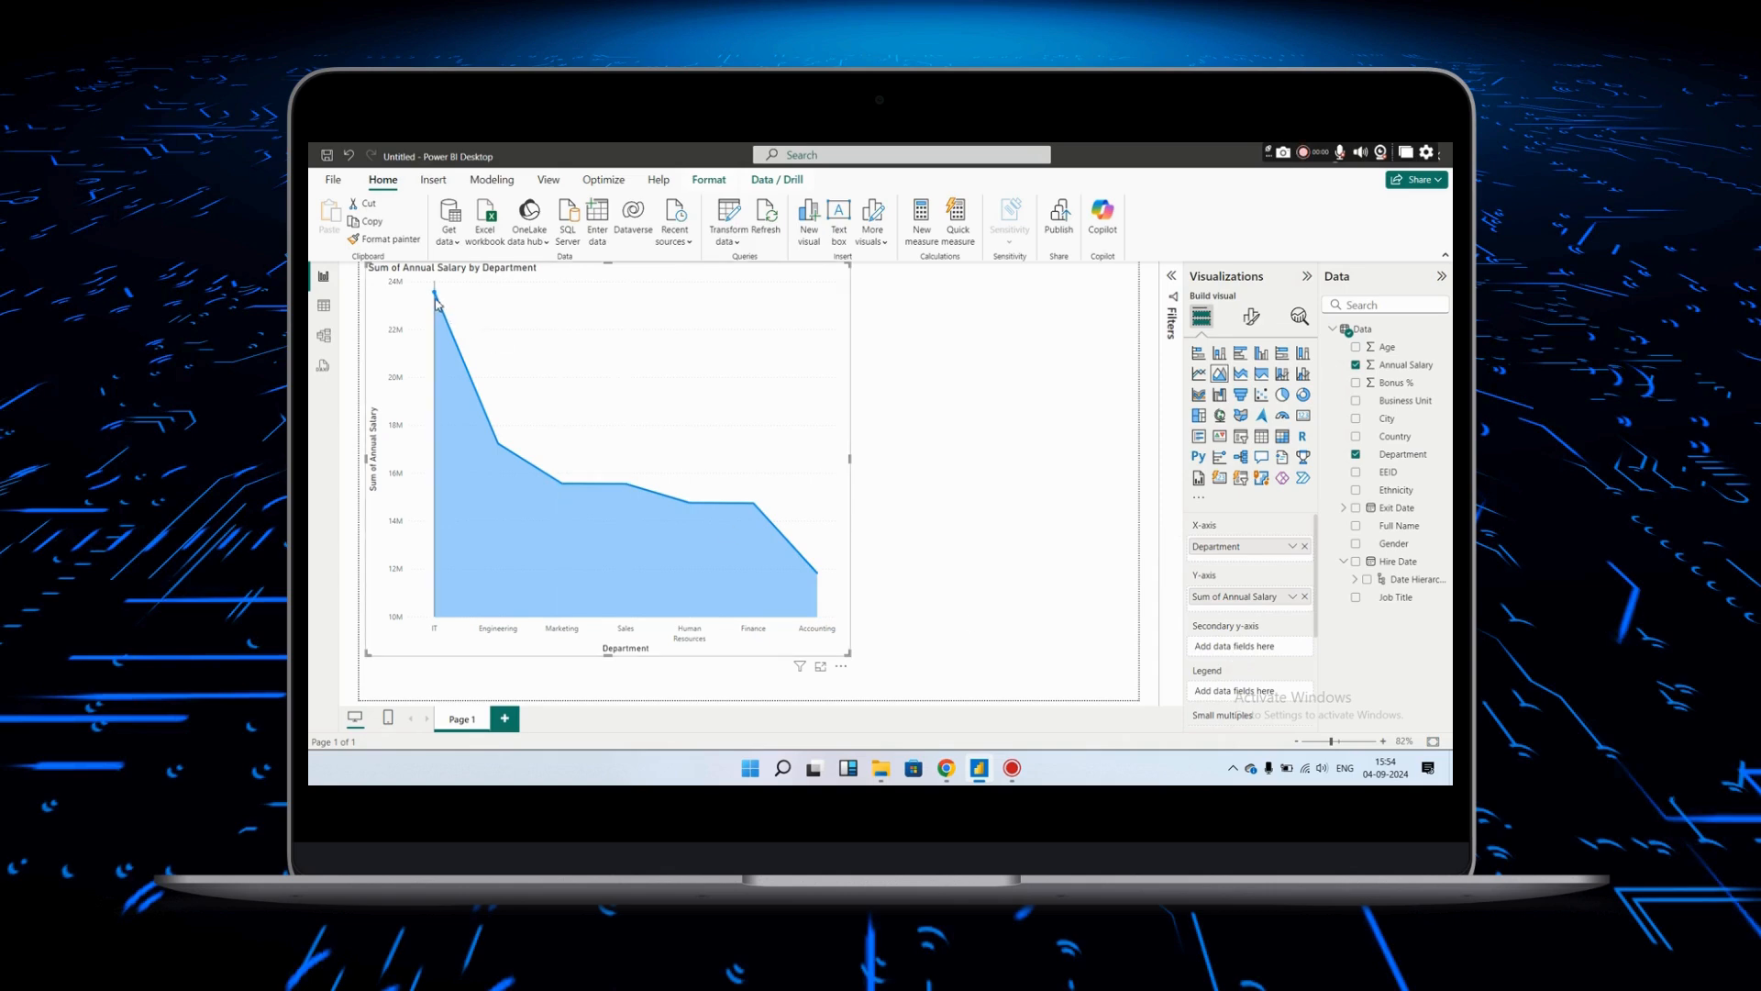
# - Add Bonus % as the area chart's secondary y-axis and widen the chart across most of the page
pyautogui.moveTo(443, 308)
pyautogui.moveTo(1206, 583)
pyautogui.moveTo(1222, 632)
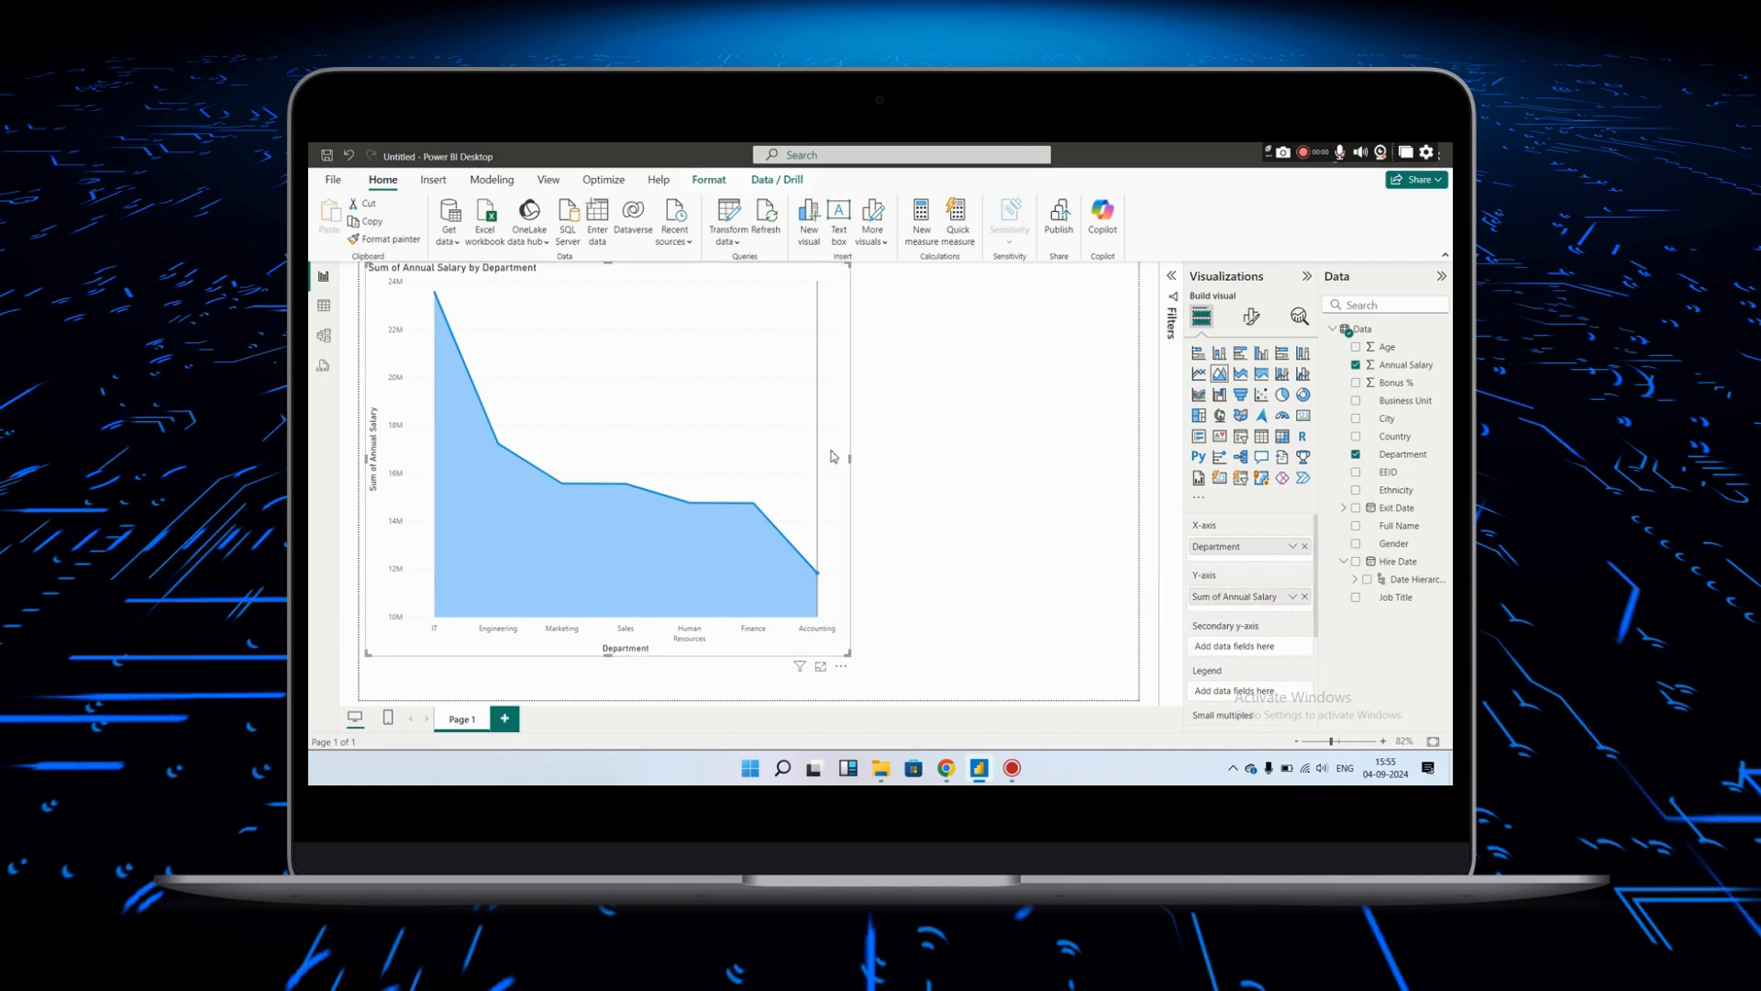
pyautogui.moveTo(833, 455)
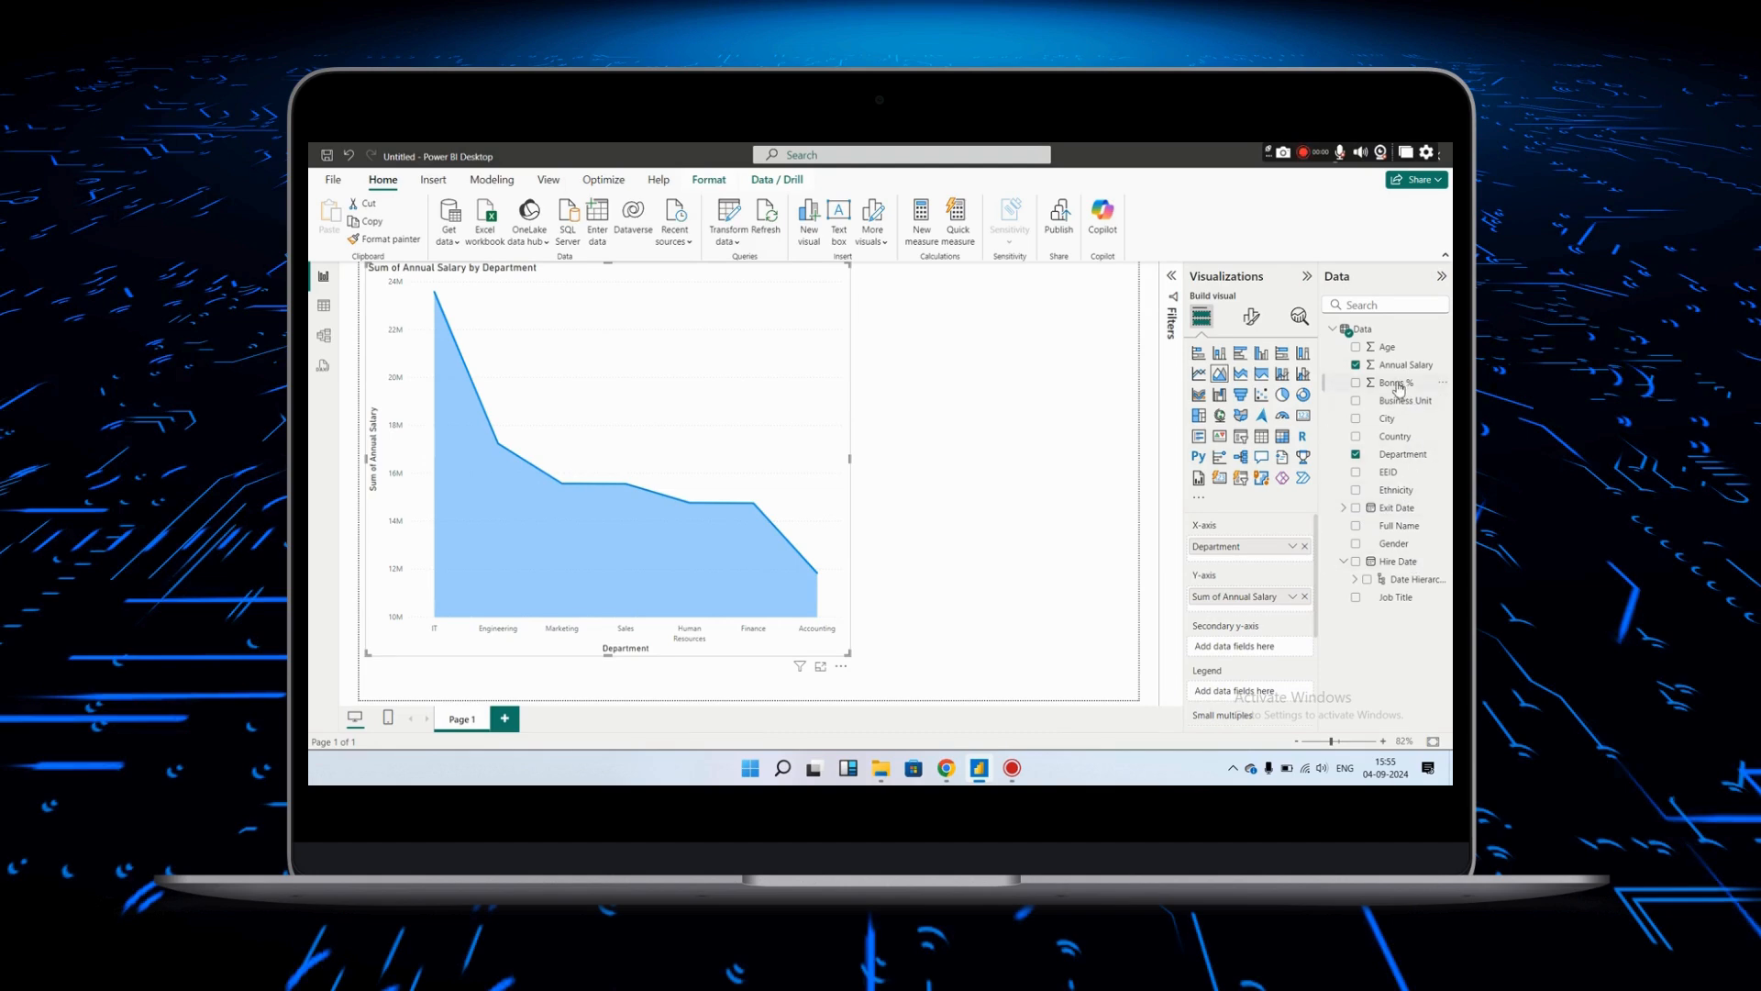
pyautogui.moveTo(1265, 658); pyautogui.dragTo(1264, 653)
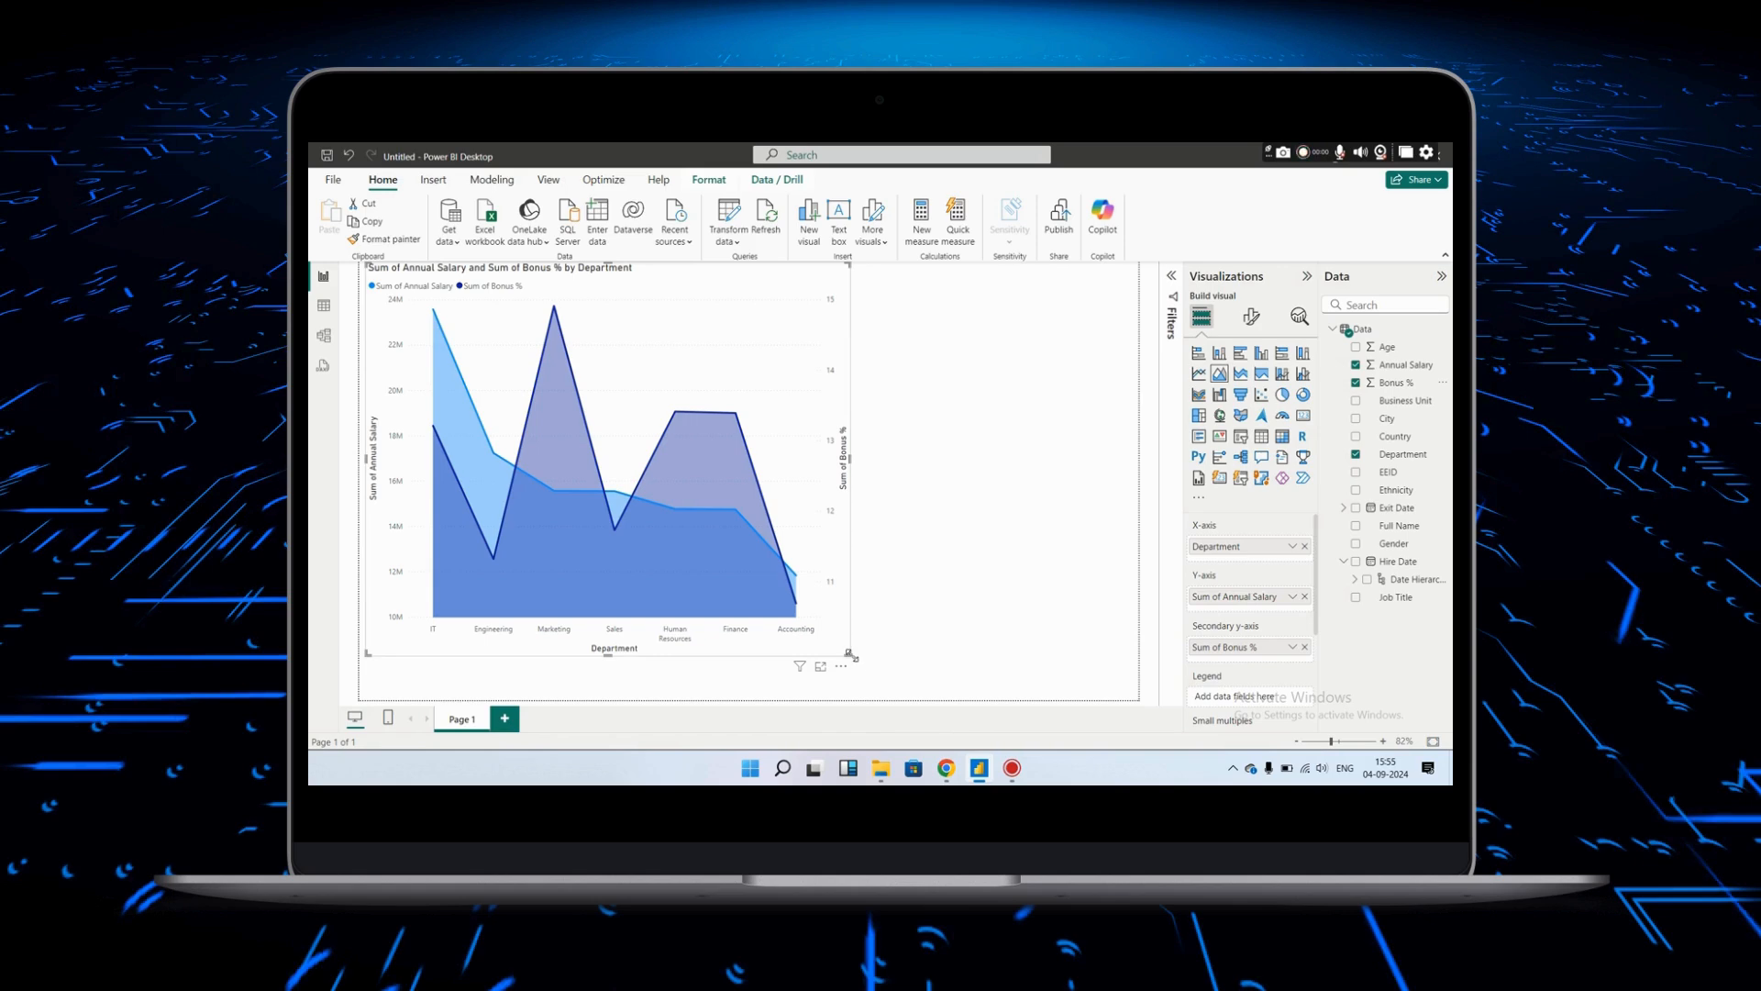
pyautogui.moveTo(850, 655); pyautogui.dragTo(1073, 640)
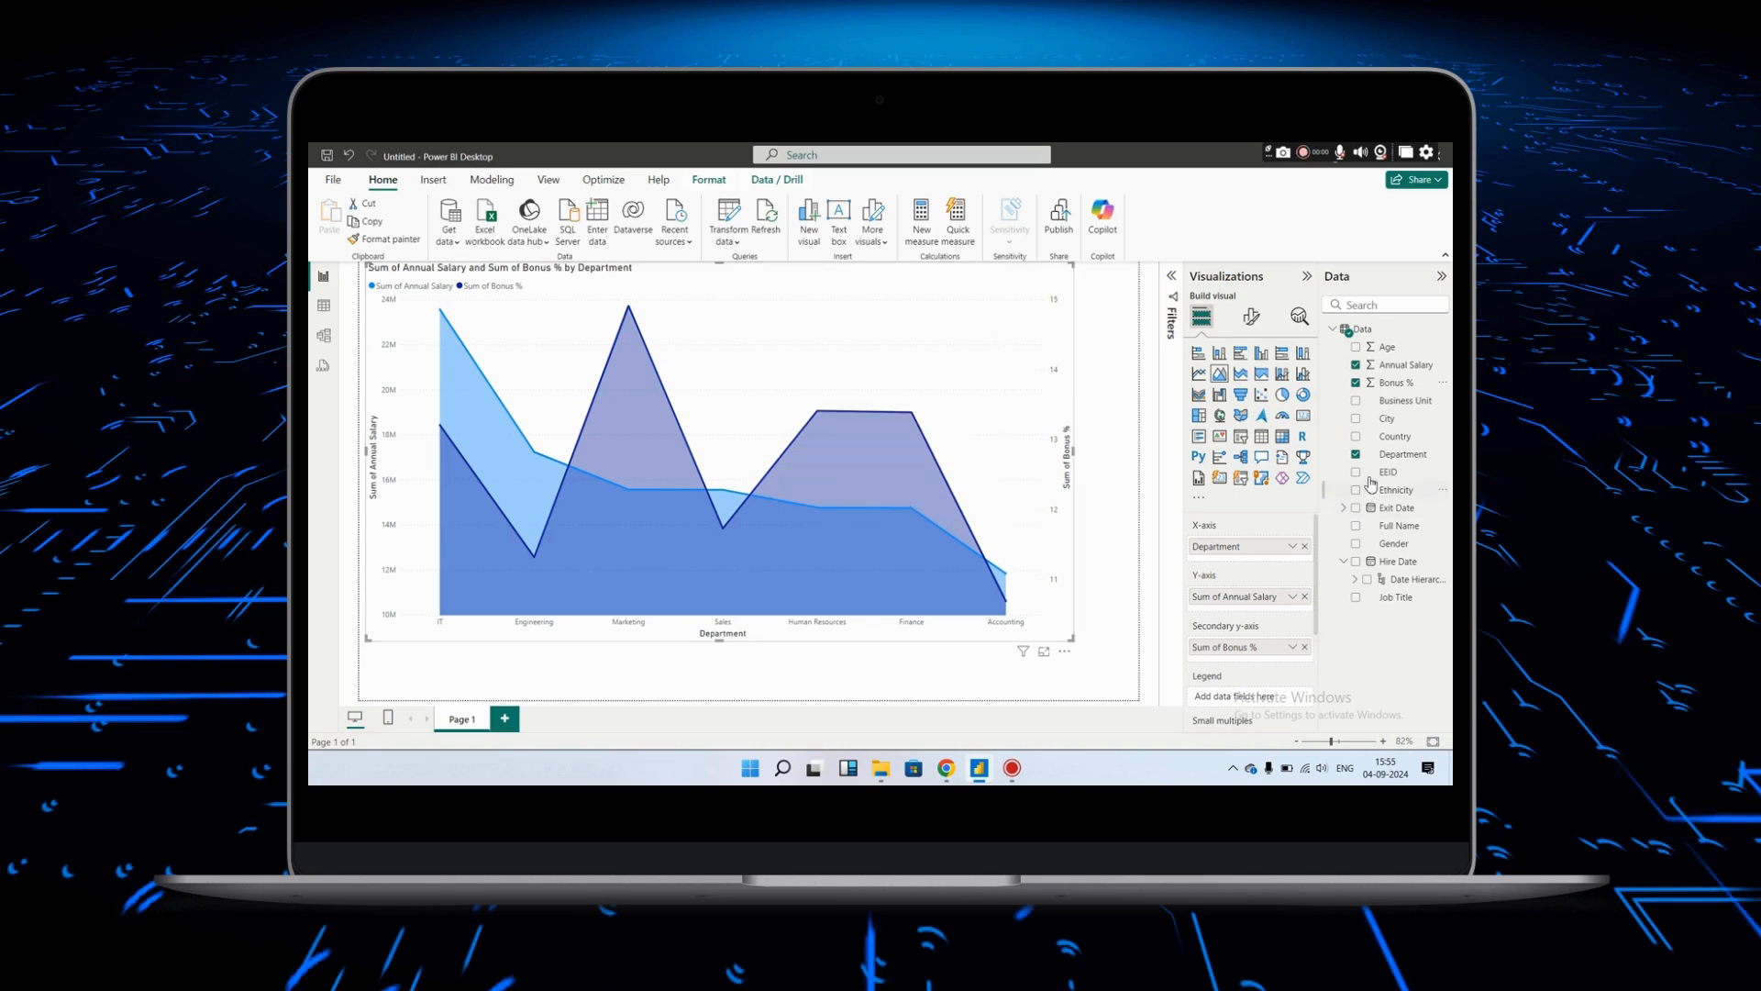
# - Remove Bonus % from the area chart and delete the chart from the page
pyautogui.click(1357, 384)
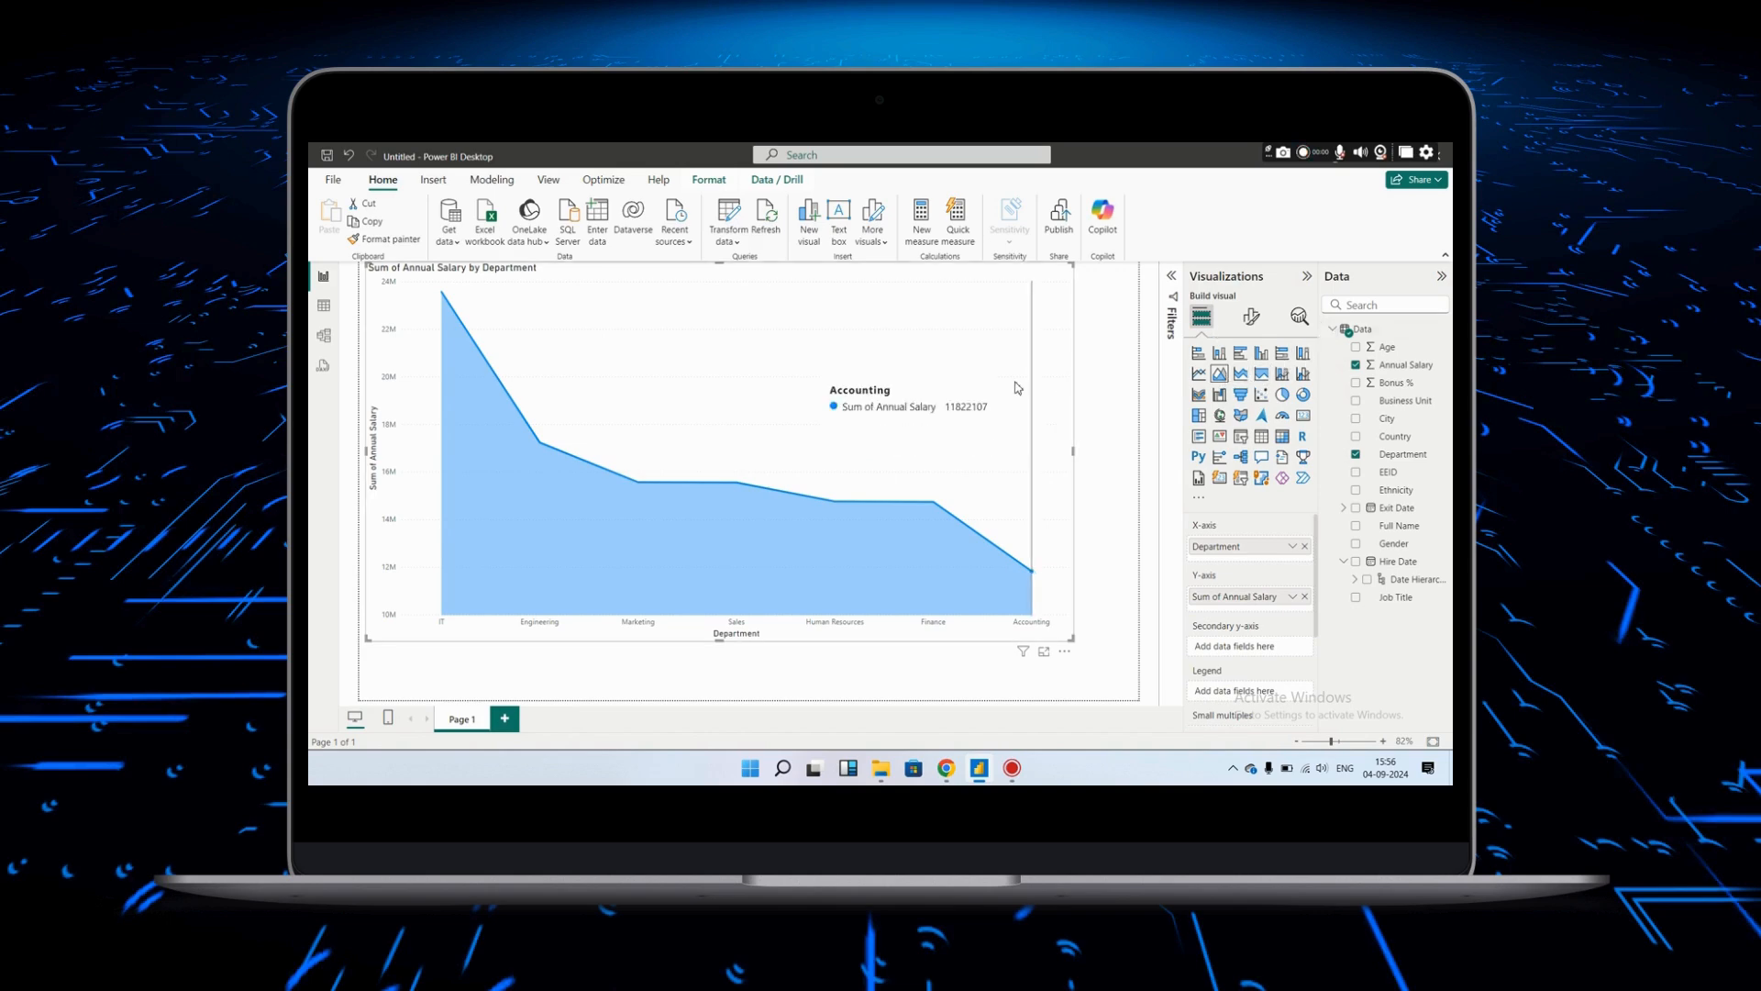
pyautogui.press('Delete')
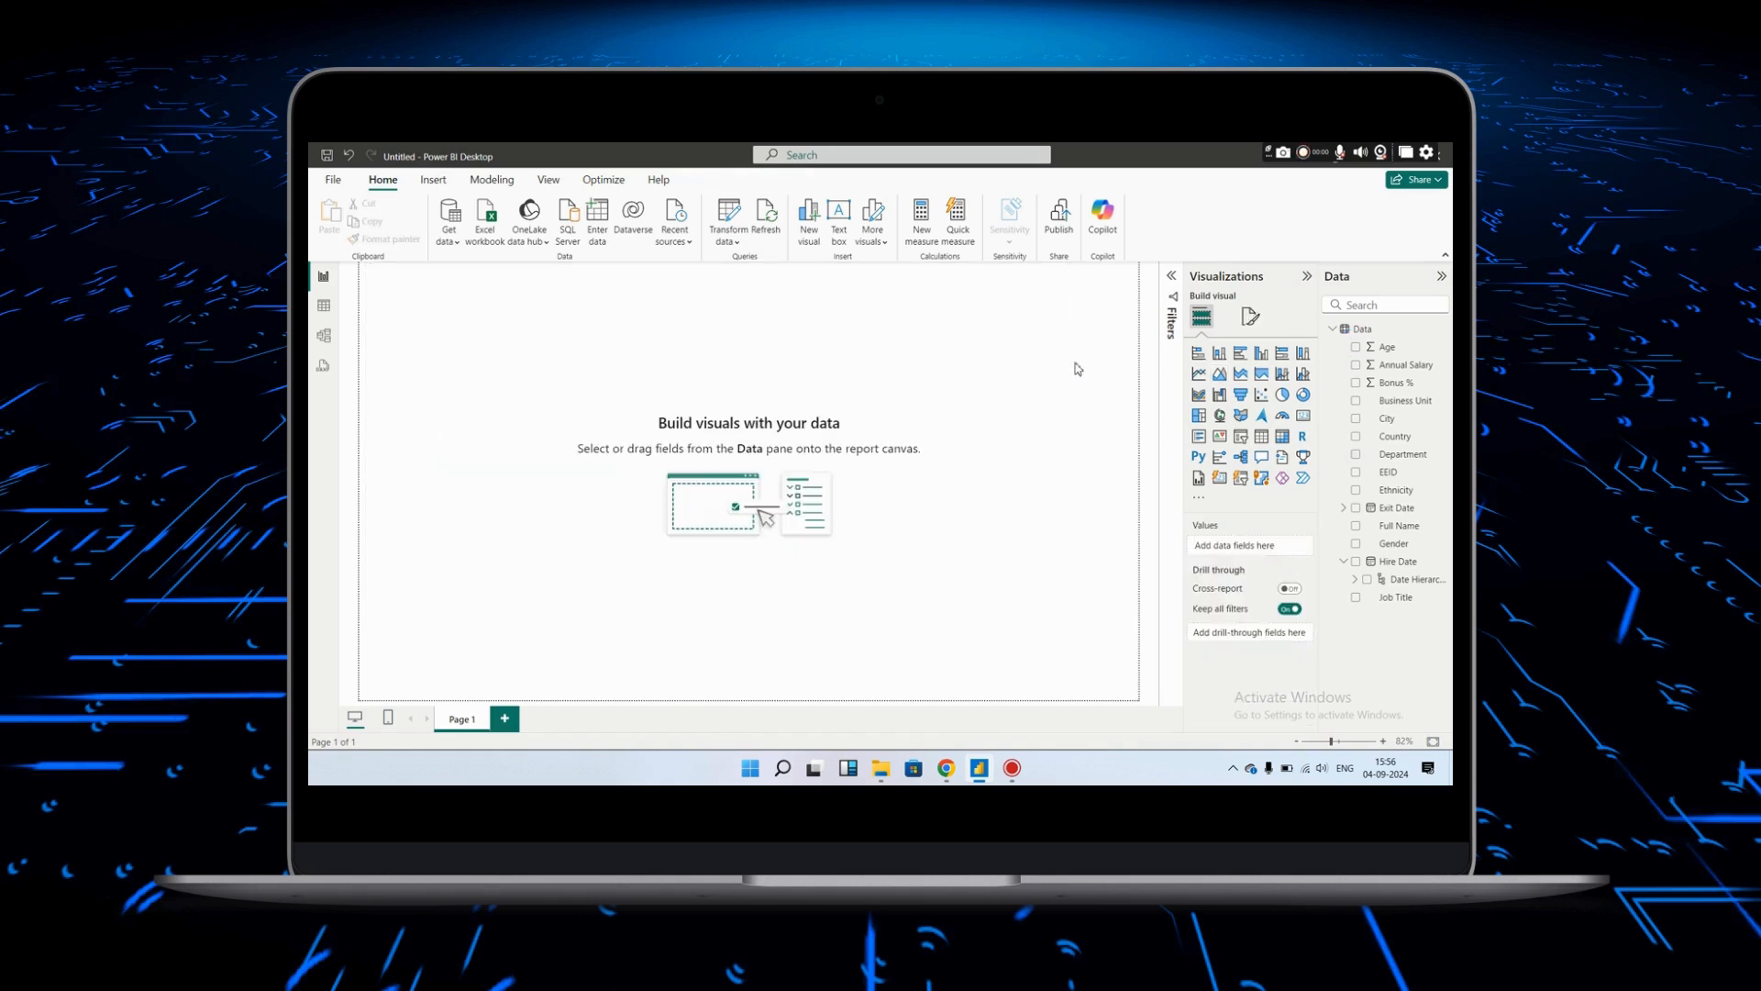
# - Add a stacked area chart to the page and enlarge it to fill nearly the whole page
pyautogui.click(1240, 374)
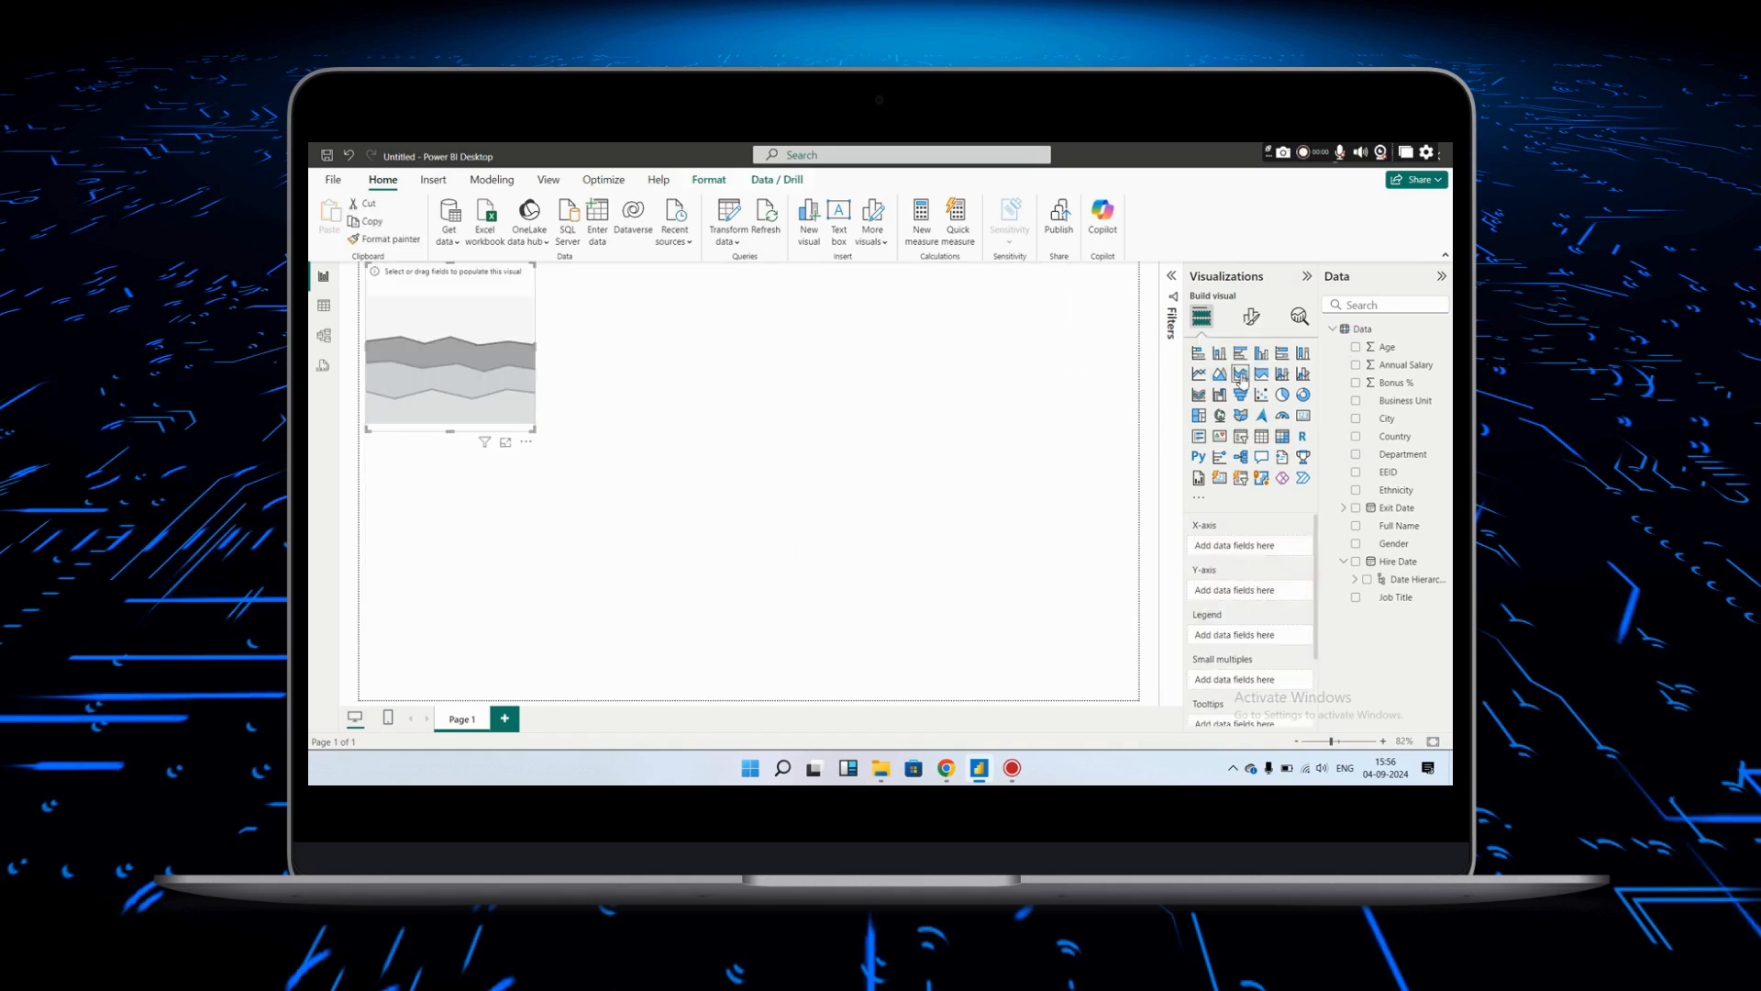
pyautogui.moveTo(532, 427); pyautogui.dragTo(1134, 688)
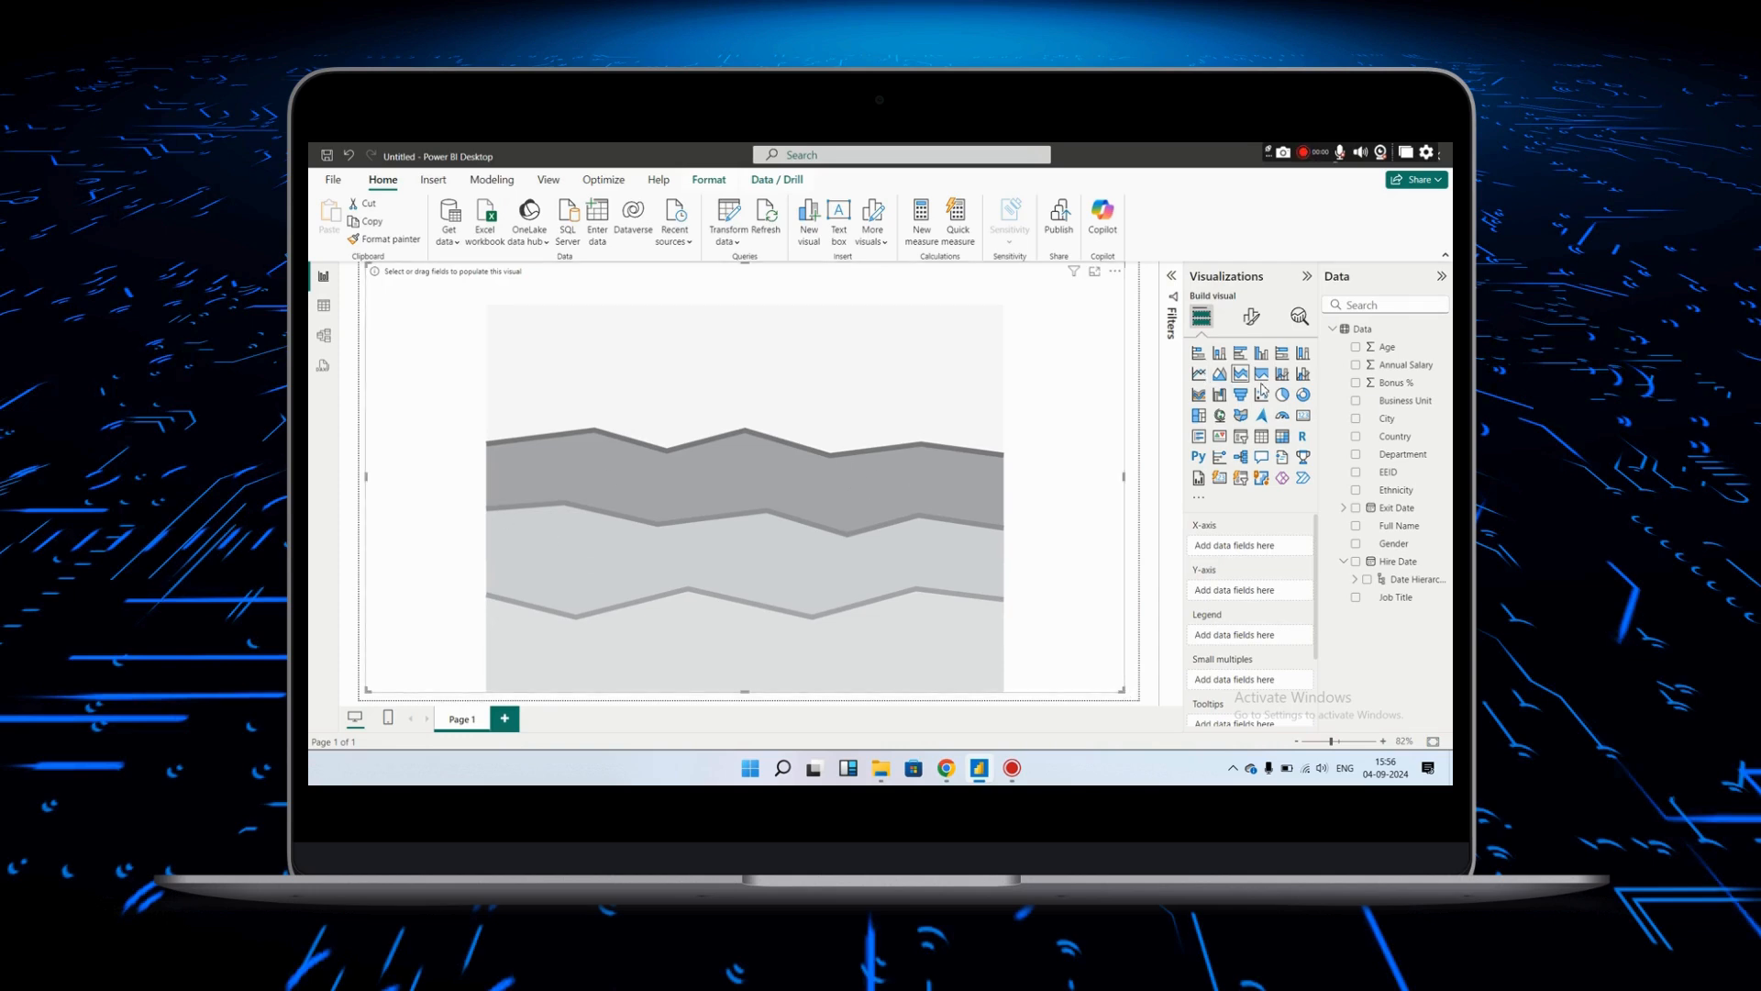
# - Set Department as the stacked area chart's X-axis, Annual Salary as its Y-axis and Country as its legend
pyautogui.moveTo(1406, 459); pyautogui.dragTo(1283, 550)
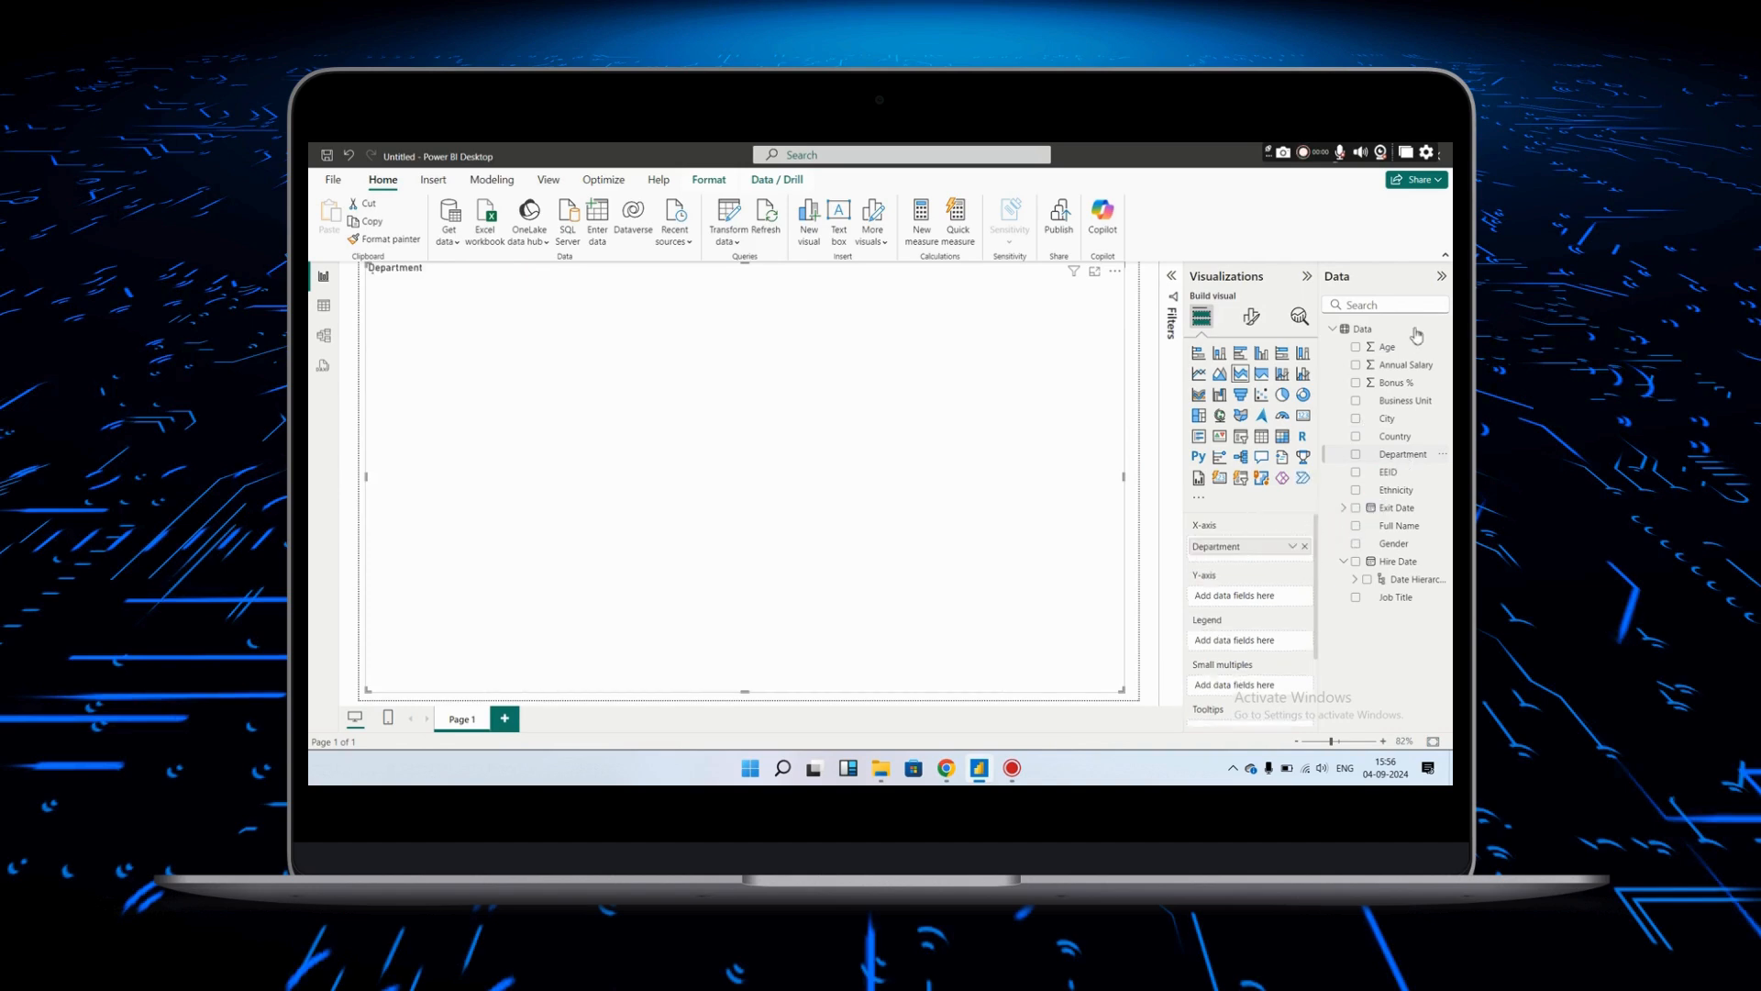
pyautogui.moveTo(1399, 371); pyautogui.dragTo(1269, 602)
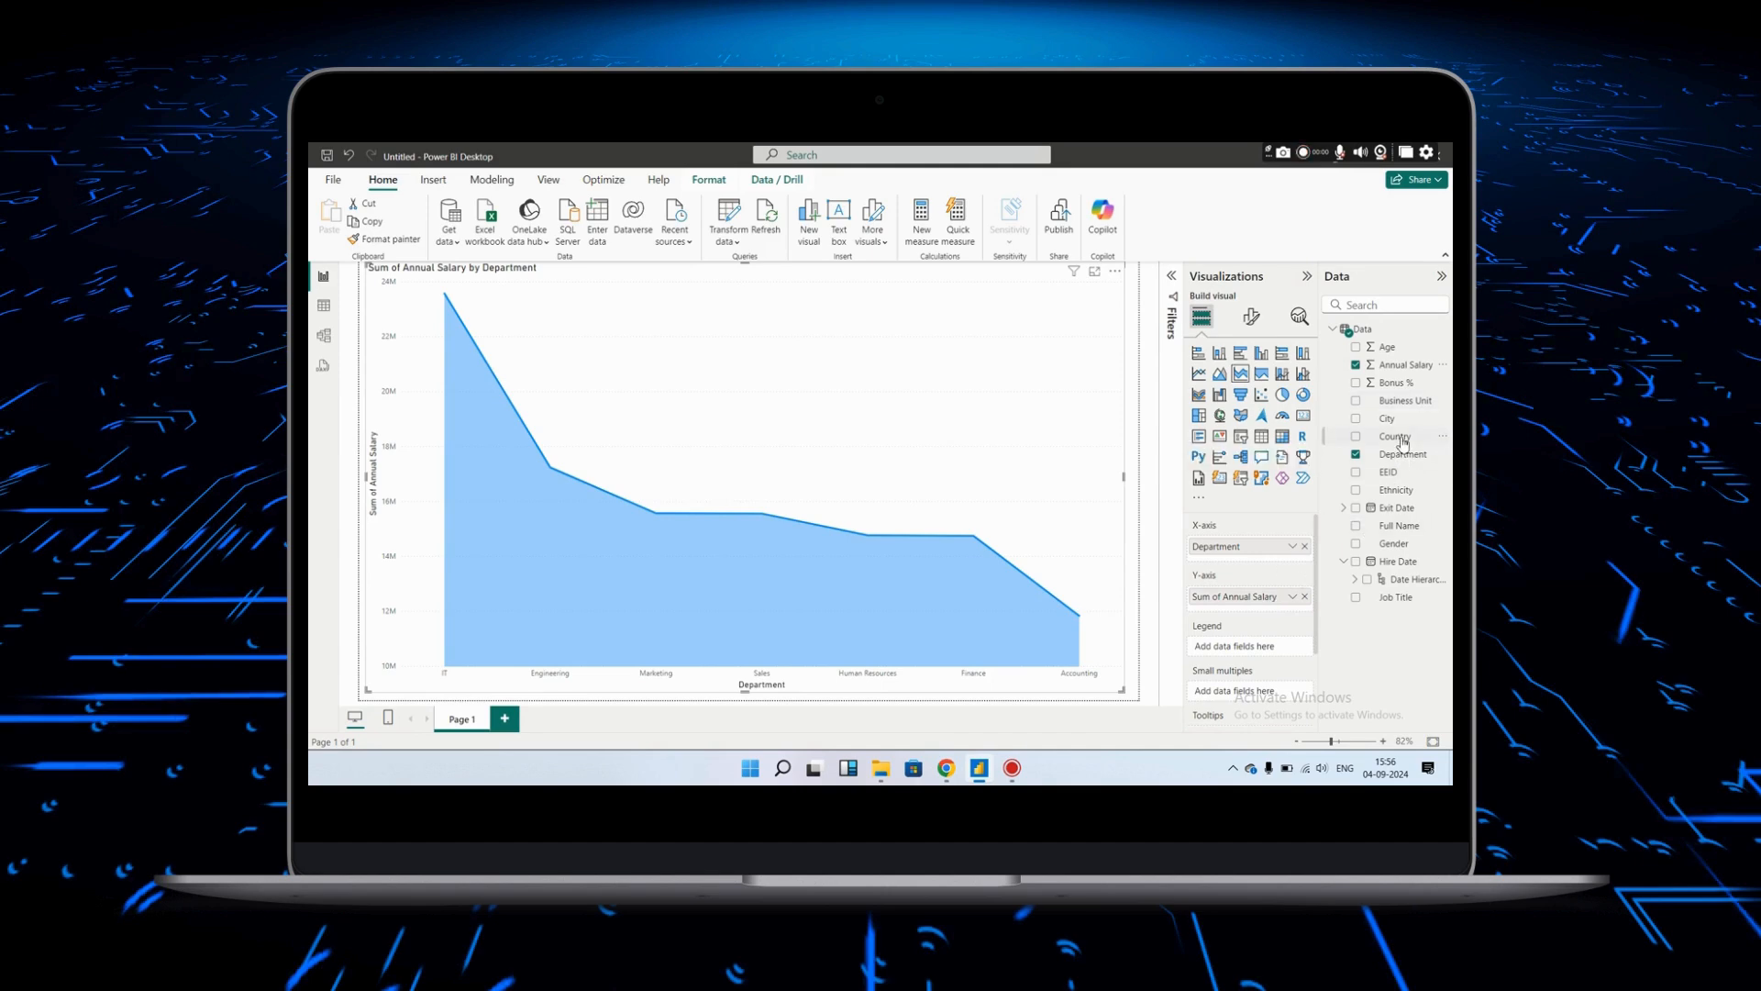
pyautogui.moveTo(1397, 437); pyautogui.dragTo(1267, 647)
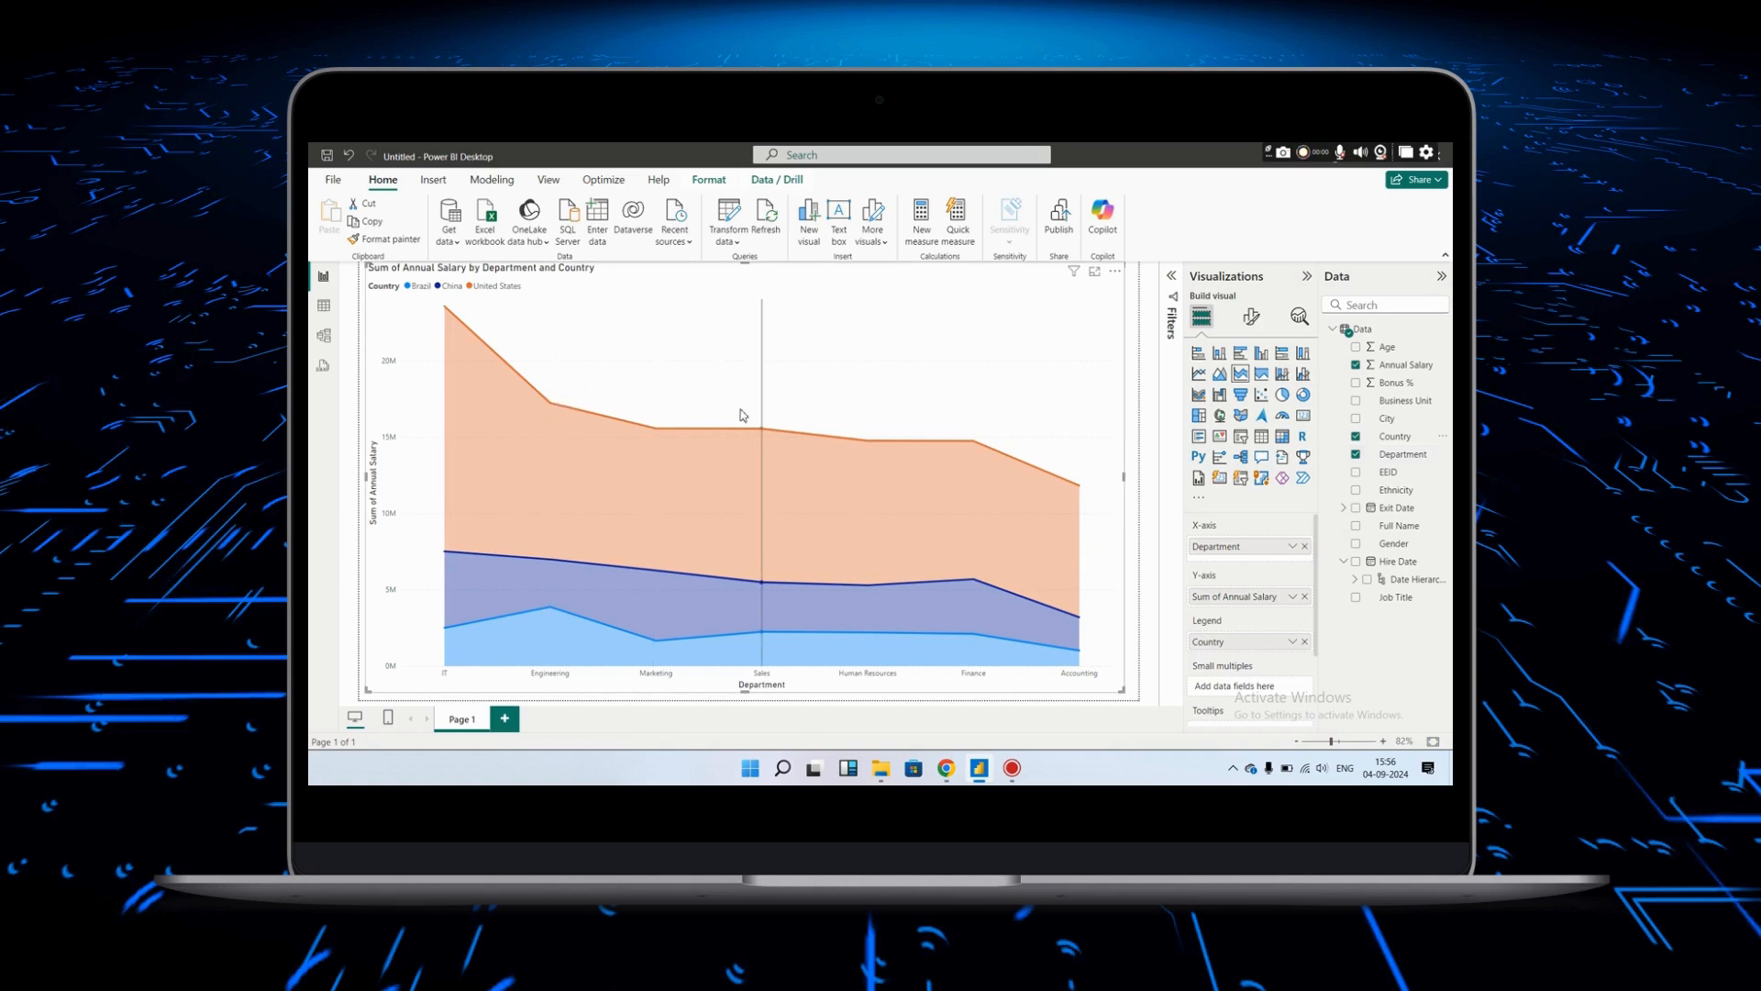
# - Examine the annual salary breakdown by country for the individual departments in the stacked area chart
pyautogui.moveTo(766, 434)
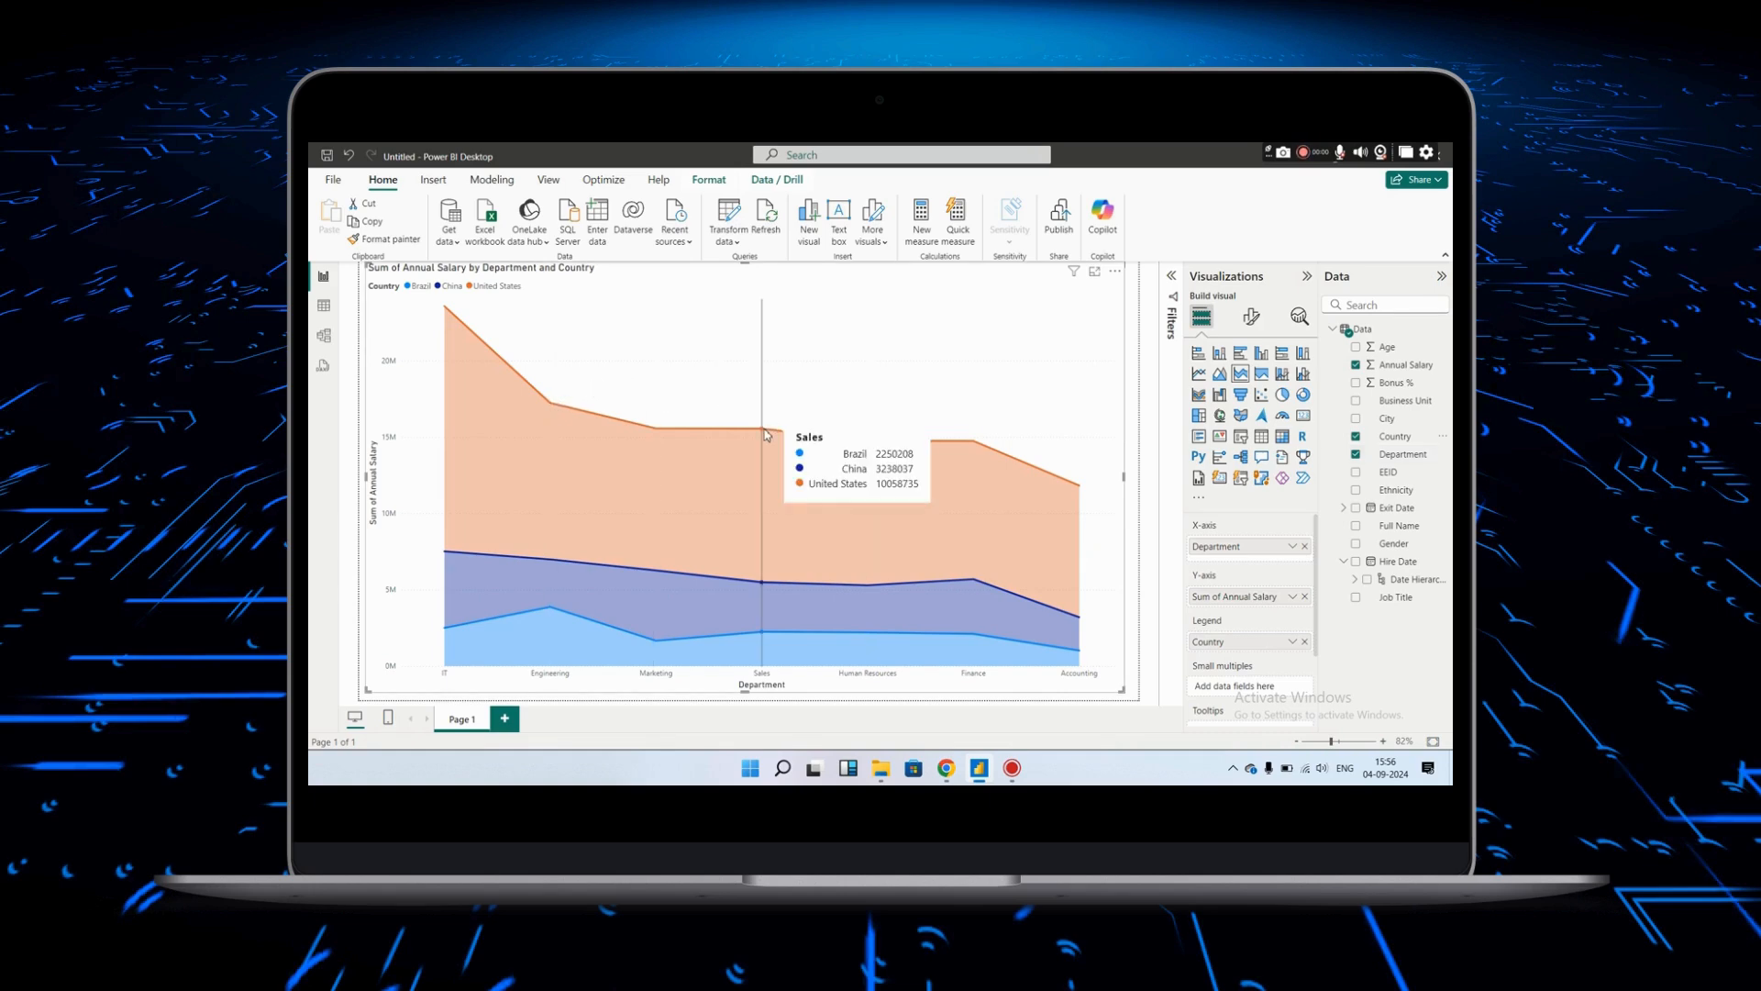
pyautogui.moveTo(476, 349)
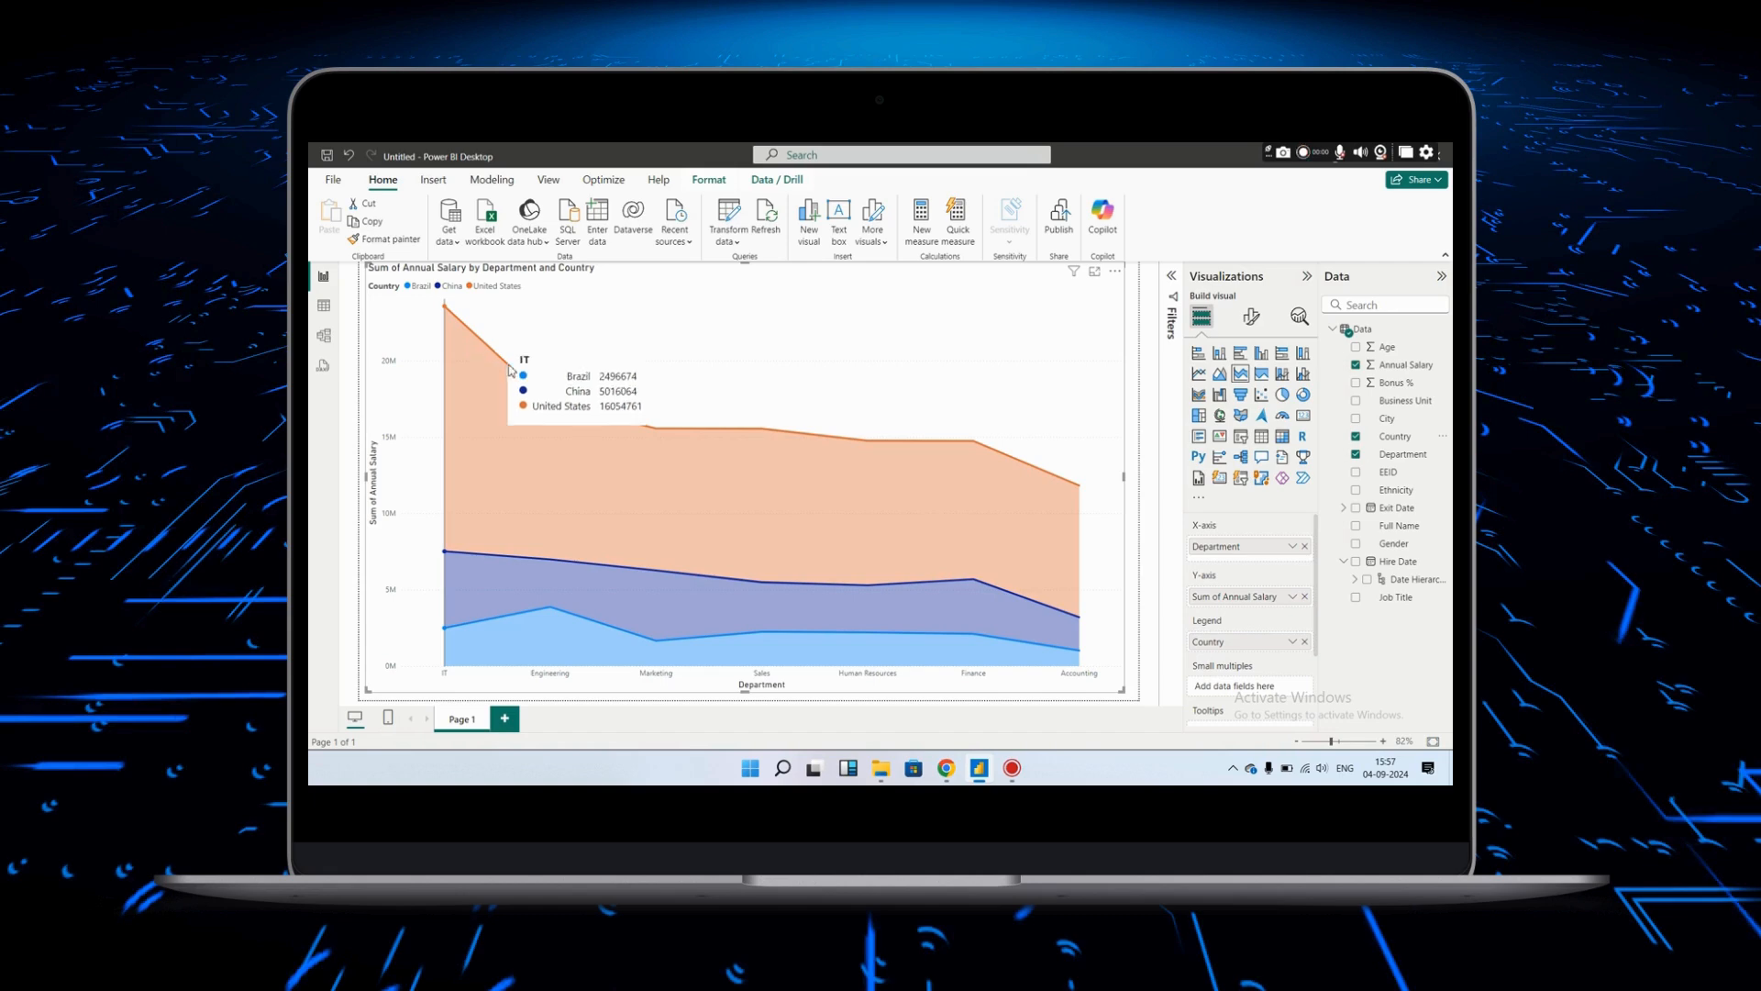
pyautogui.moveTo(552, 403)
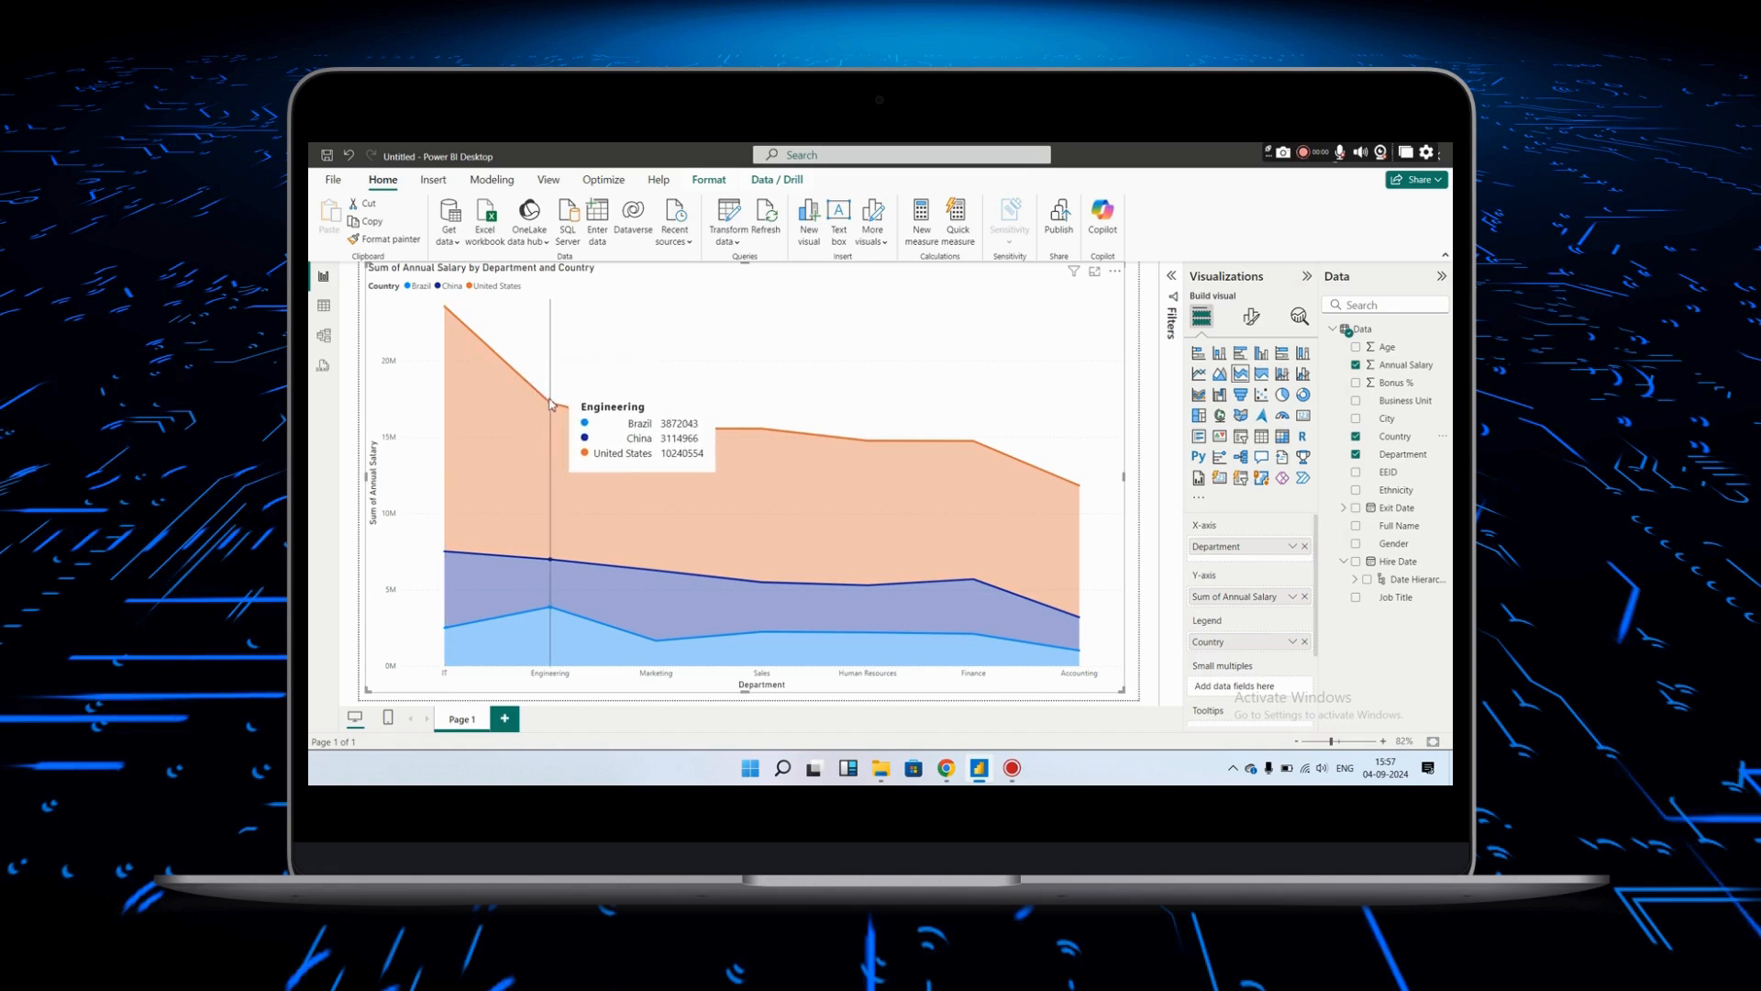
pyautogui.moveTo(633, 429)
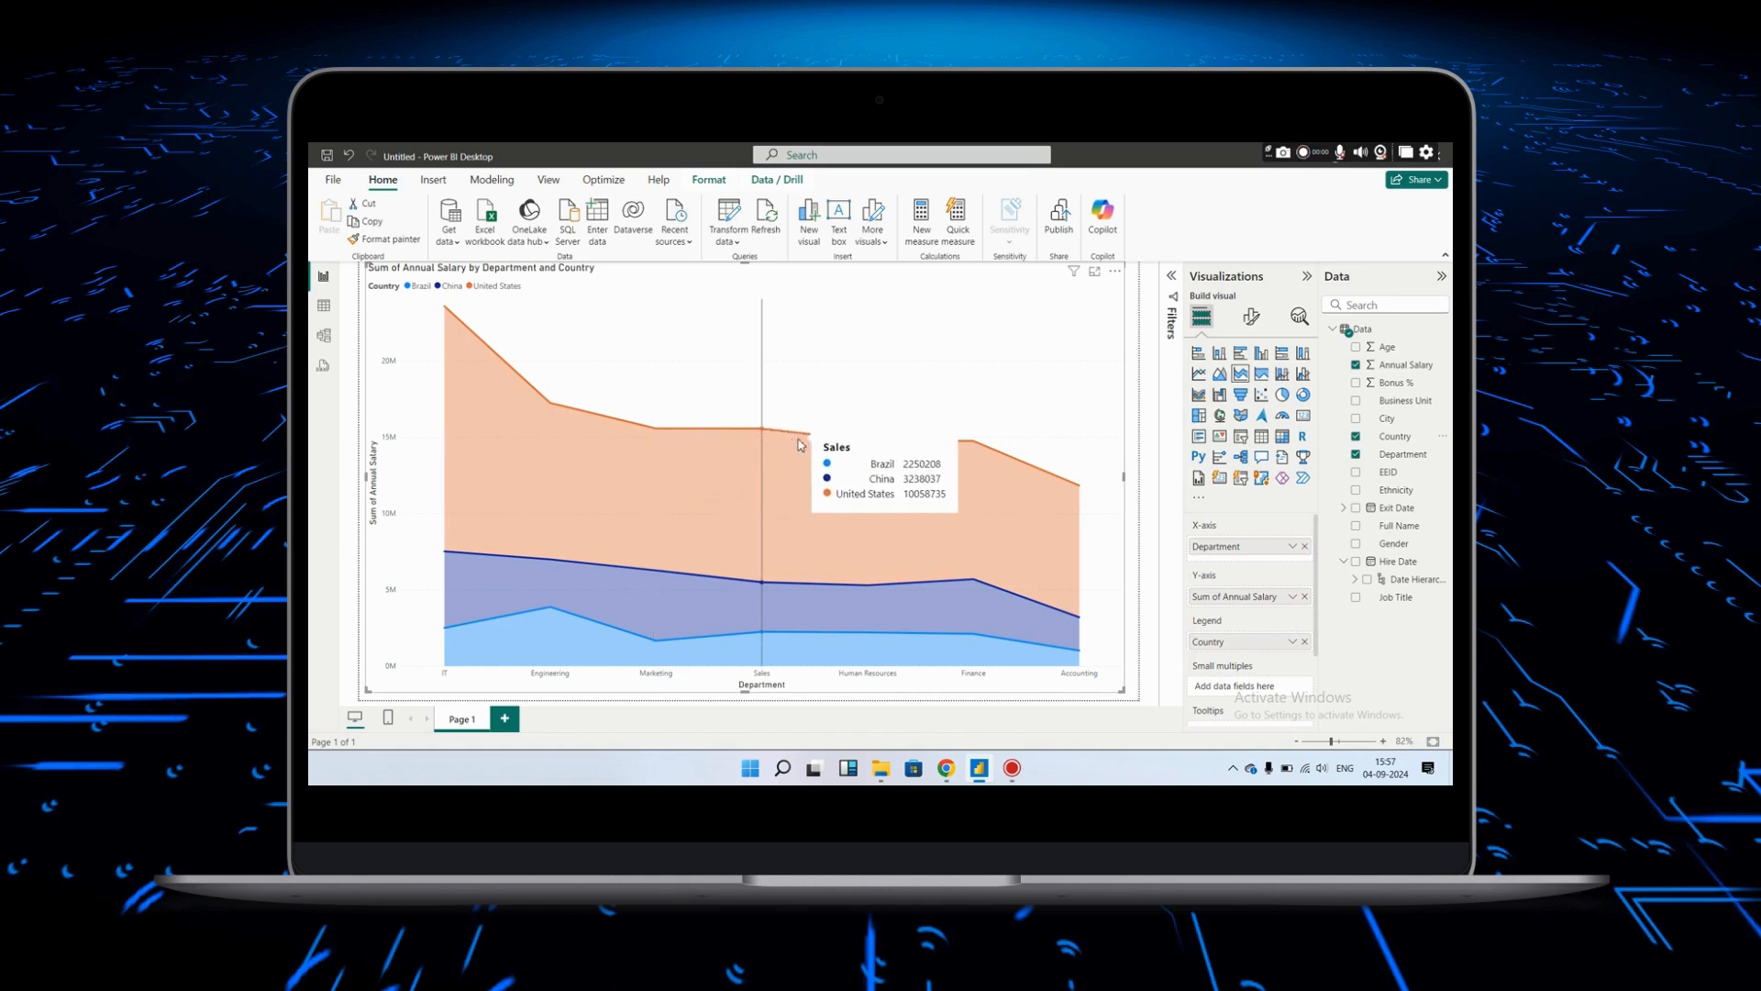
pyautogui.moveTo(975, 441)
pyautogui.moveTo(1055, 503)
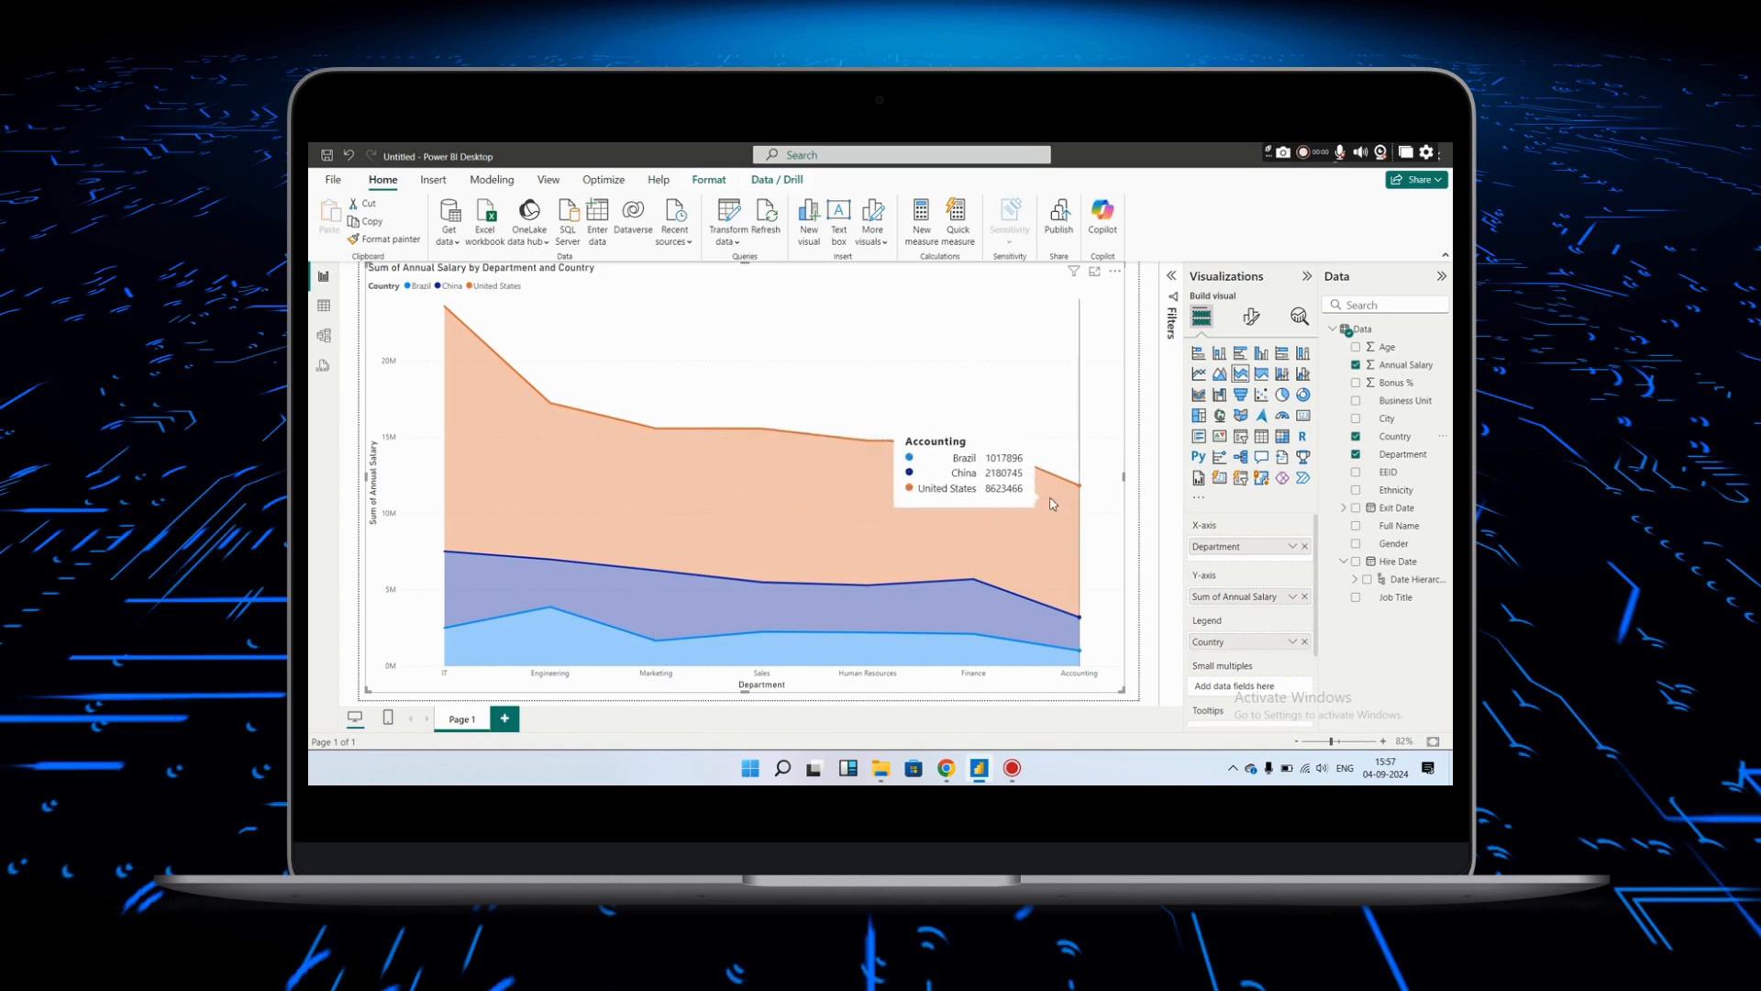